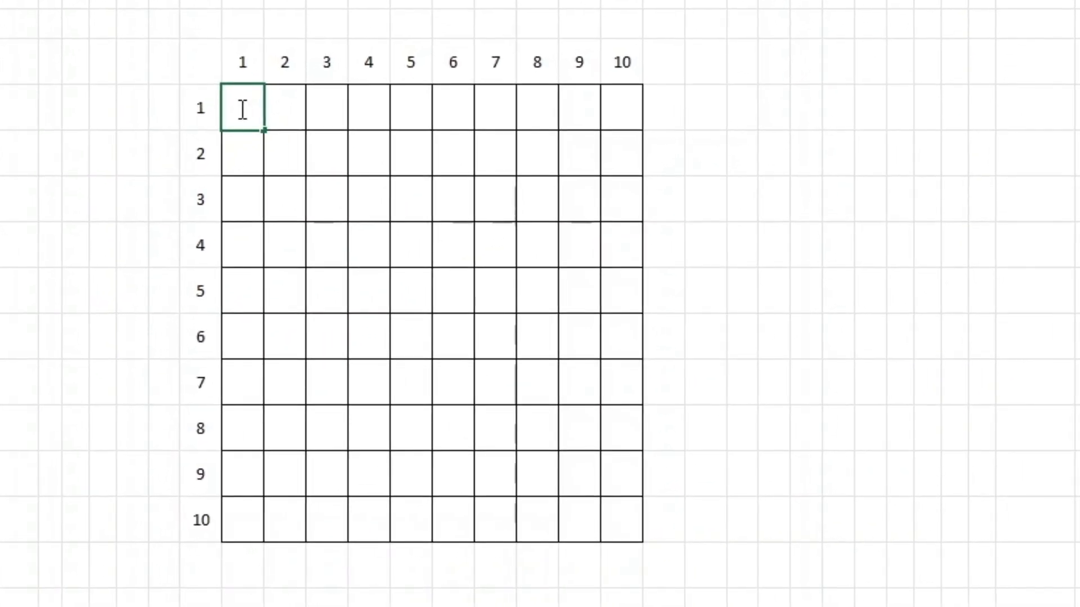
- Enter 1 in P8 and =P8-0.01 in Q8, then fill it right to Y8 (1.00 to 0.91)
type("1")
key("Return")
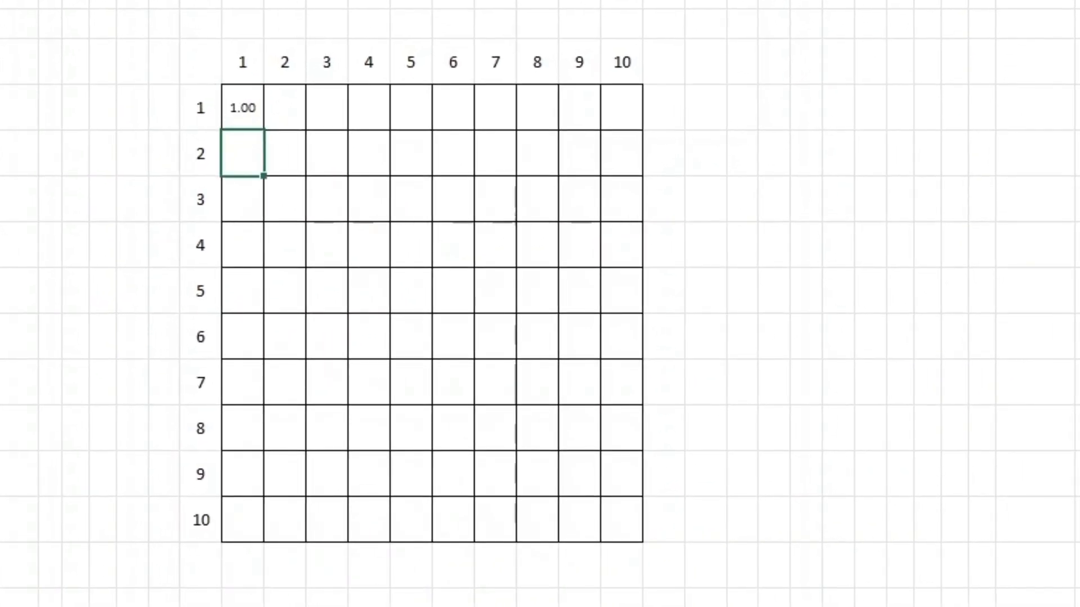
key("Up")
key("Right")
type("=")
key("Left")
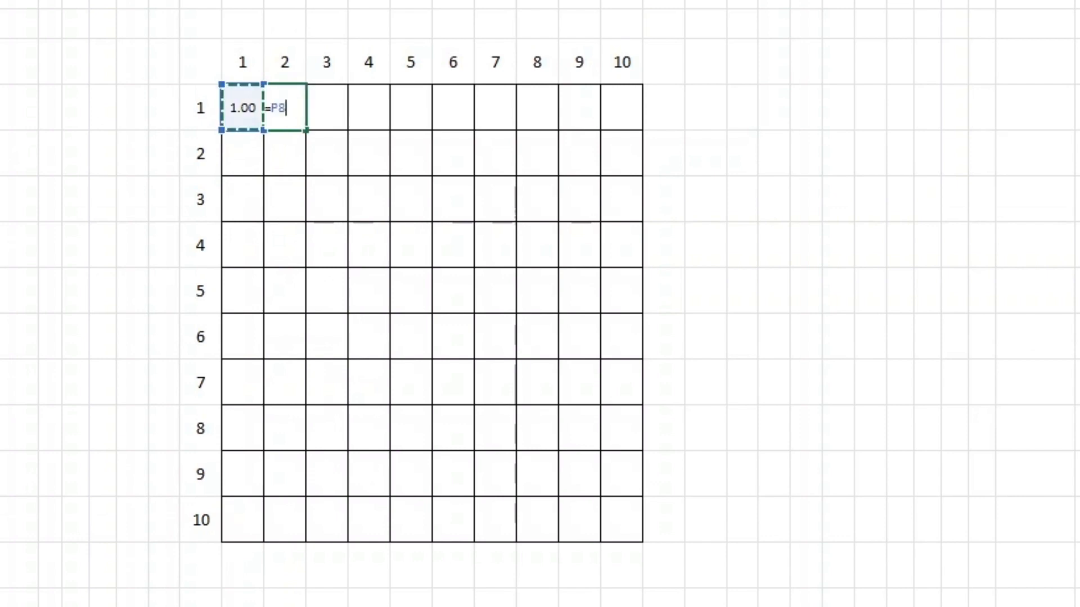
type("-0.01")
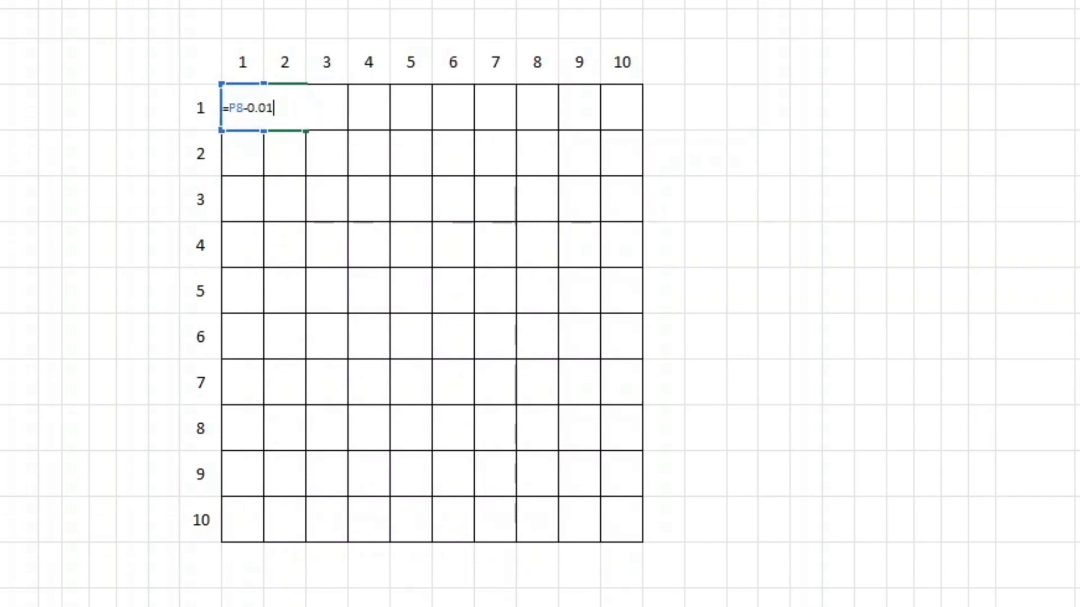
key("Return")
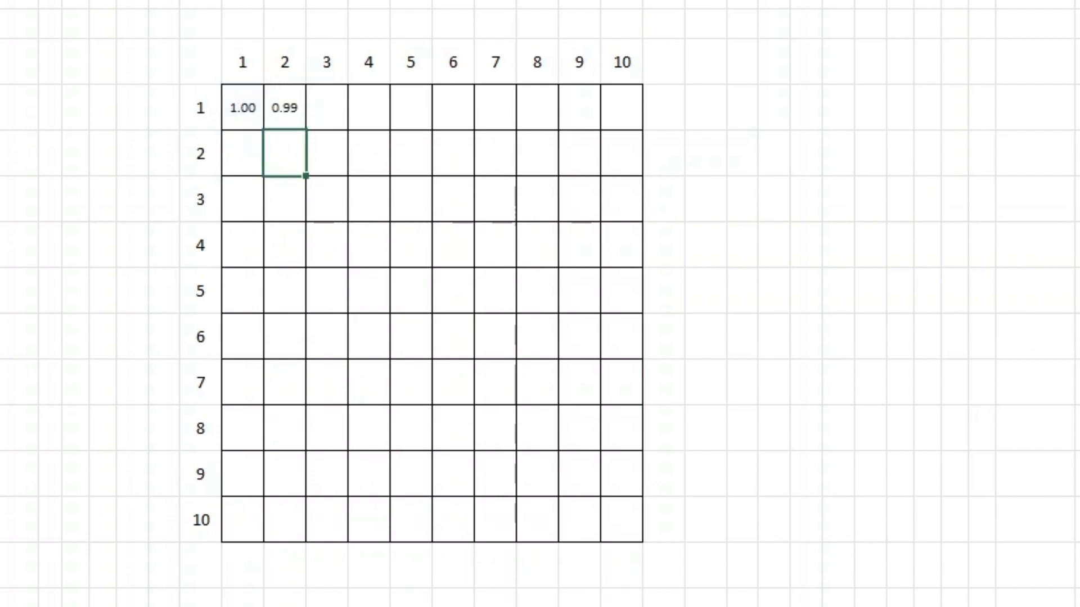
left_click(280, 107)
left_click_drag(305, 130, 634, 126)
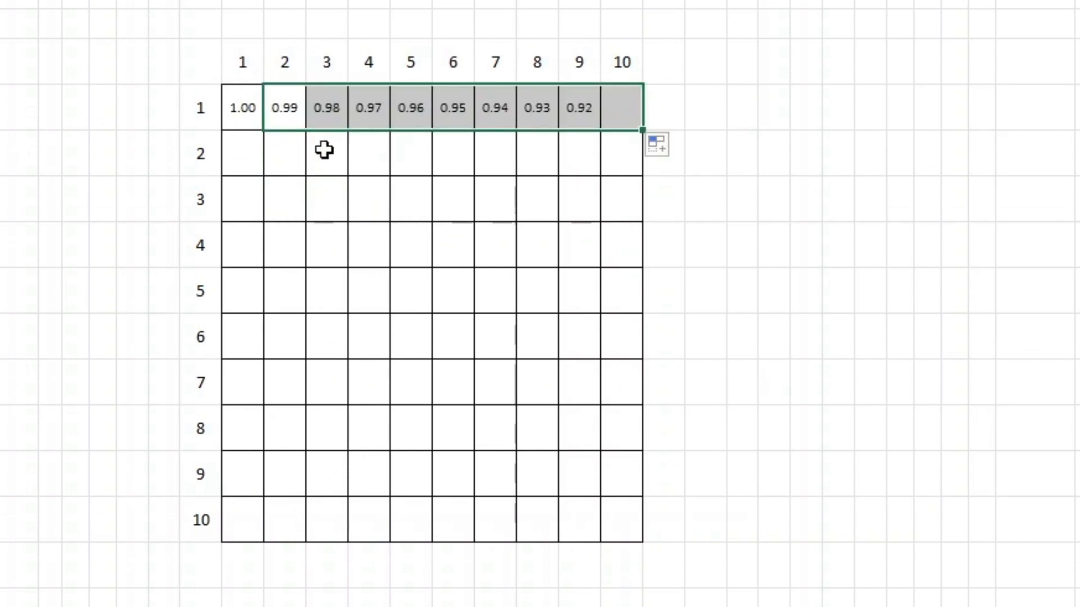
left_click(246, 158)
- Enter =P8-0.1 in P9 and fill it down column P to row 17
type("=")
key("Up")
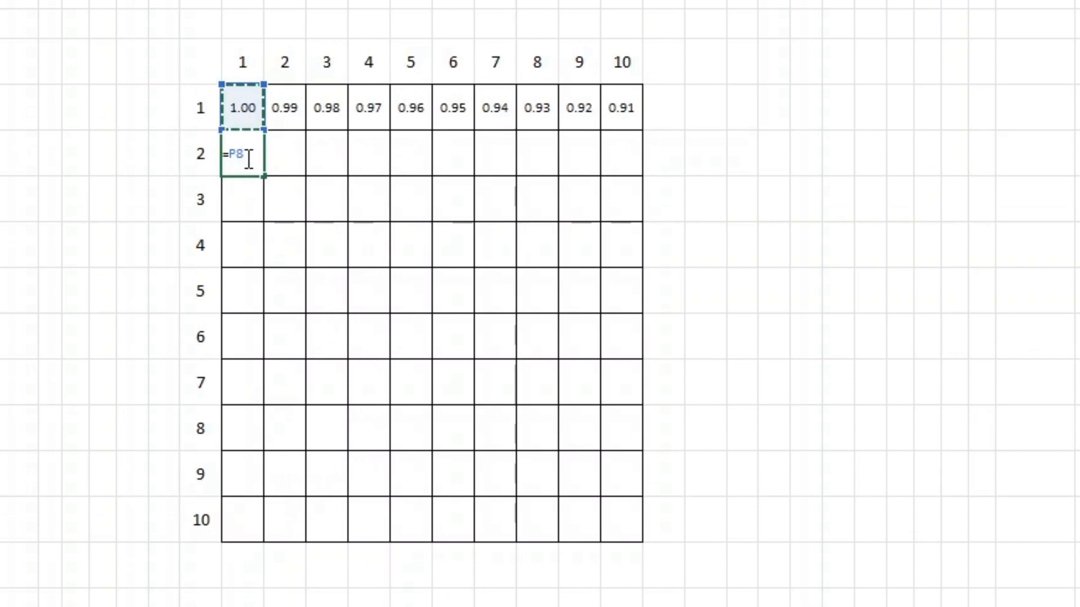
type("-0.1")
key("Return")
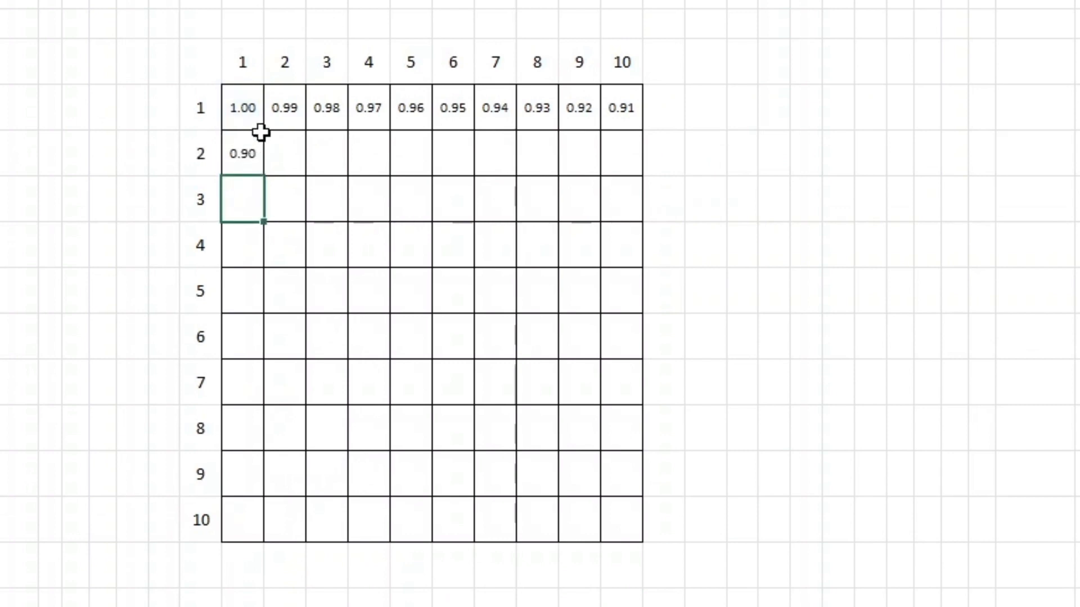
left_click(250, 158)
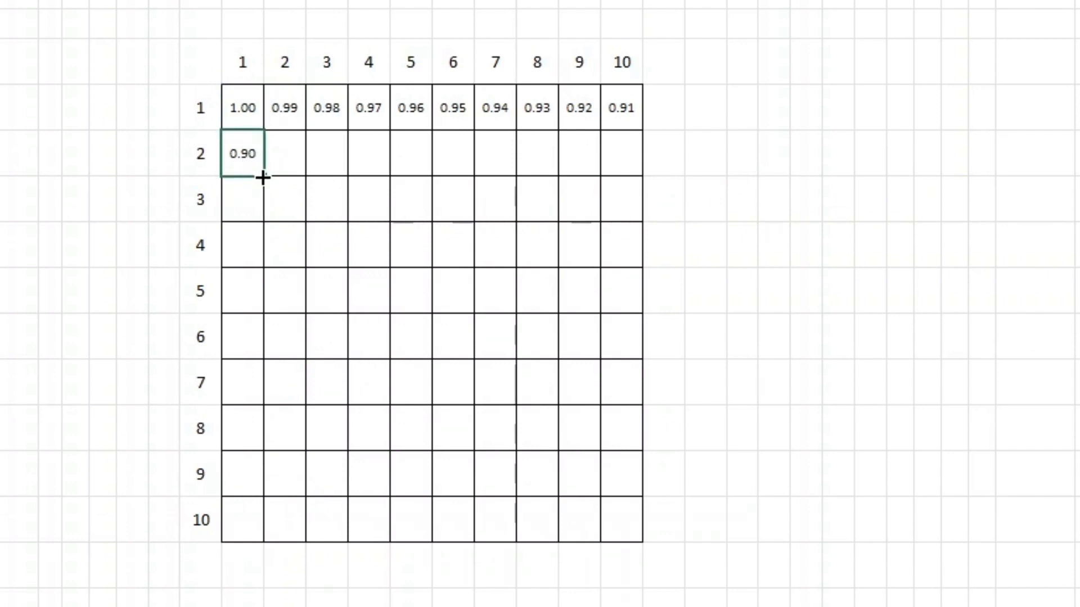
left_click_drag(264, 176, 285, 508)
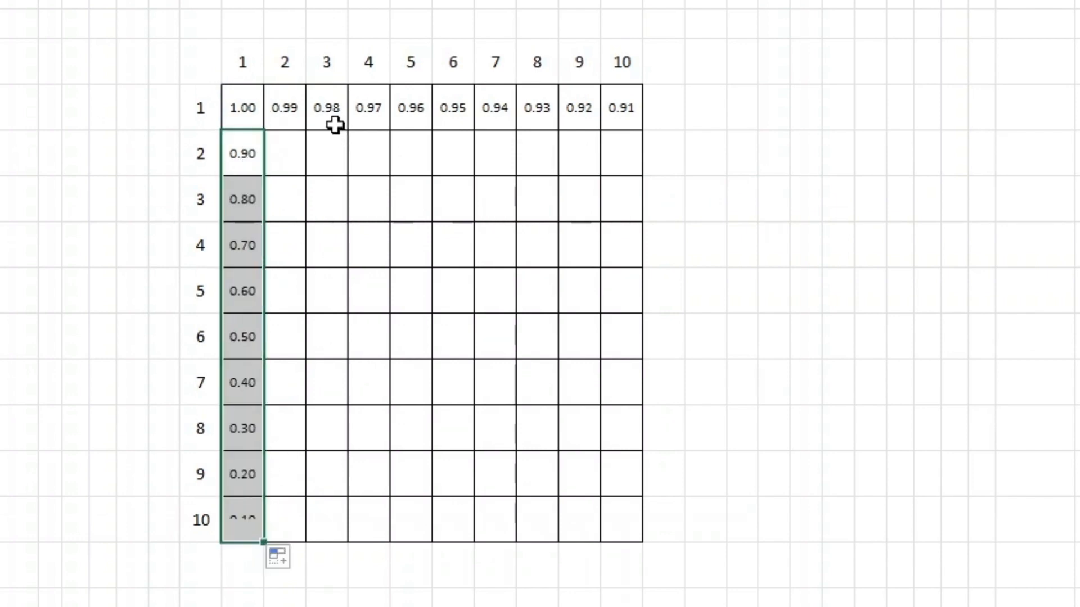
- Fill the row-1 formulas Q8:Y8 down to row 17, completing the grid to 0.01
left_click(267, 100)
left_click_drag(267, 100, 655, 548)
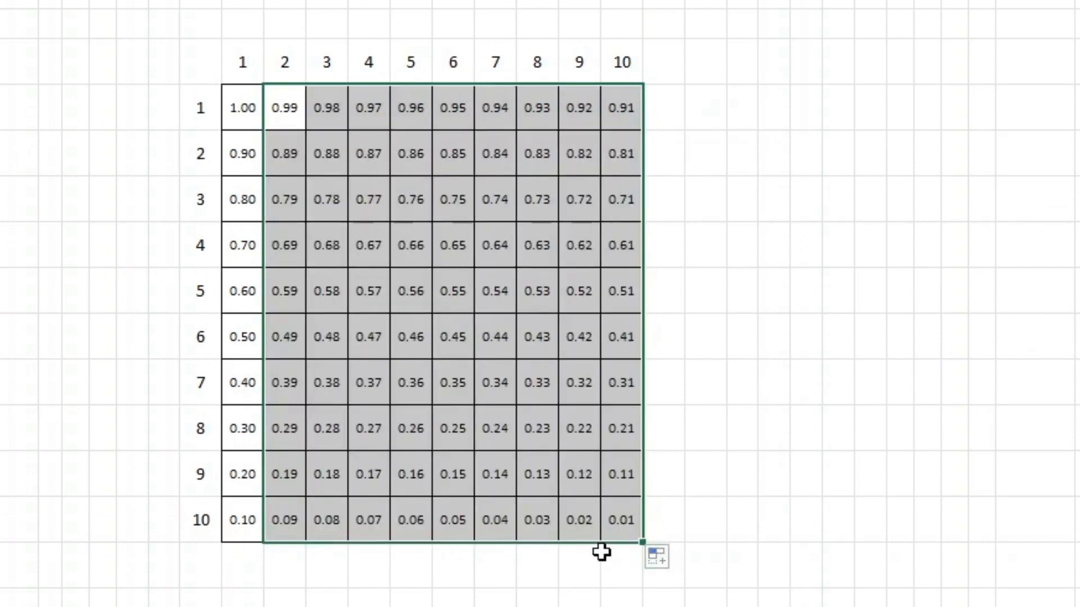
left_click(580, 606)
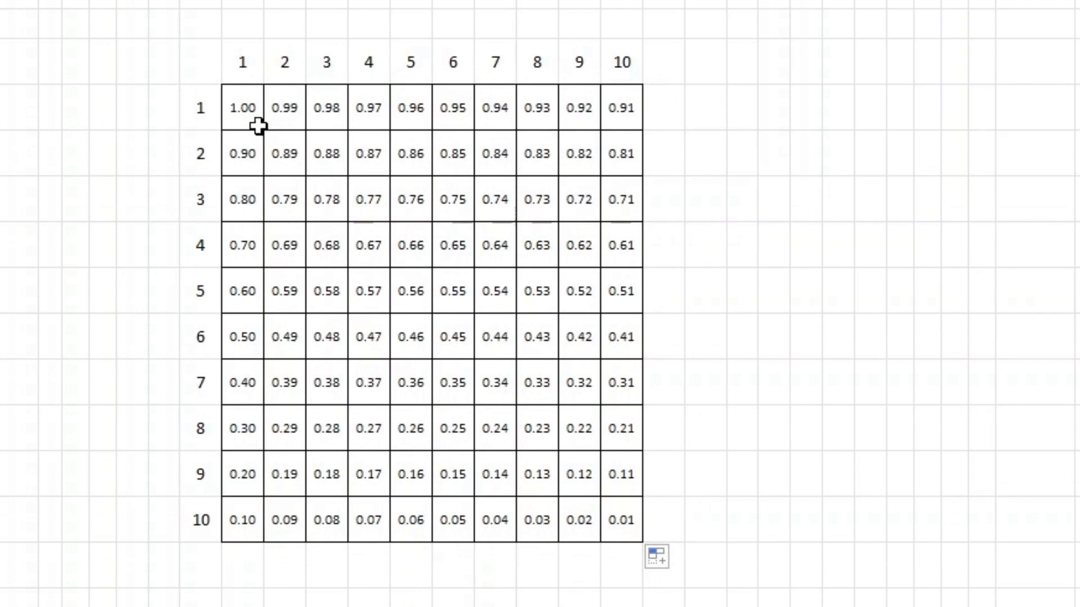
left_click_drag(246, 112, 628, 537)
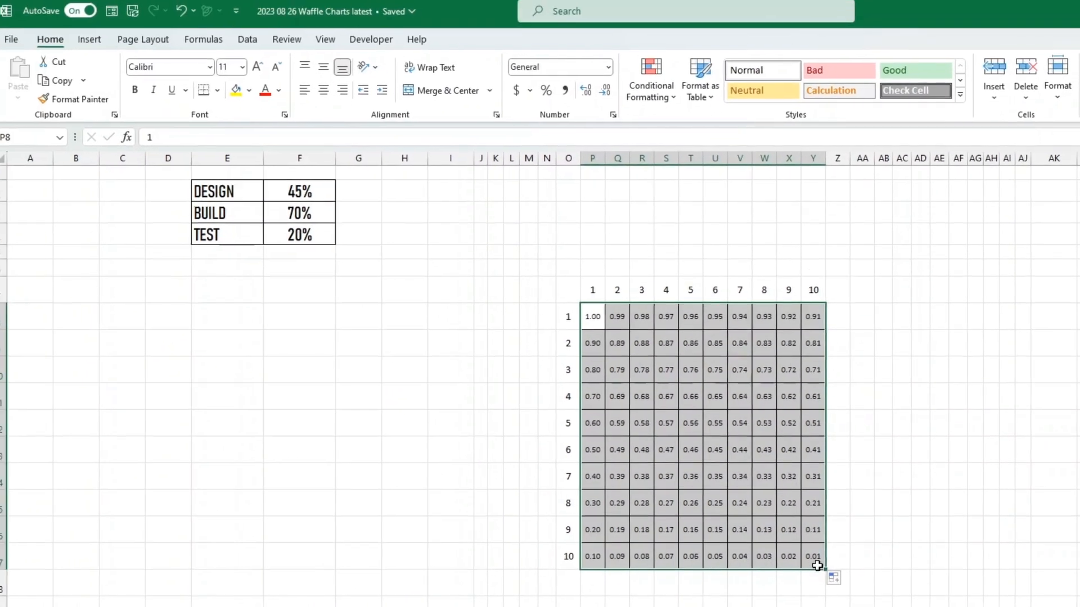
- Apply the Blue colour scheme to the workbook
left_click(141, 40)
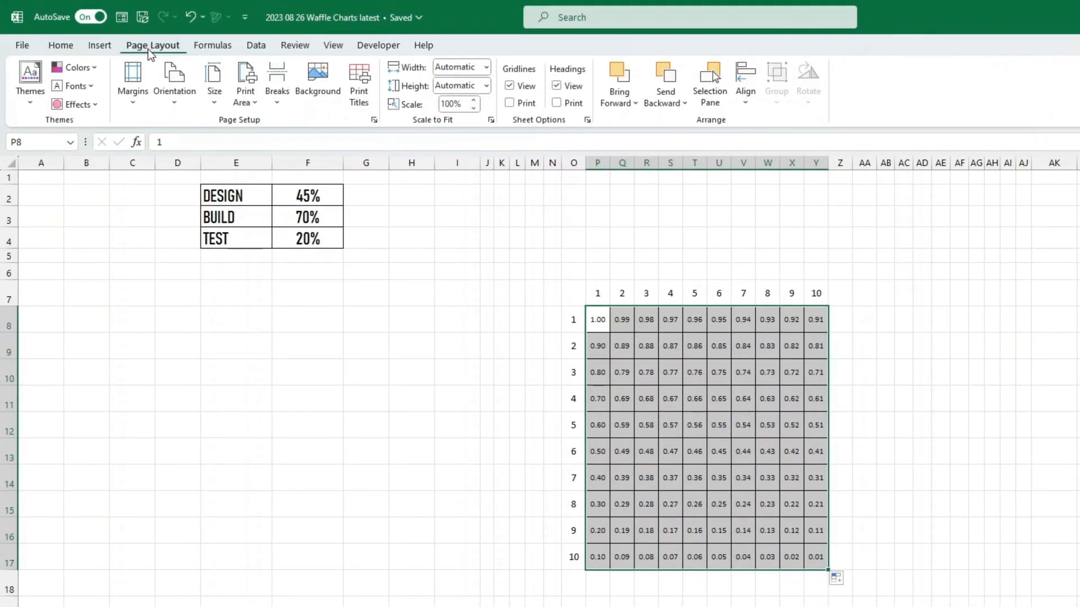
left_click(95, 69)
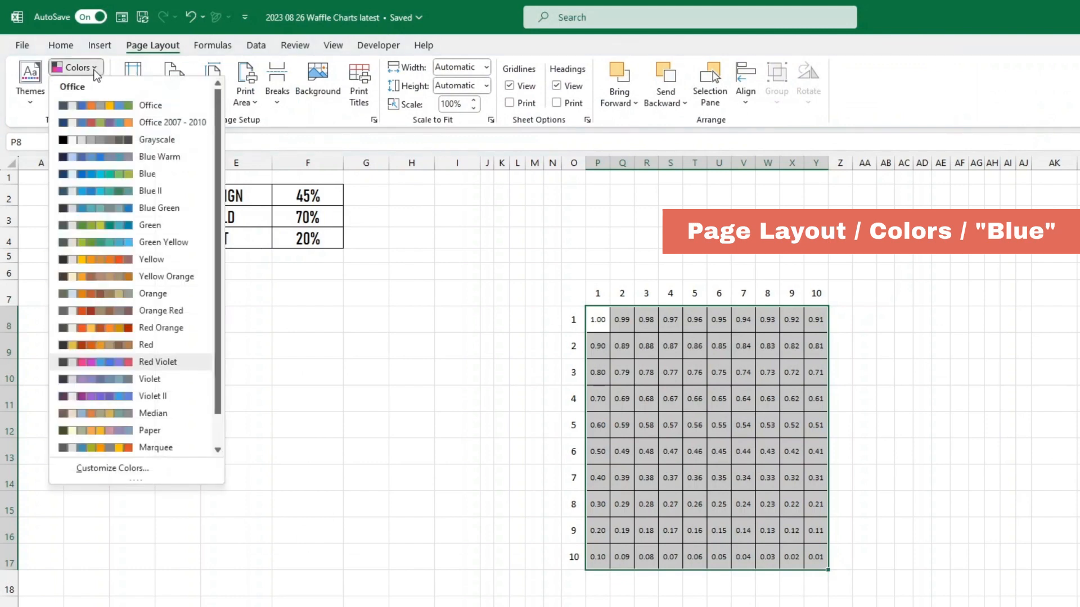
left_click(148, 177)
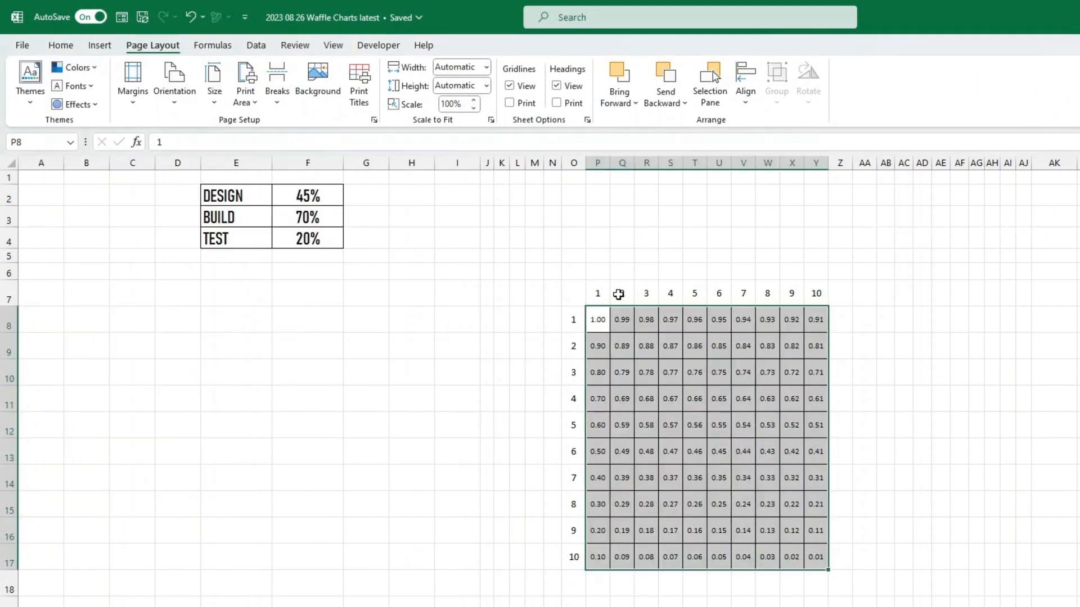
- Fill the waffle grid P8:Y17 with Green, Accent 5, Lighter 80%
left_click(61, 45)
left_click(258, 96)
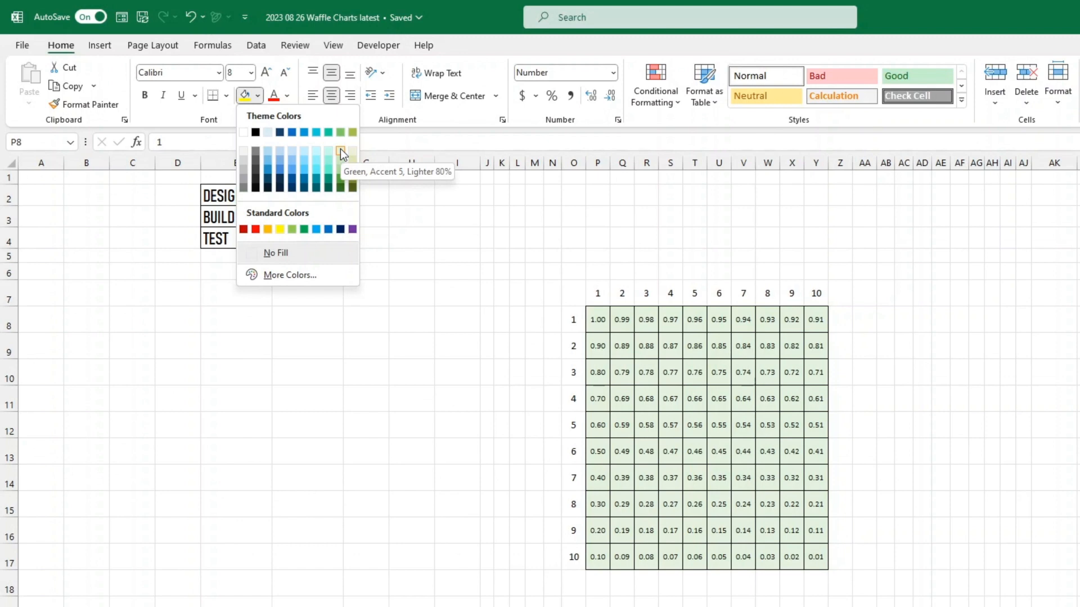
left_click(340, 152)
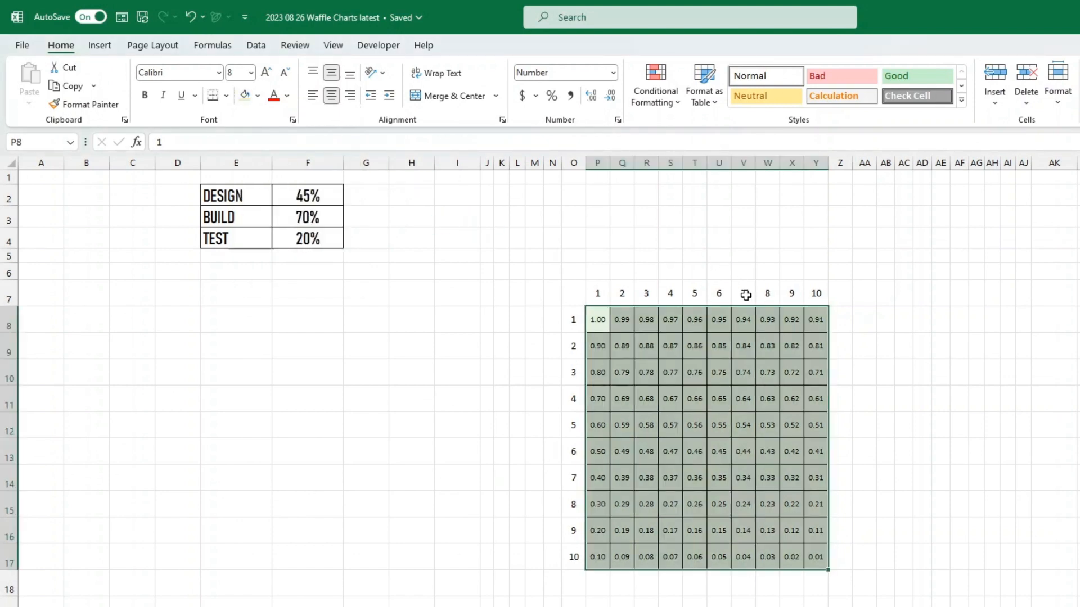
left_click(212, 45)
left_click(285, 197)
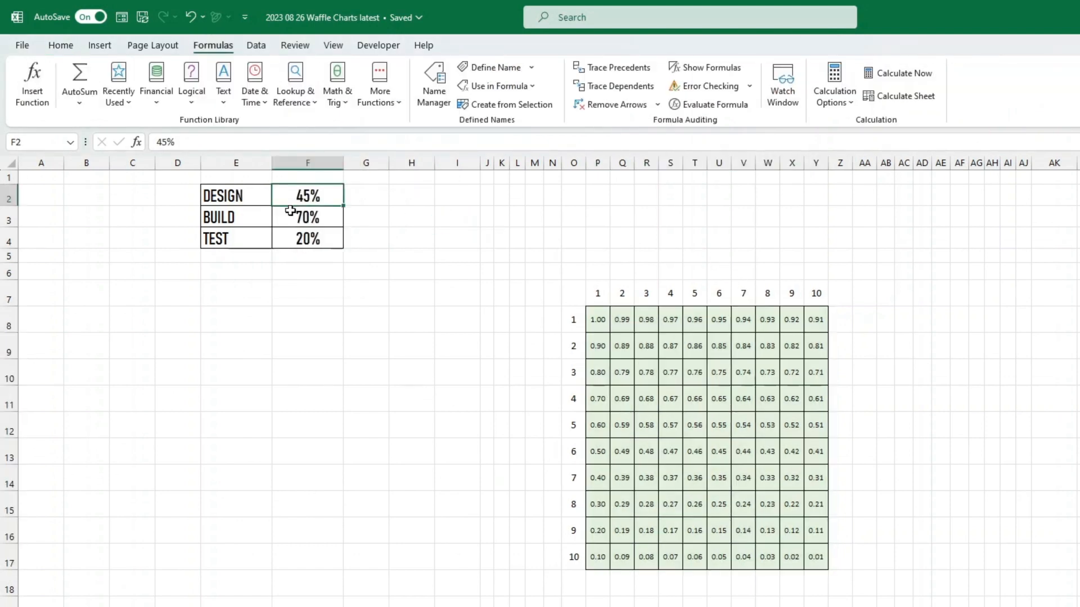
- Name F2, F3 and F4 DesignPC, BuildPC and TestPC through the Name Box
left_click(34, 142)
type("DesignPC")
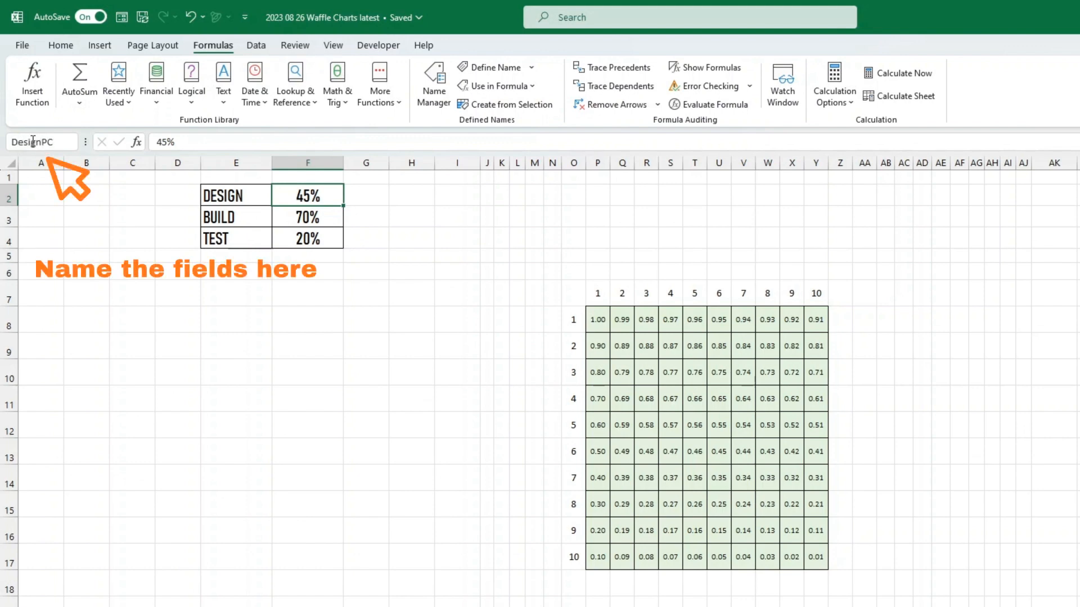
key("Return")
left_click(298, 222)
left_click(43, 142)
type("BuildPC")
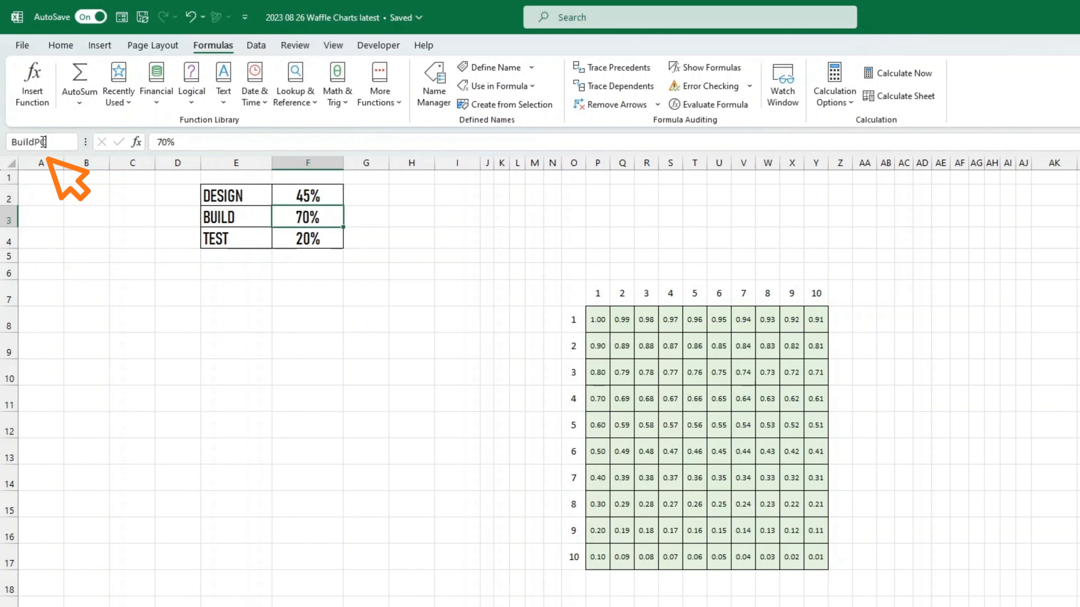
key("Return")
left_click(294, 239)
left_click(49, 143)
type("TestPC")
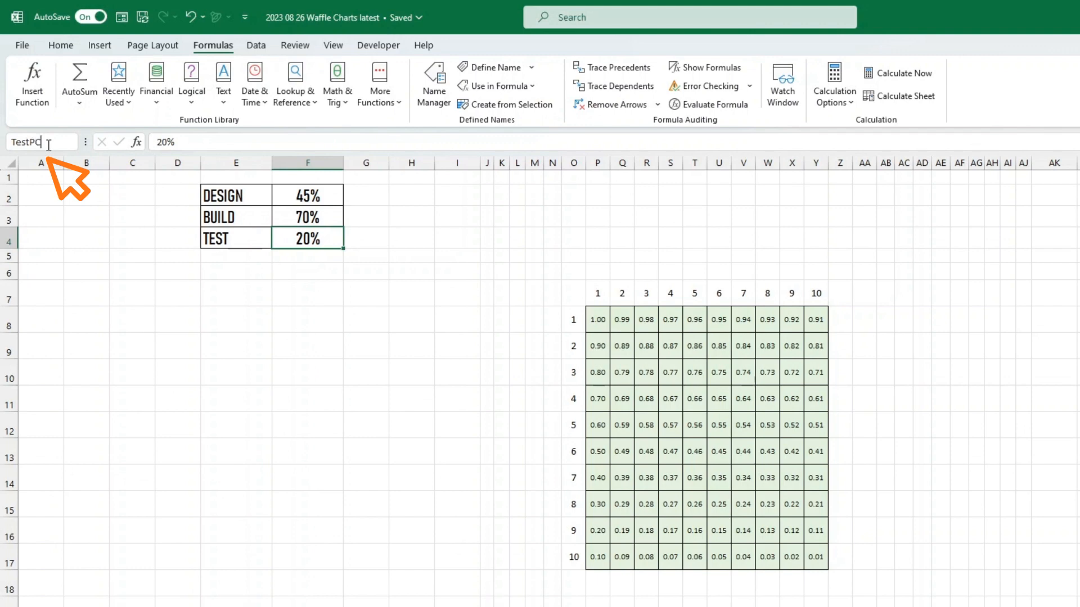
key("Return")
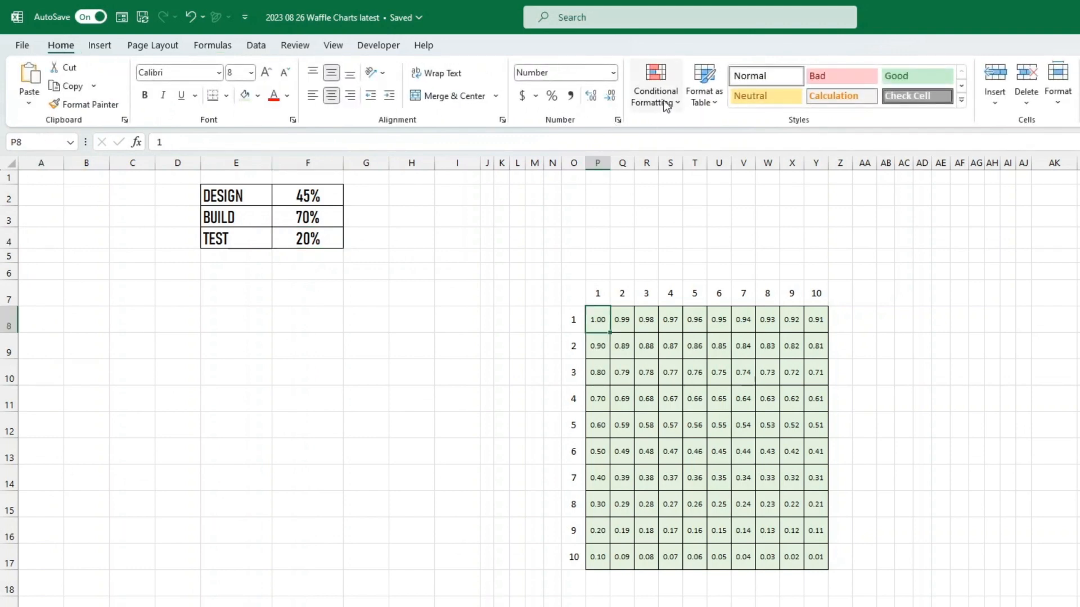
- Start a new conditional formatting rule: Cell Value less than or equal to =DesignPC
left_click(664, 101)
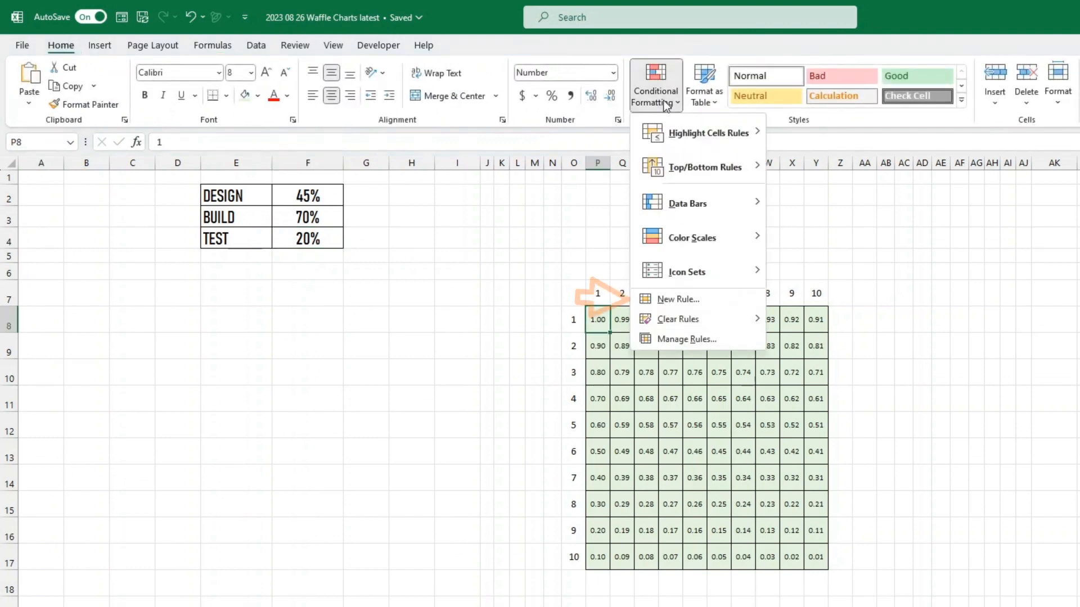
left_click(679, 300)
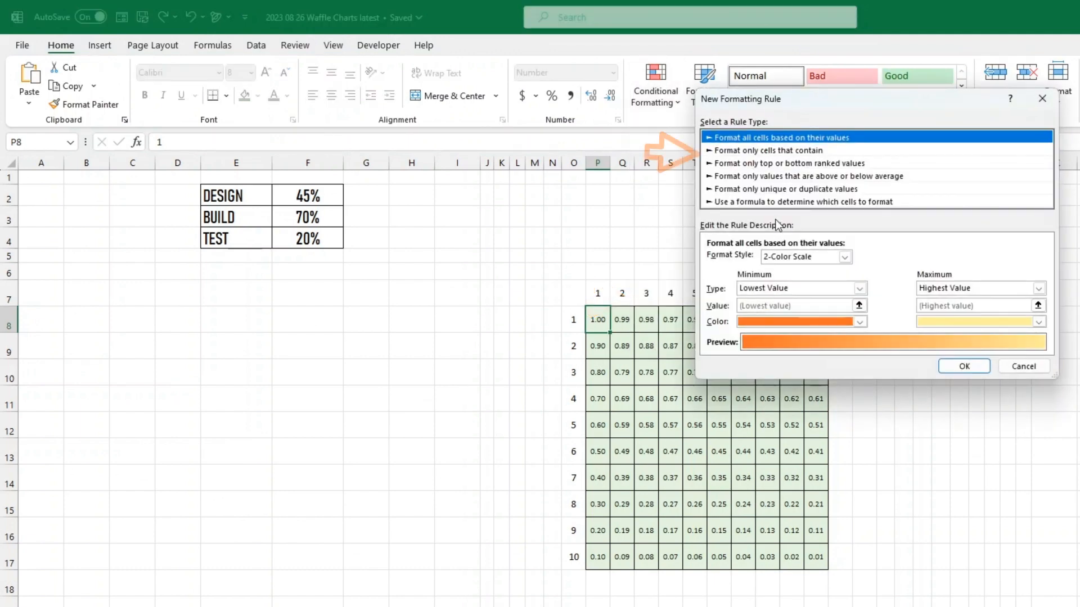
left_click(783, 151)
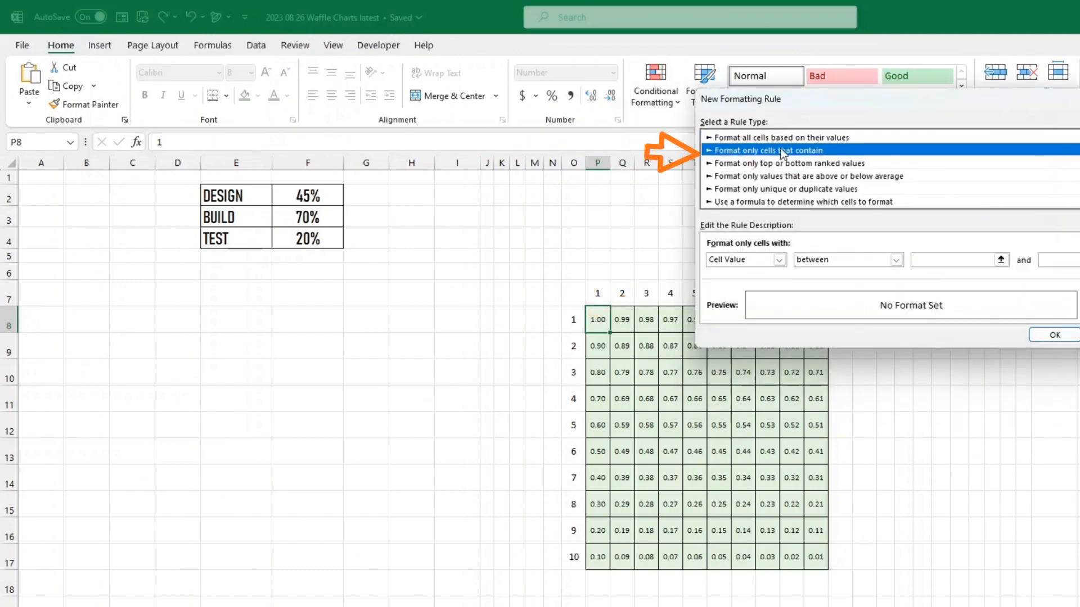
left_click(852, 261)
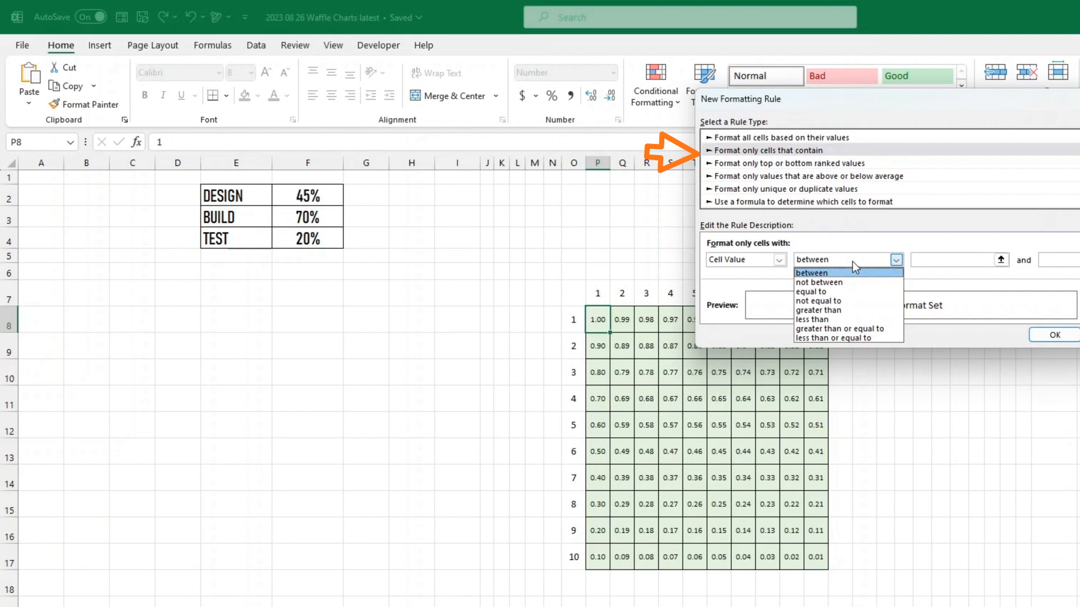
left_click(859, 335)
left_click(926, 261)
type("=D")
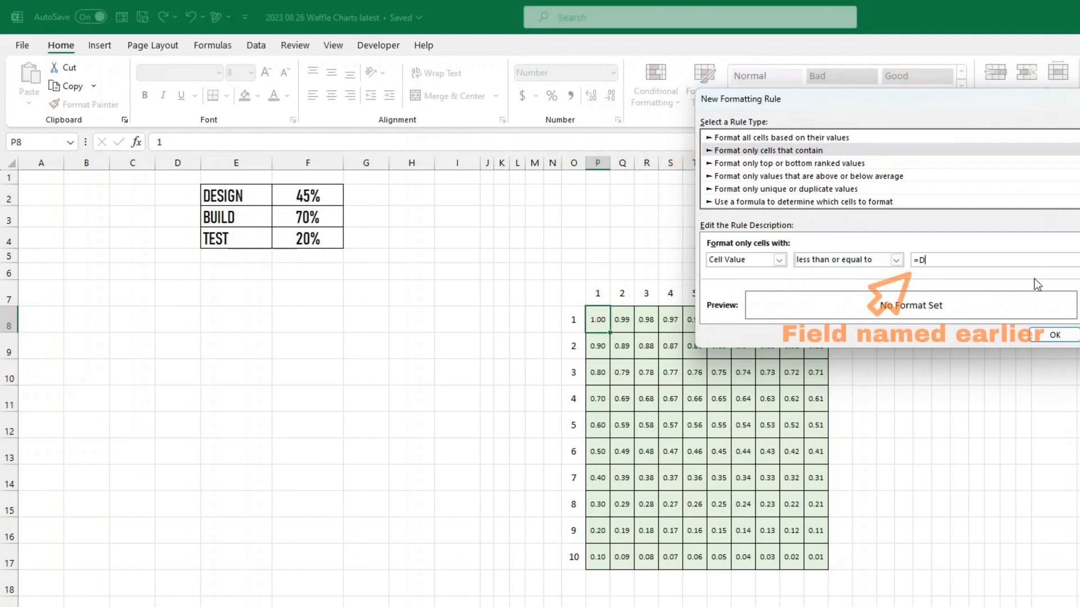
type("esignPC")
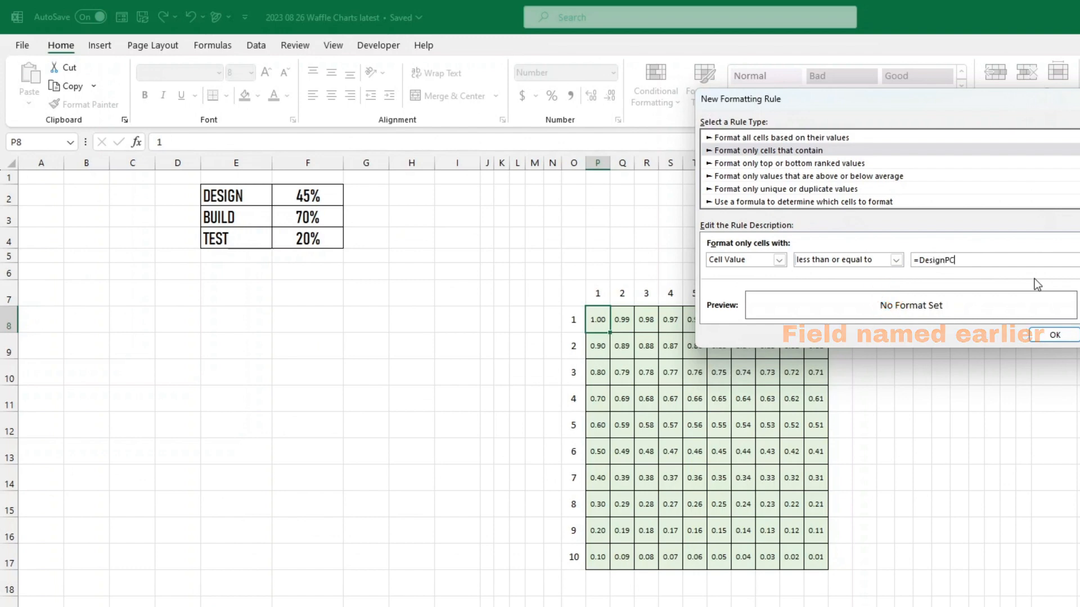
- Give the rule a green fill, then Format Painter P8 across the whole waffle grid
left_click(1079, 305)
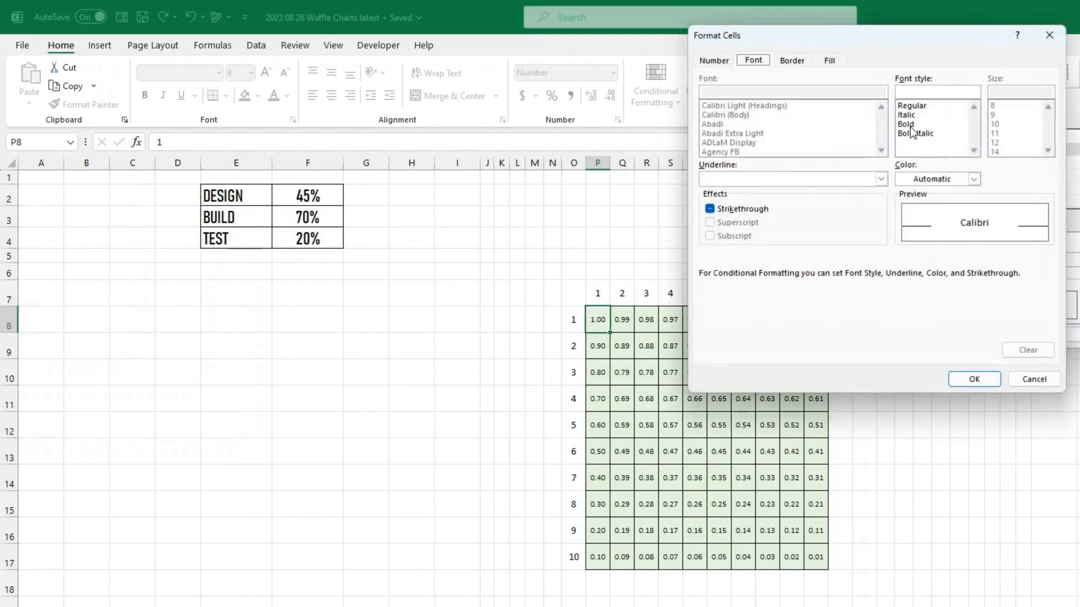
left_click(830, 62)
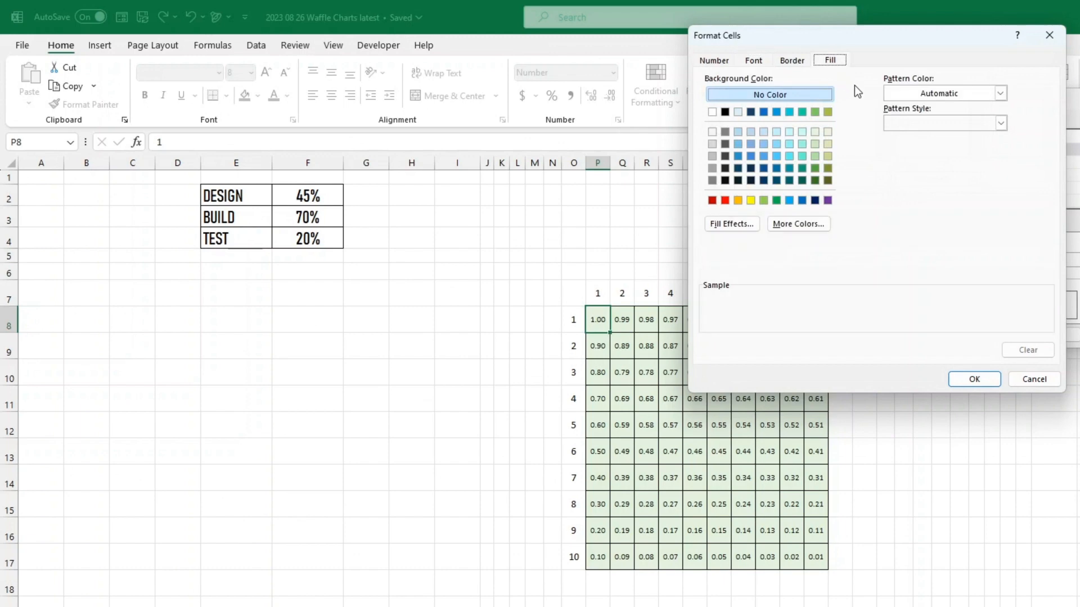
left_click(815, 157)
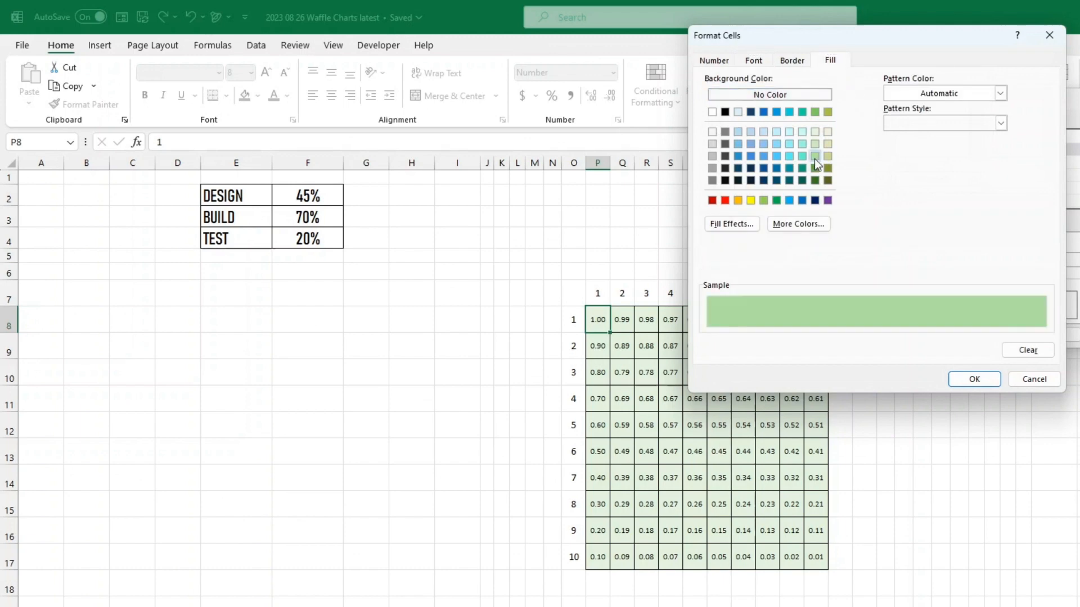
left_click(990, 381)
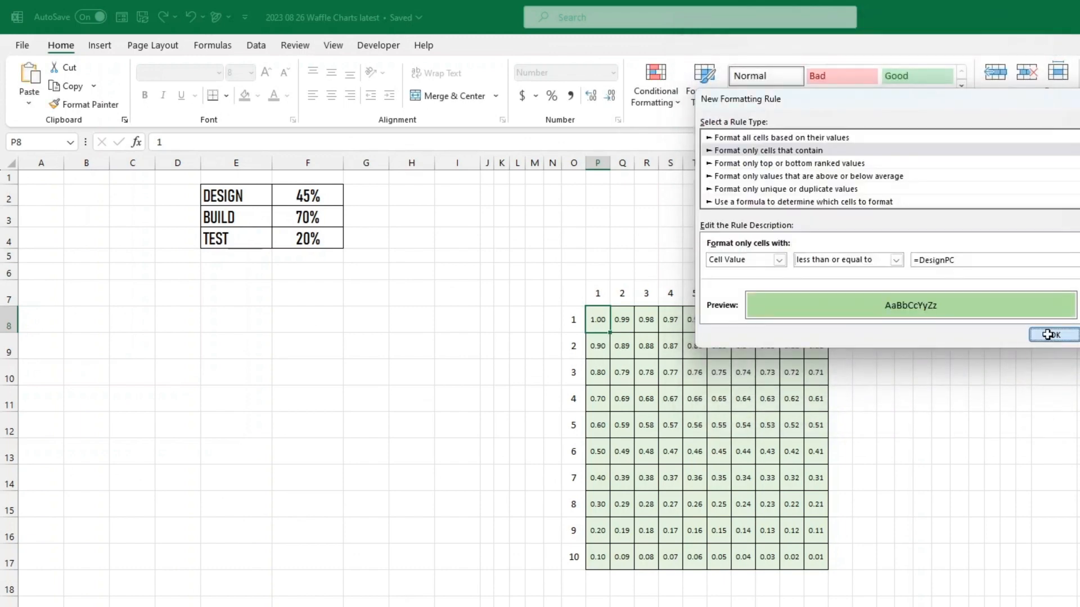
left_click(1048, 334)
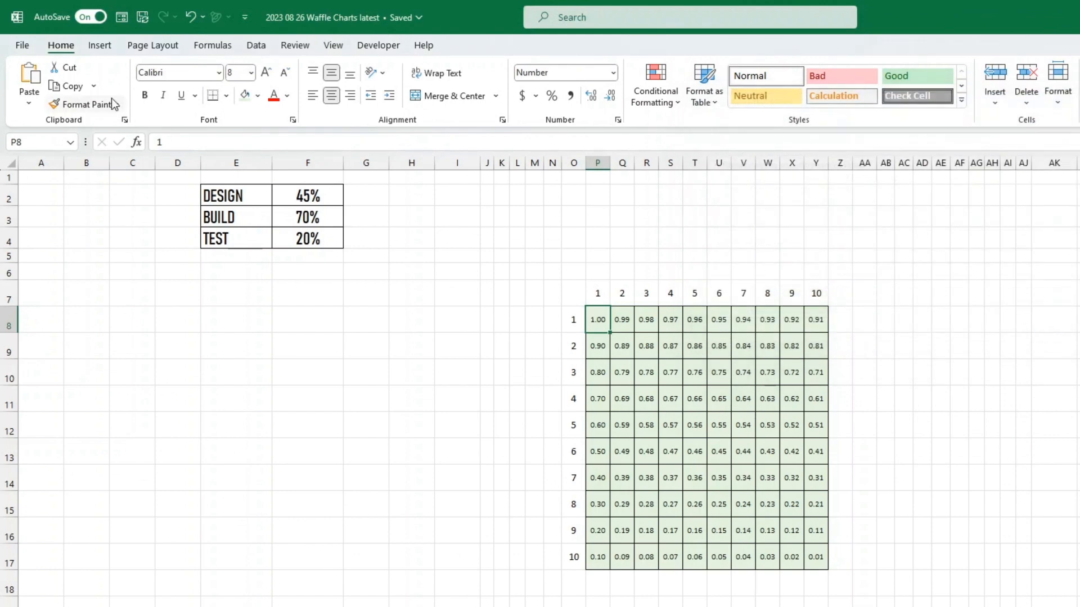
left_click(100, 106)
left_click_drag(605, 322, 816, 558)
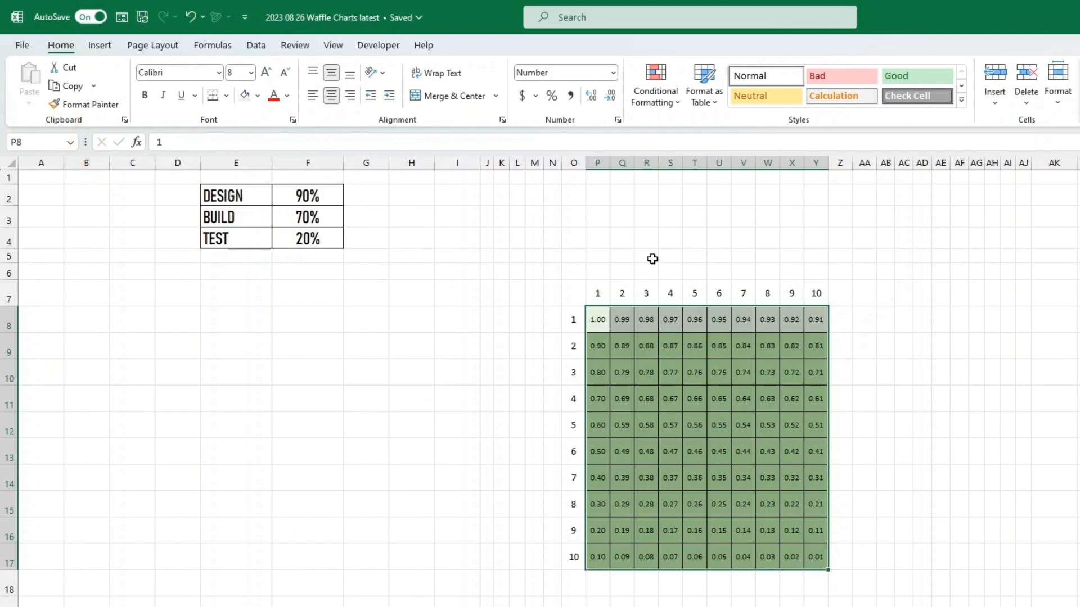
- Apply the custom number format ;;; to the grid so its values are hidden
right_click(688, 394)
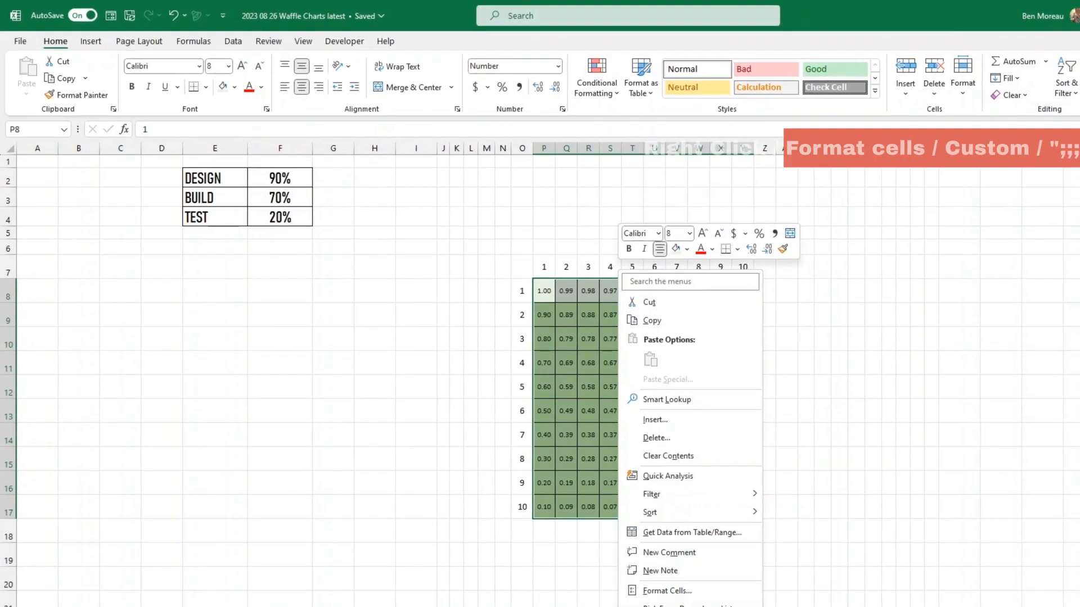
left_click(669, 576)
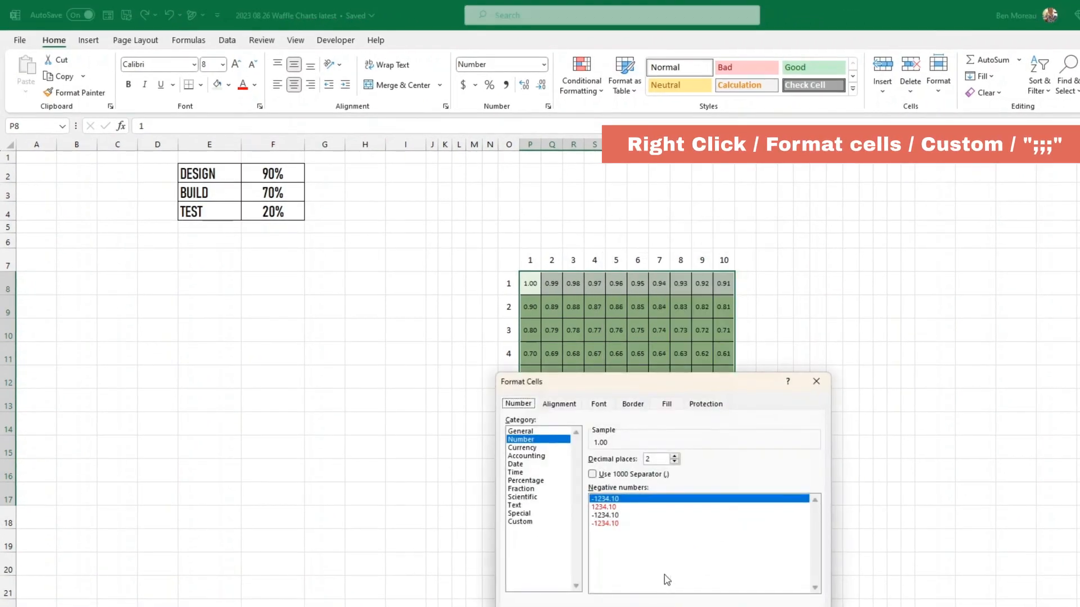
left_click(521, 522)
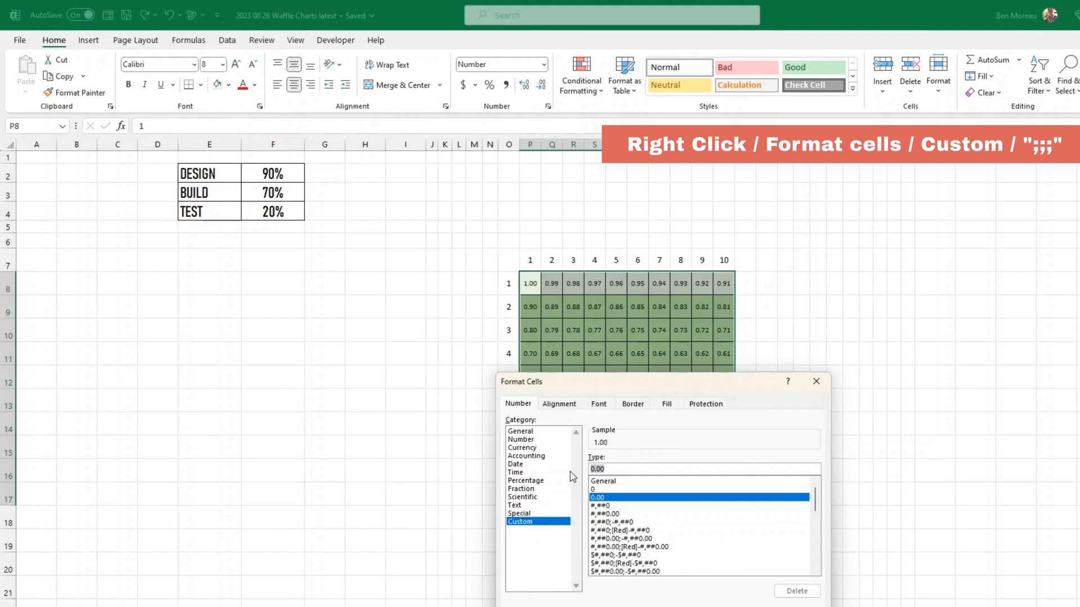
type(";;")
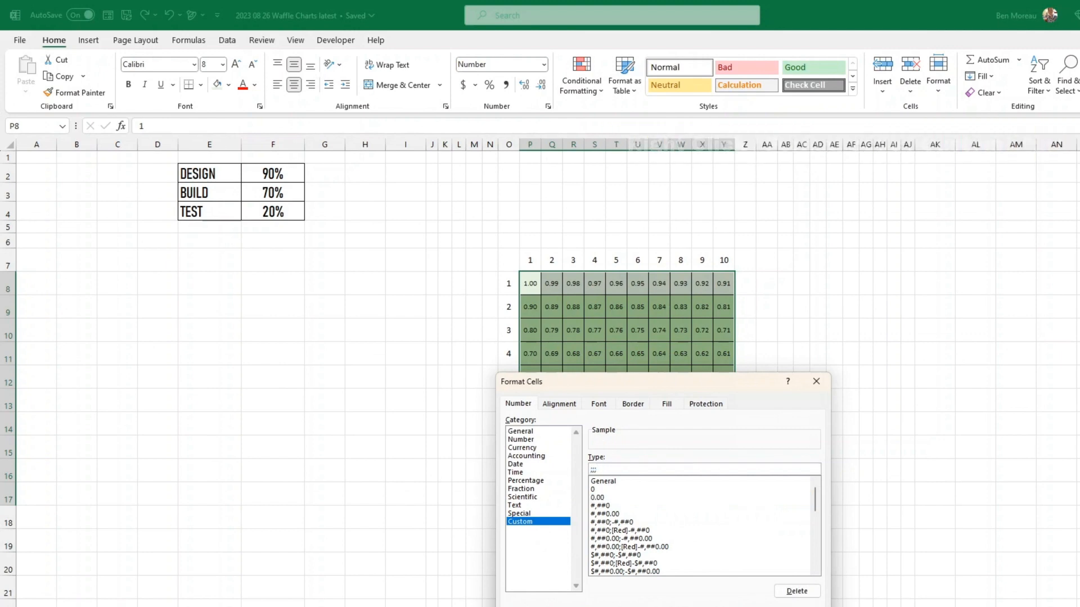
type(";")
key("Return")
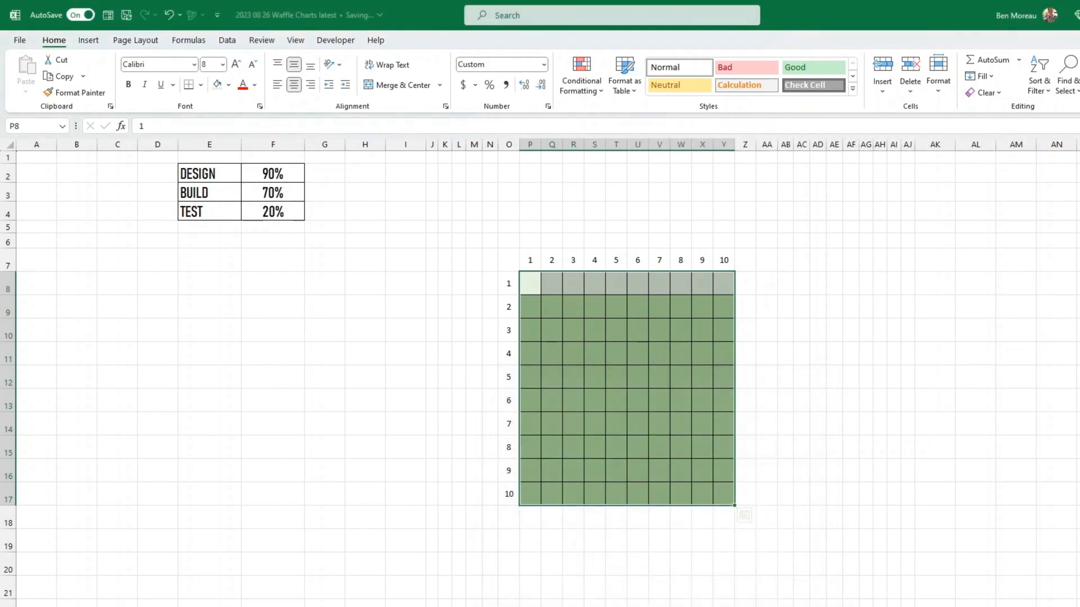
left_click(724, 606)
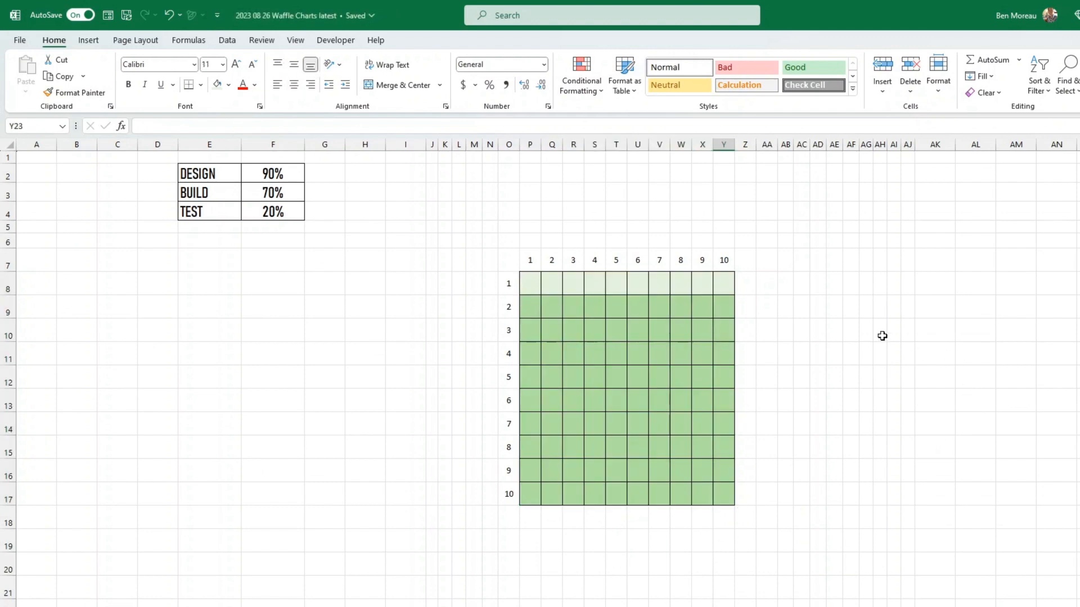
- Set the DESIGN percentage in F2 to 50%
left_click(268, 167)
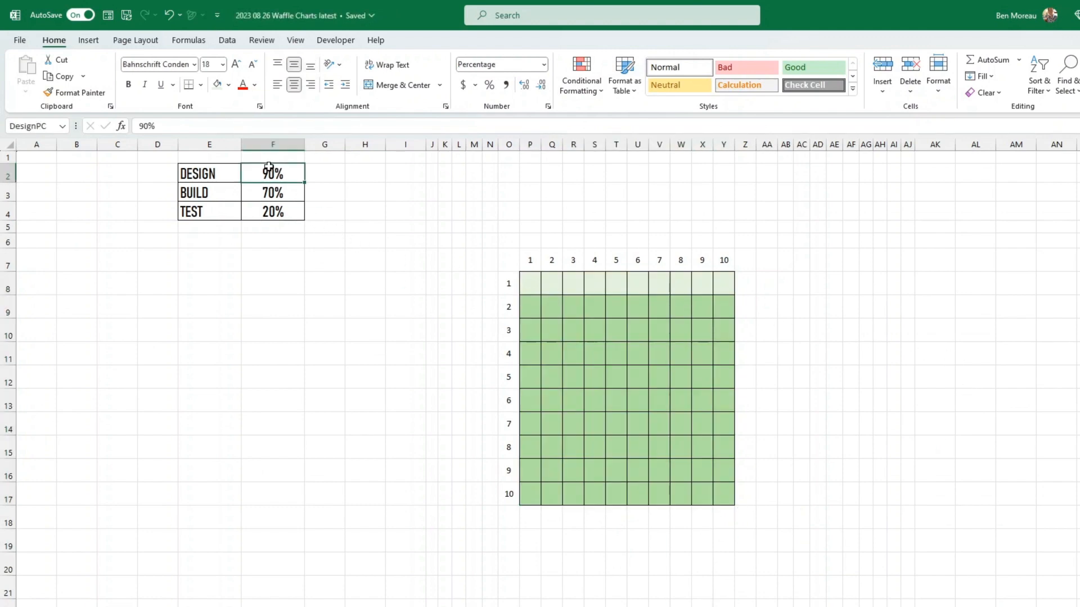
type("50")
key("Return")
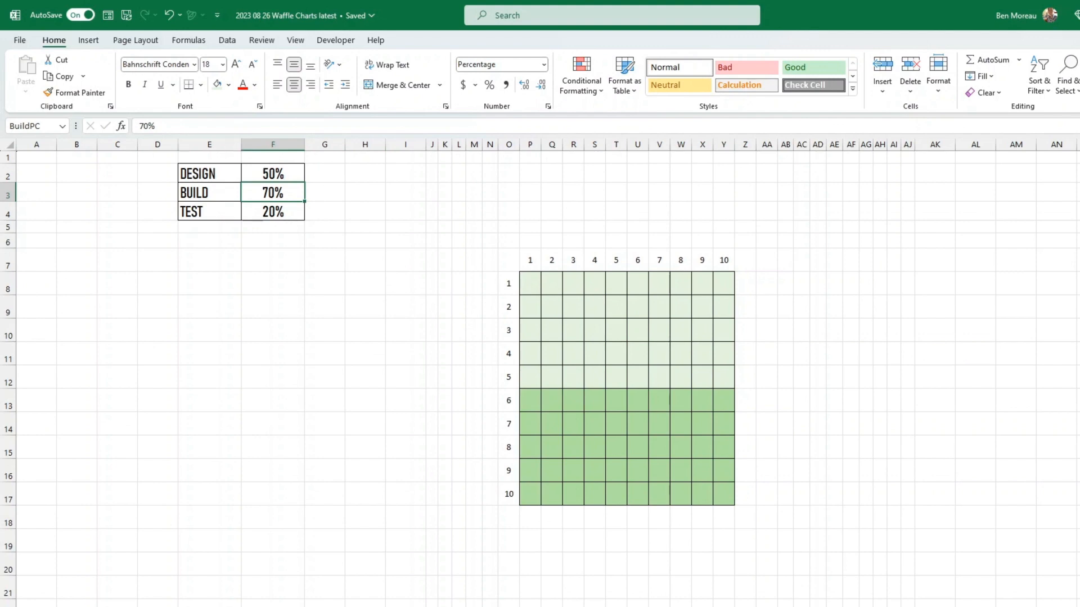
left_click(207, 480)
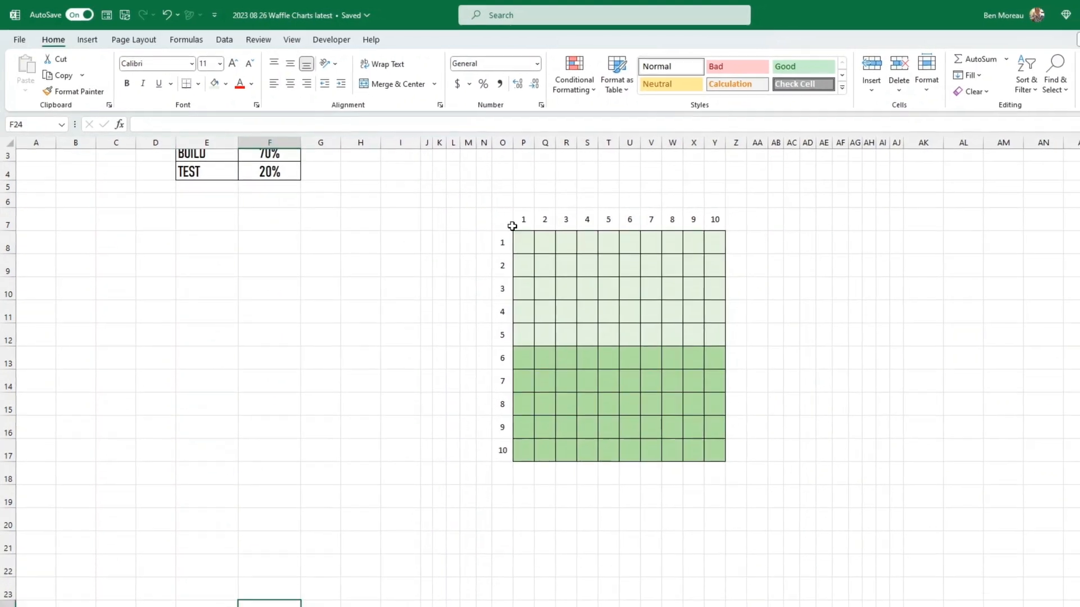
- Copy the waffle grid O7:Y17 and paste a copy at O20
left_click_drag(510, 226, 689, 397)
left_click_drag(635, 366, 656, 424)
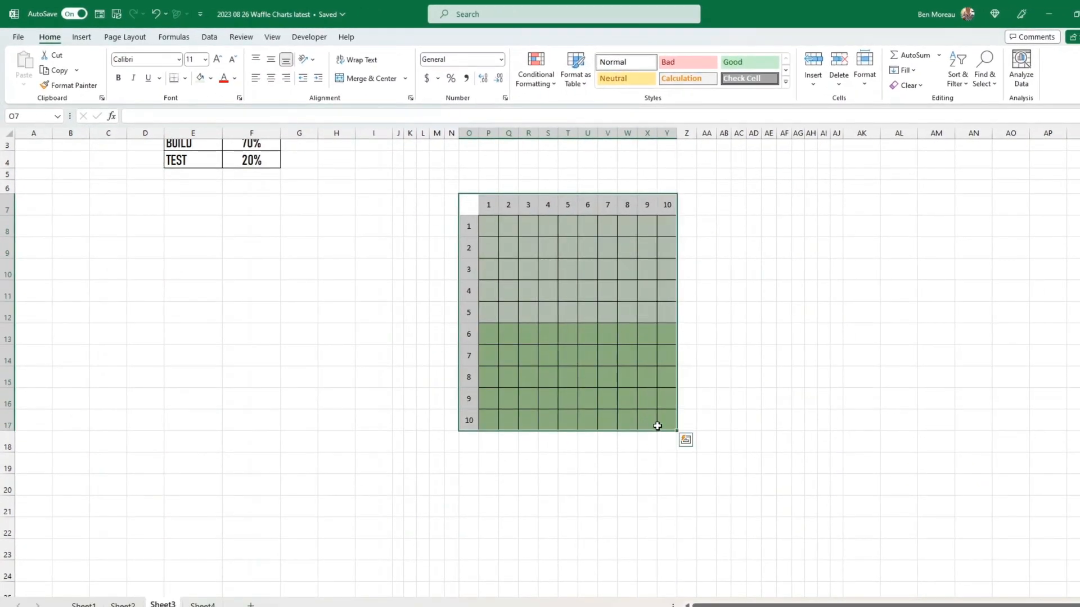
key("ctrl+c")
left_click(470, 479)
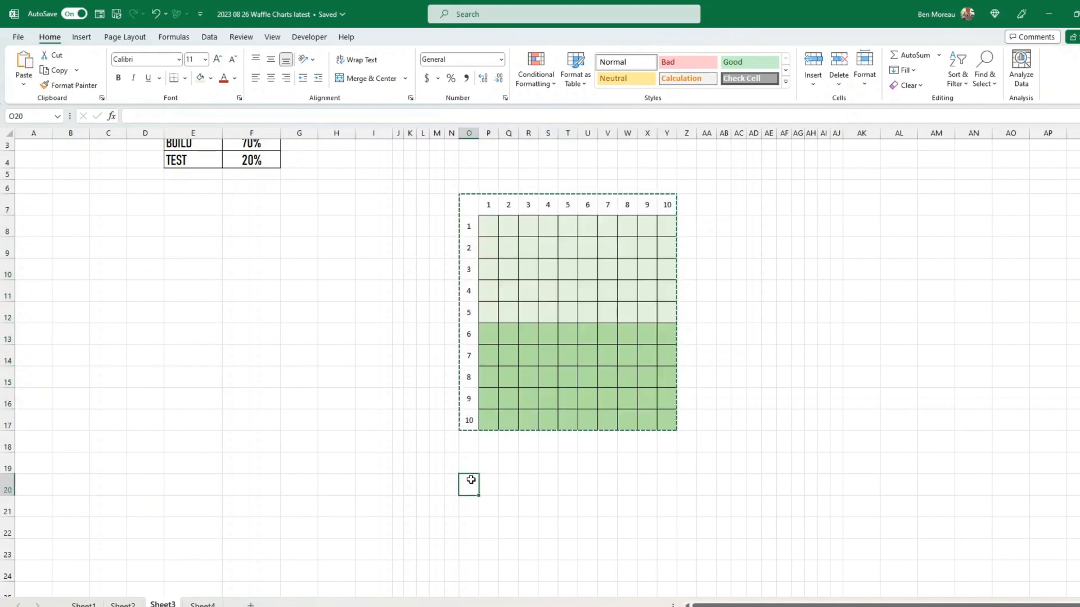
key("ctrl+v")
scroll(432, 447, "down", 4)
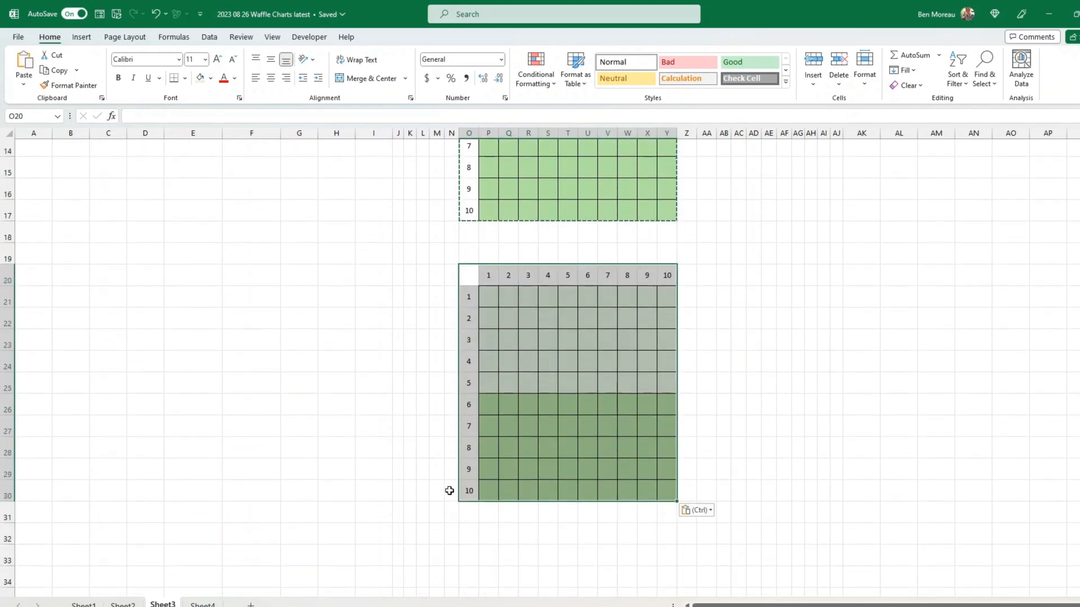
left_click(466, 557)
- Paste a third grid at O33 and give the second grid P21:Y30 a light-blue base fill
key("ctrl+v")
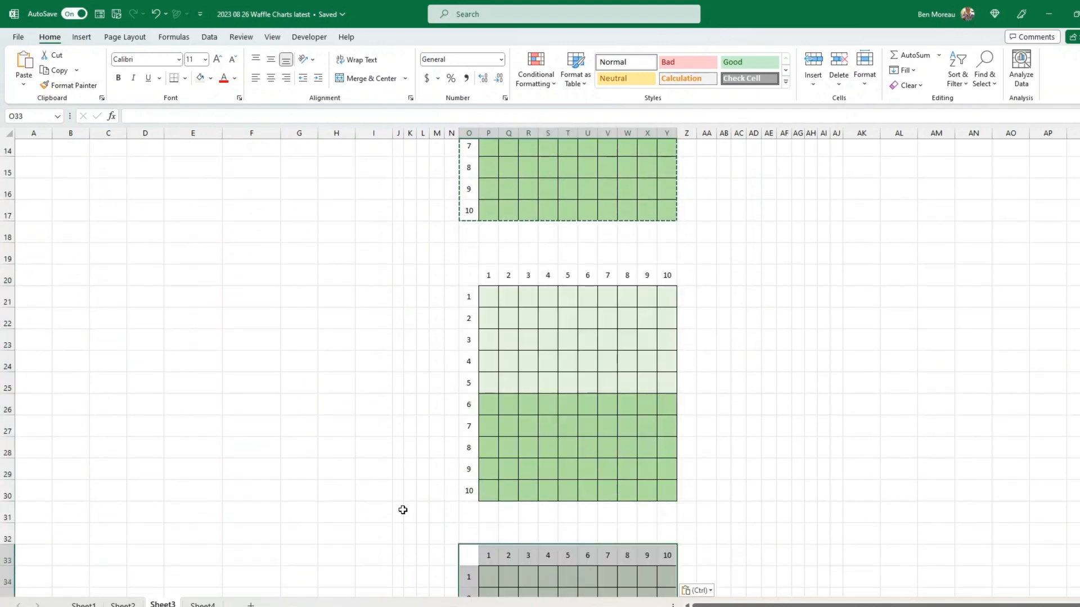
scroll(402, 510, "up", 2)
left_click(489, 436)
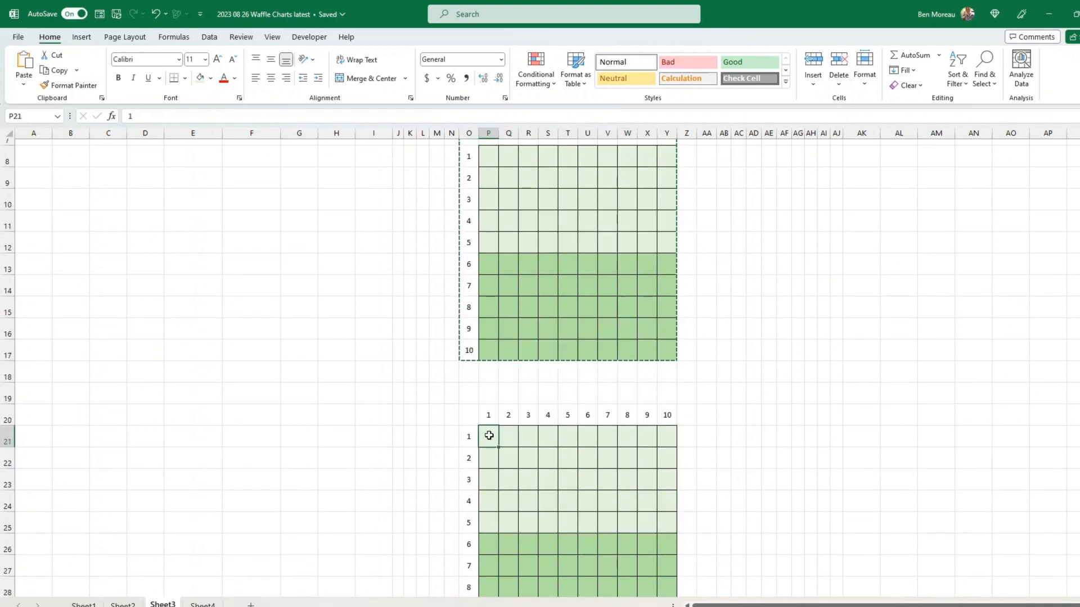
scroll(489, 436, "down", 2)
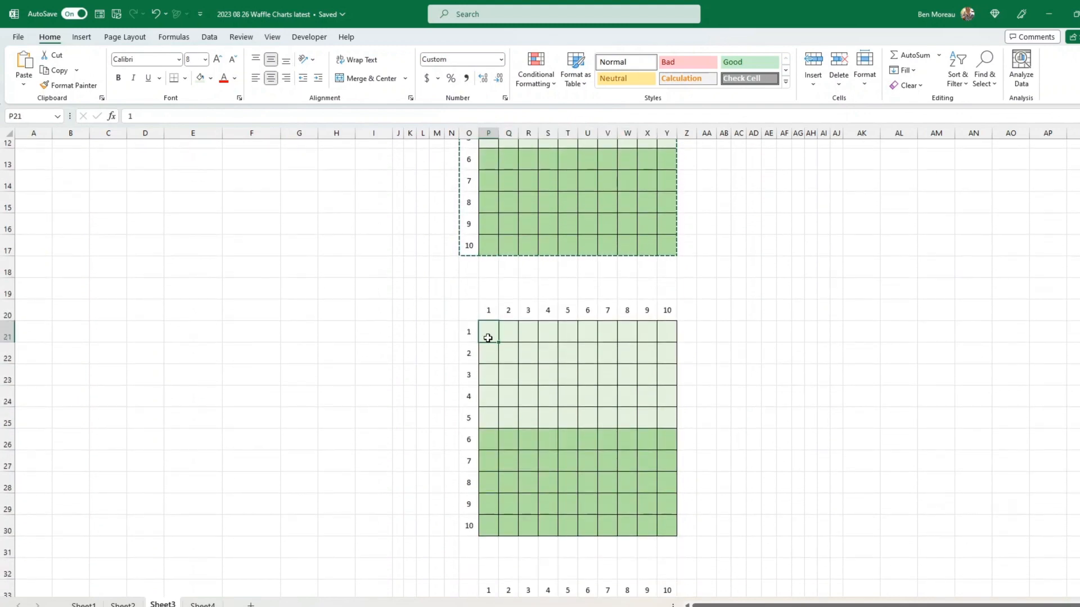
left_click_drag(489, 336, 670, 527)
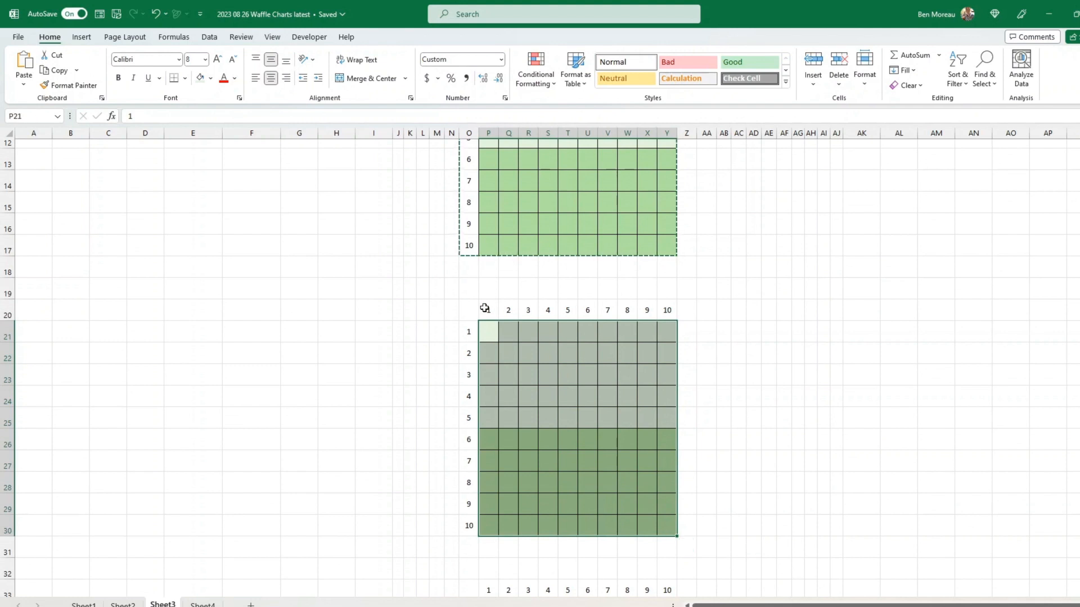
left_click(211, 79)
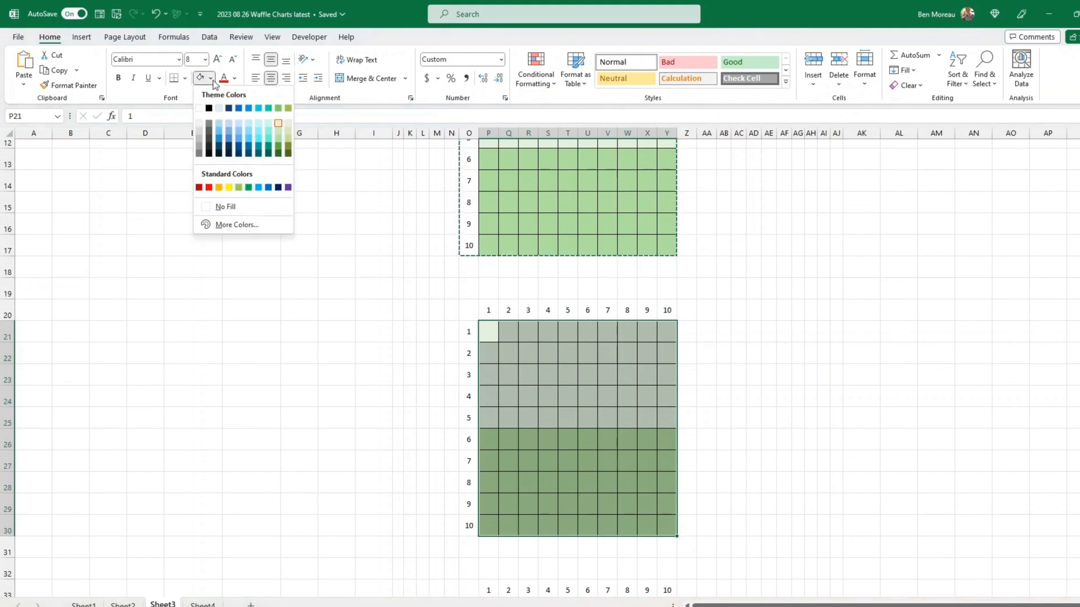
left_click(249, 123)
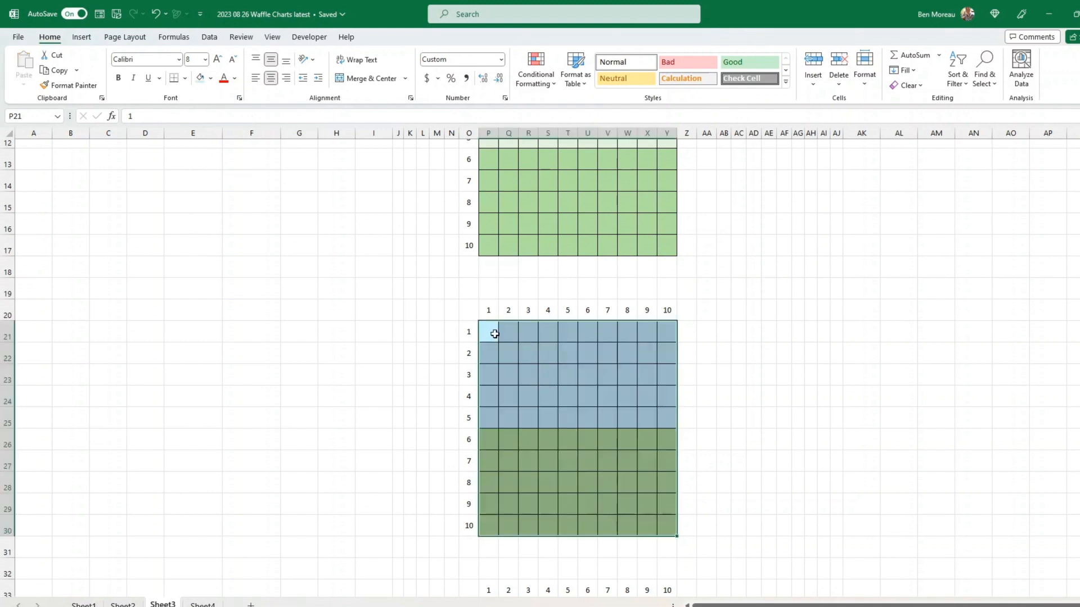
- Edit the second grid's rule to compare against BuildPC with a blue fill
left_click(541, 77)
left_click(554, 275)
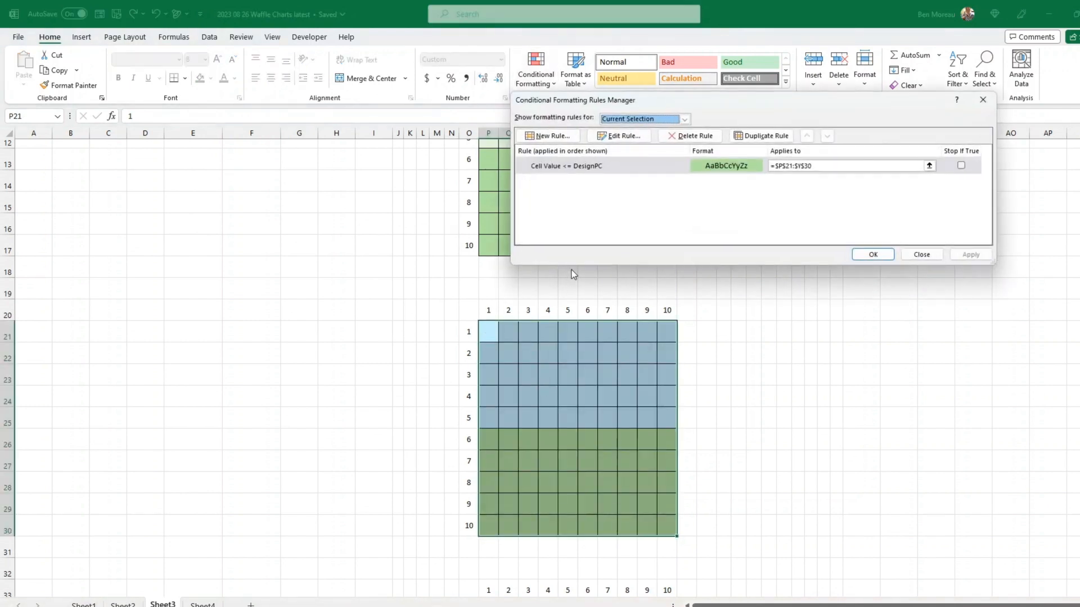
left_click(602, 167)
left_click(613, 137)
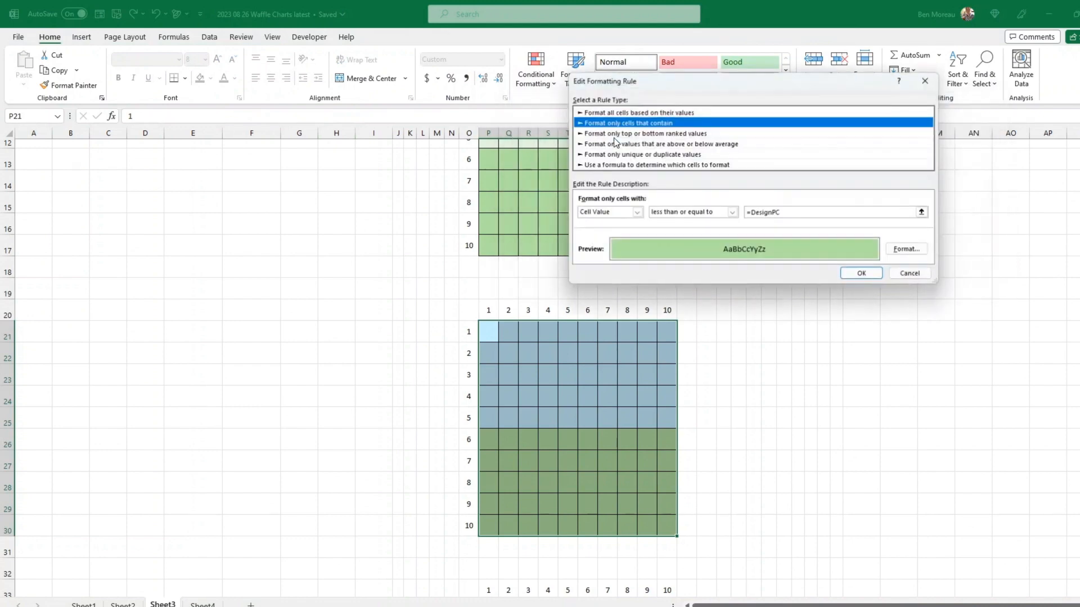
scroll(770, 217, "up", 3)
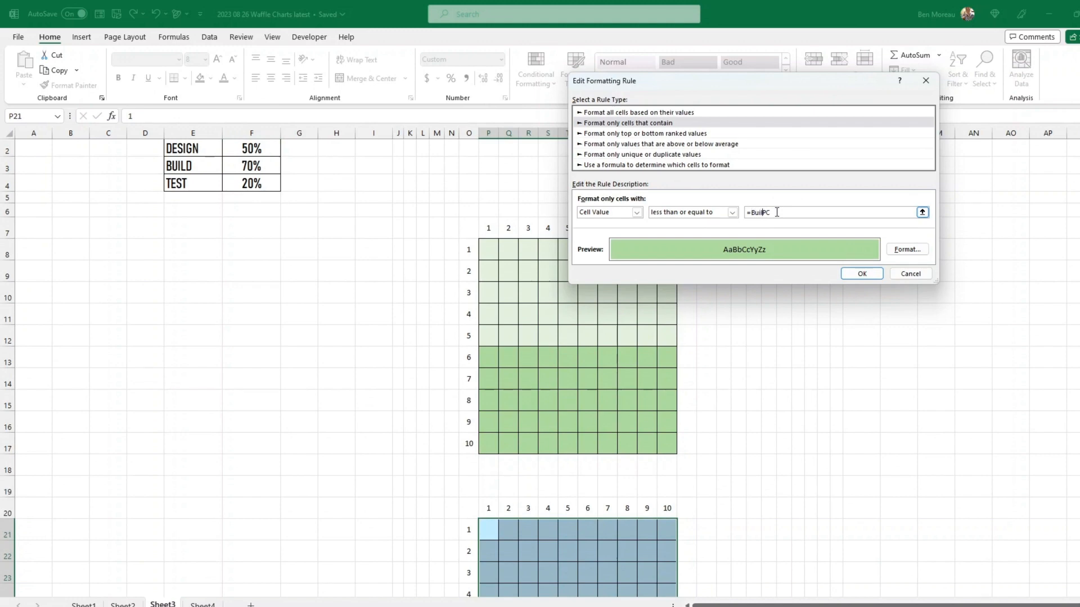
key("Return")
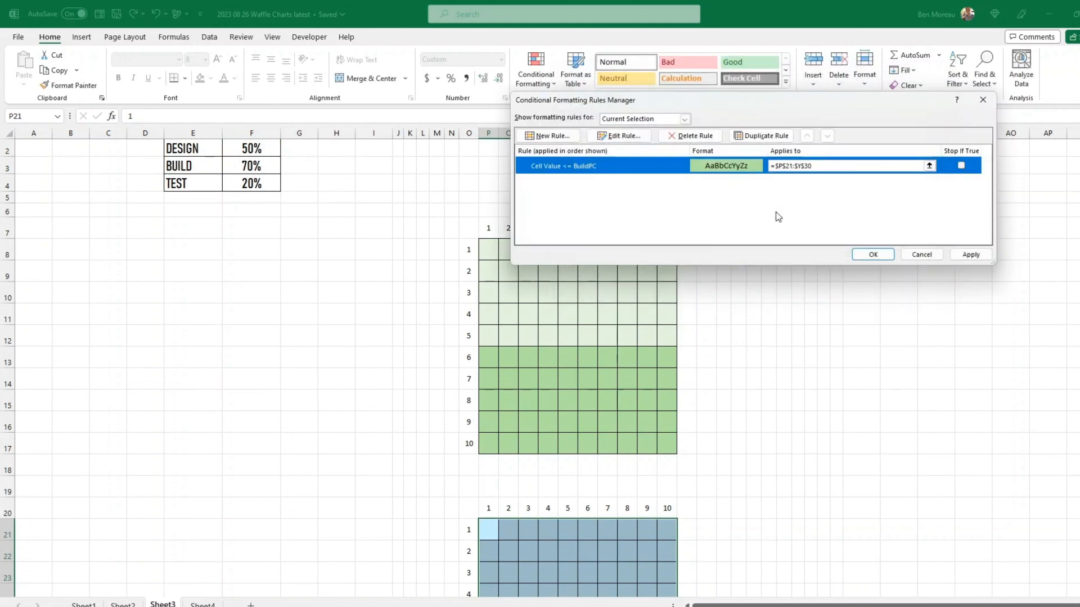
left_click(619, 136)
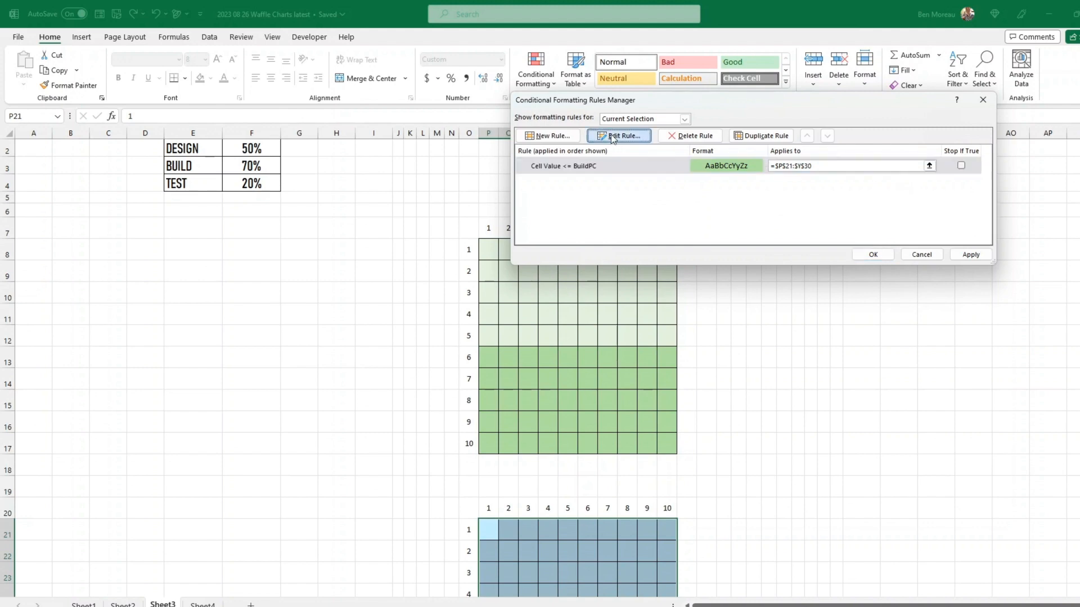
left_click(908, 249)
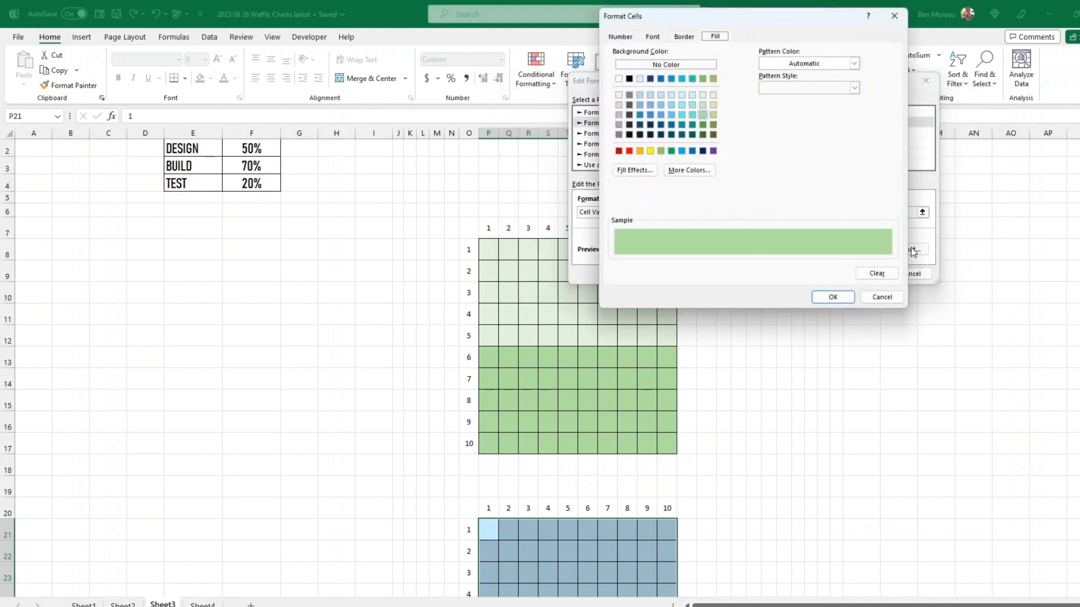
left_click(671, 114)
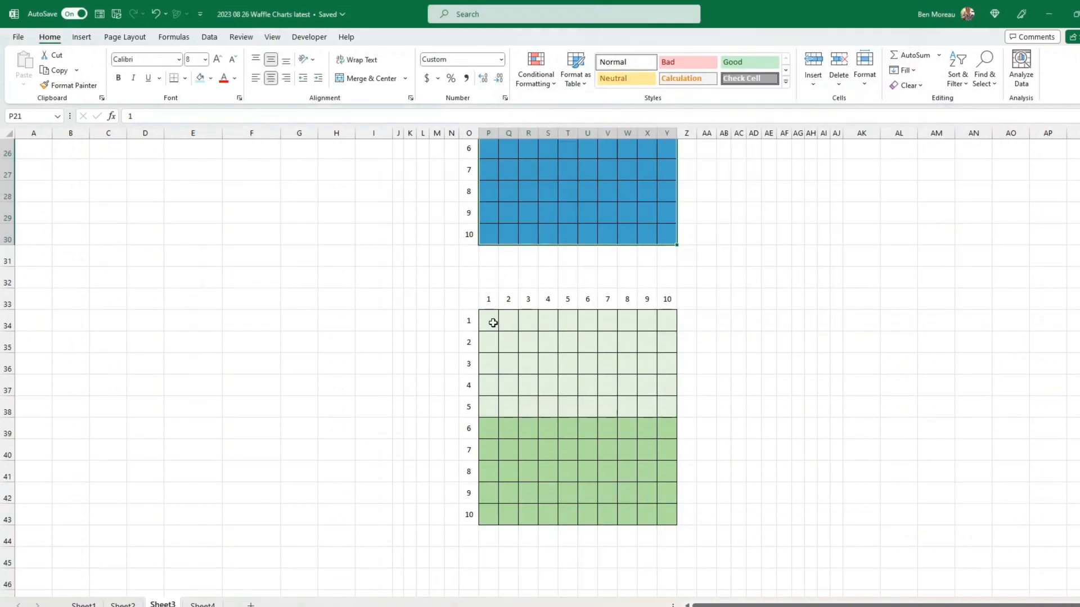
- Give the third grid a light teal base fill
left_click_drag(491, 321, 669, 514)
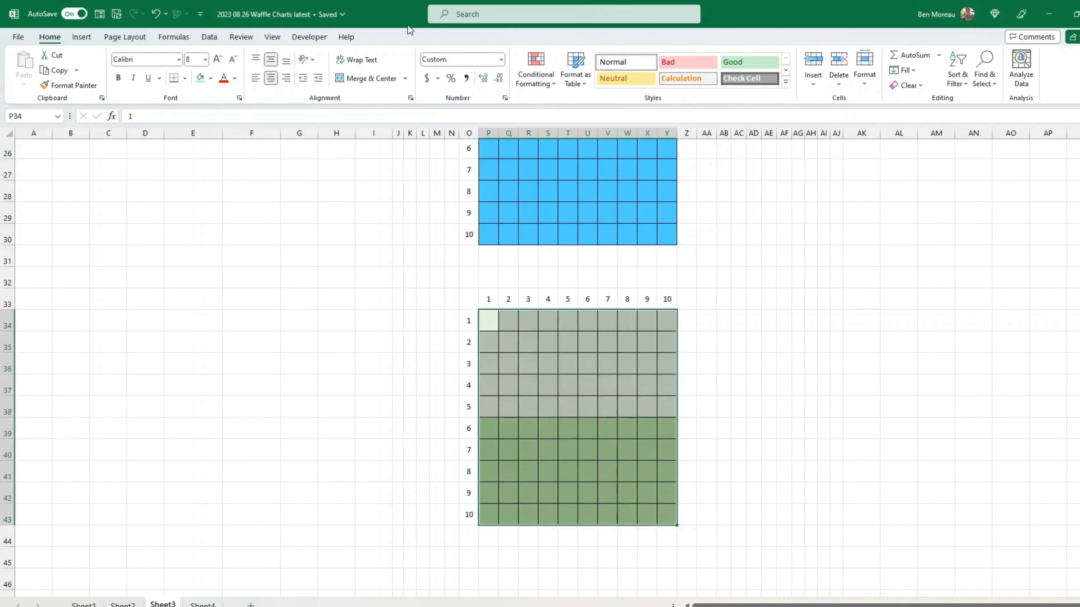
left_click(210, 78)
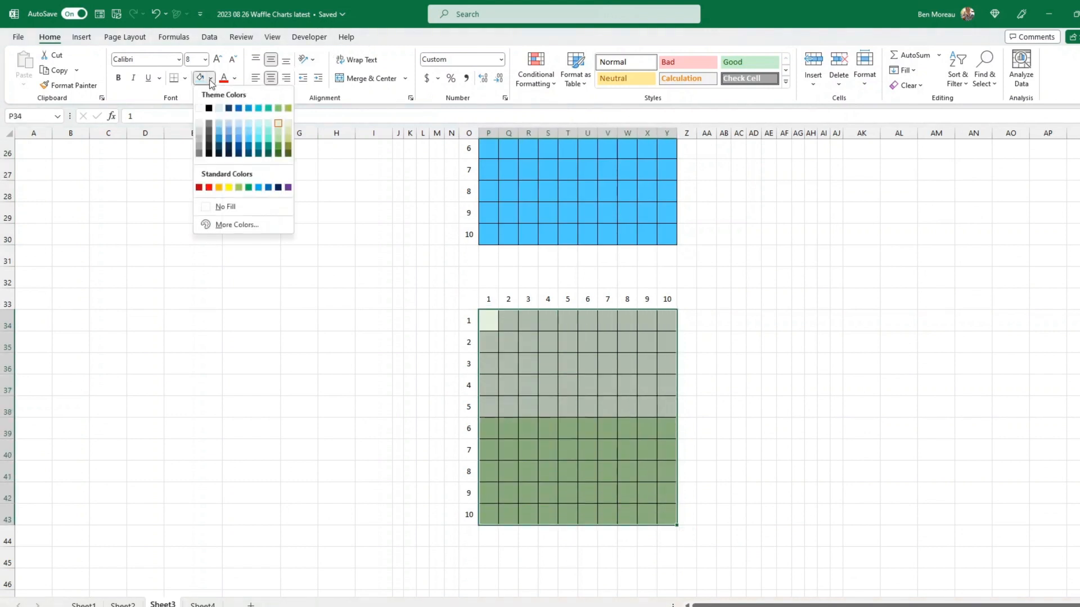
left_click(268, 124)
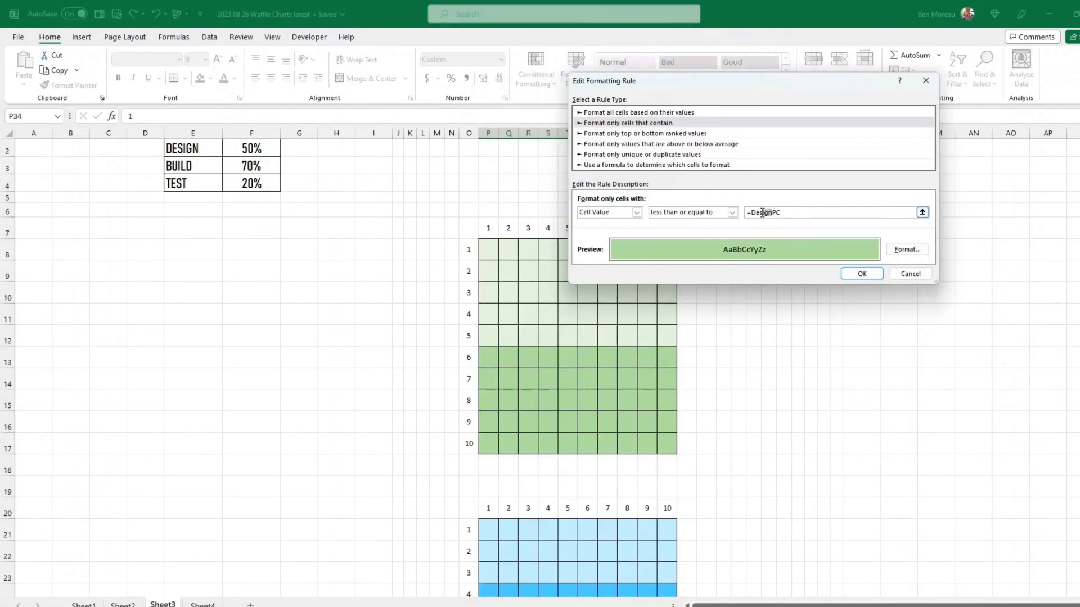
- Point the third grid's rule at TestPC and set its fill to darker teal
key("BackSpace")
left_click(910, 251)
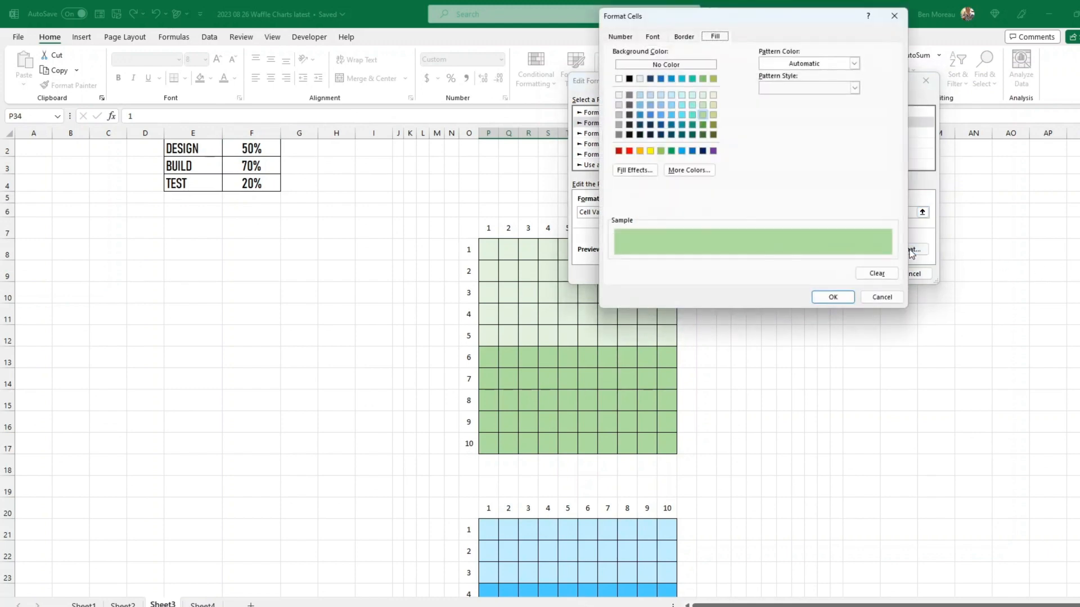
left_click(691, 114)
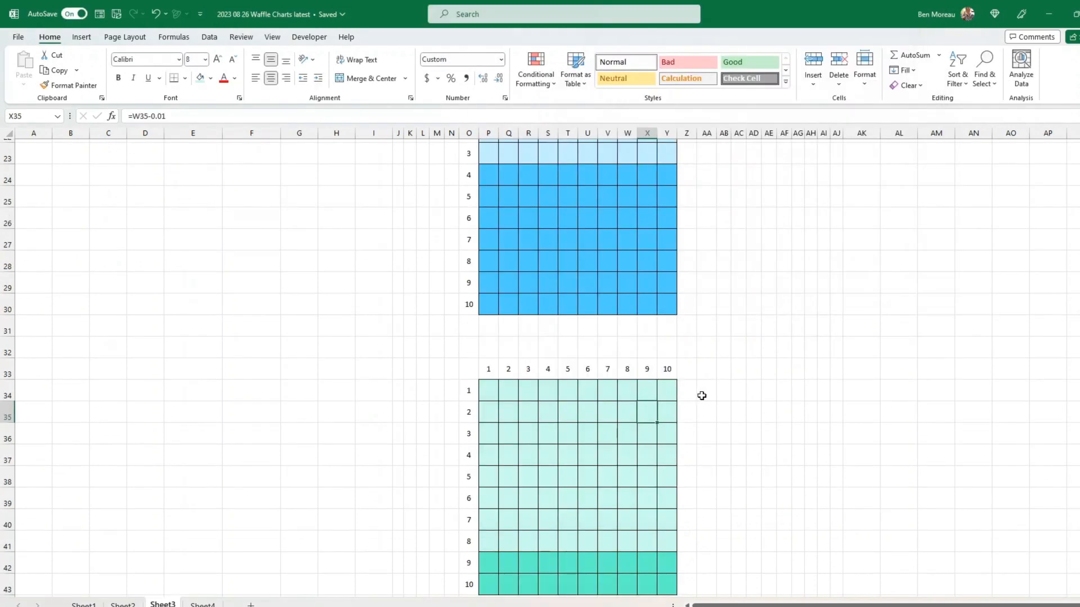
scroll(703, 396, "down", 2)
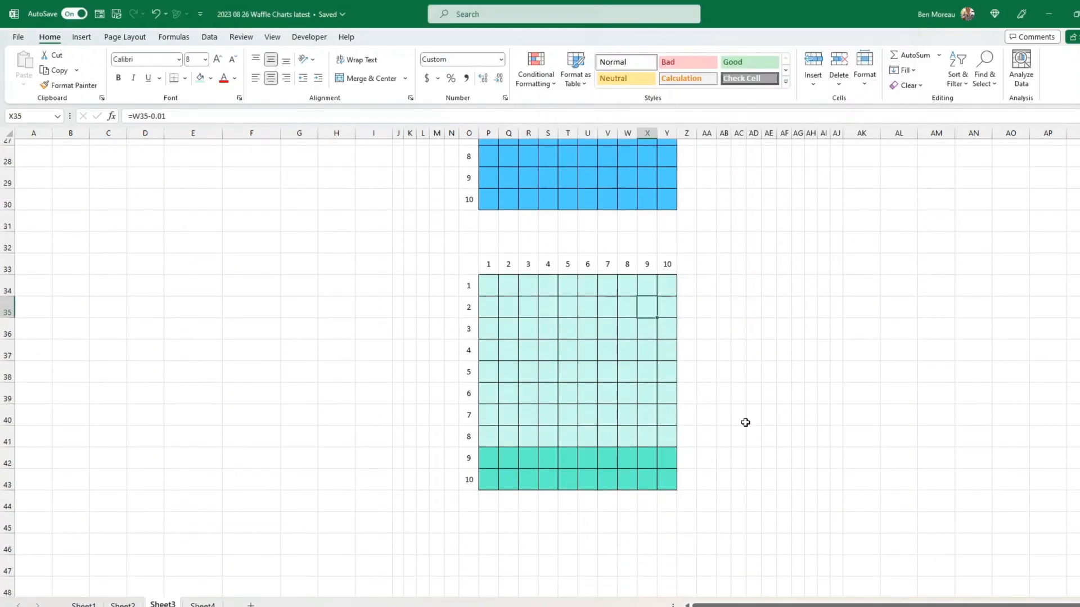
scroll(745, 422, "up", 5)
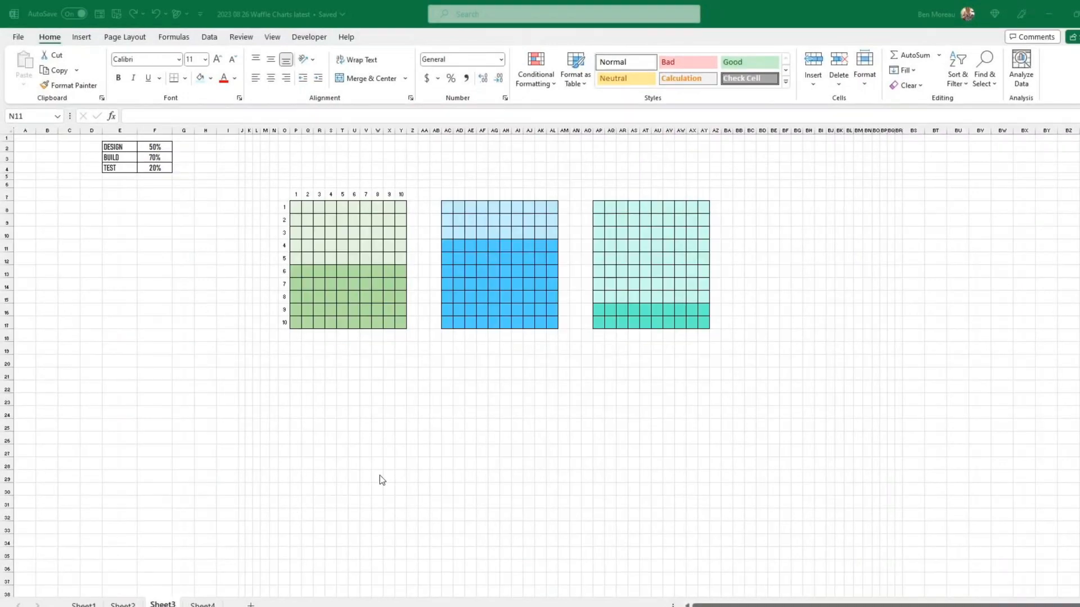
- Paste the green DESIGN waffle P8:Y17 as a linked picture at P20
left_click(473, 340)
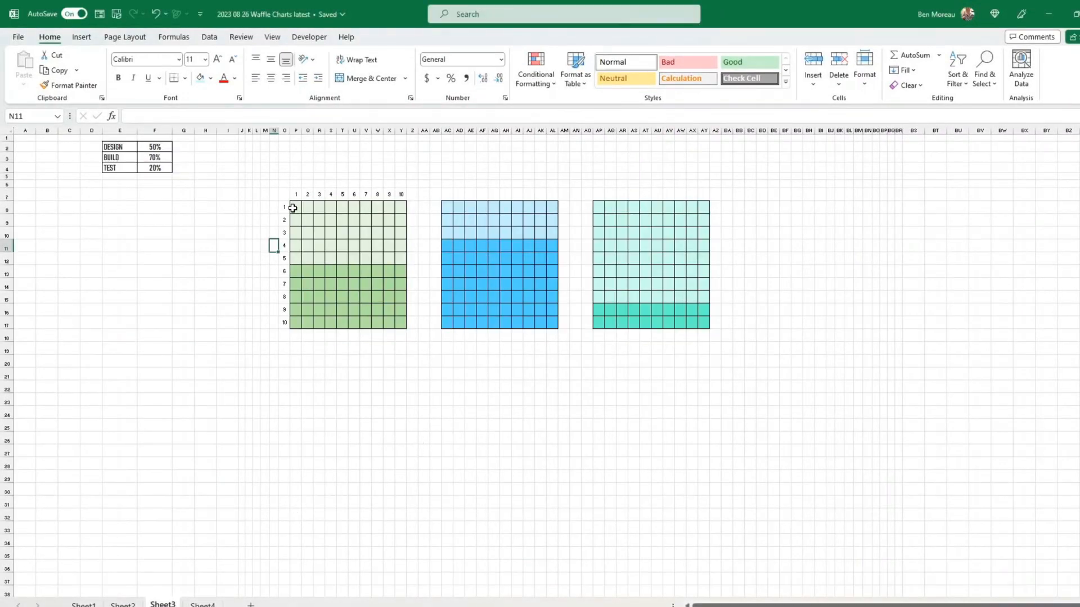
left_click_drag(292, 208, 404, 321)
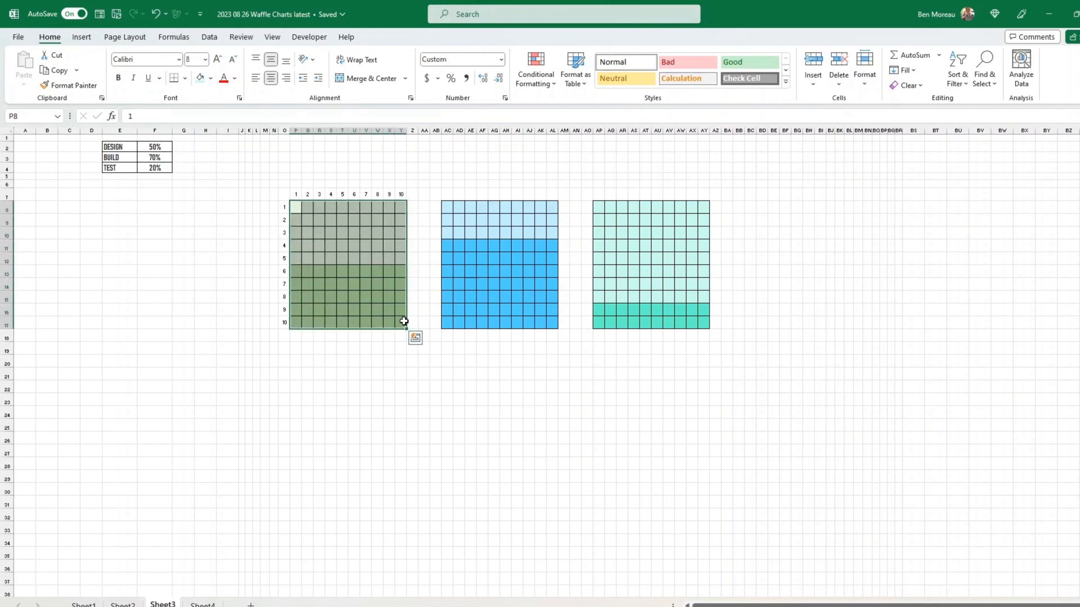
key("ctrl+c")
left_click(297, 363)
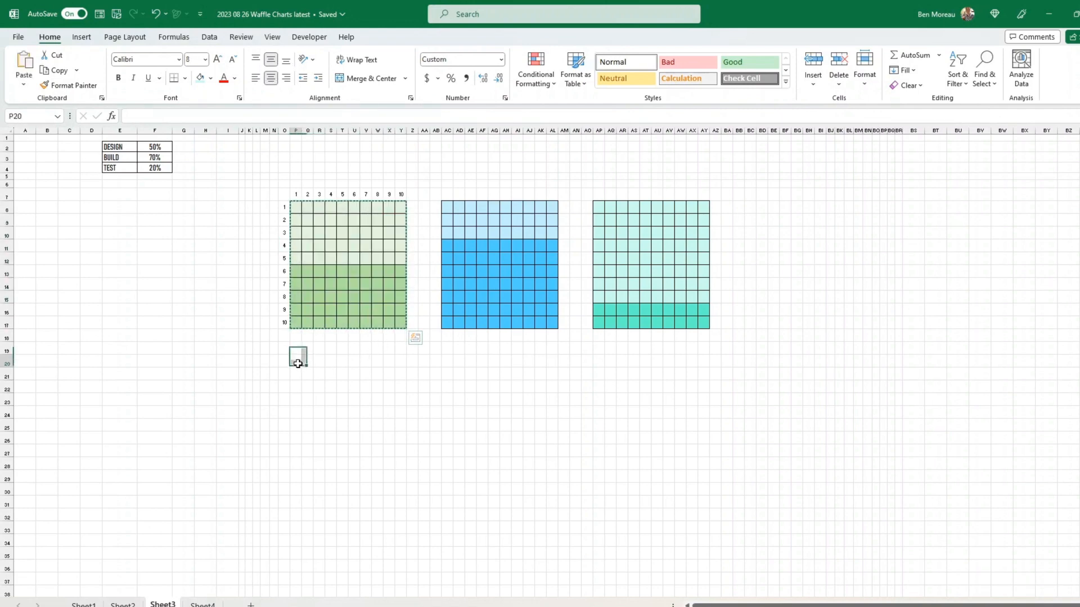
right_click(297, 363)
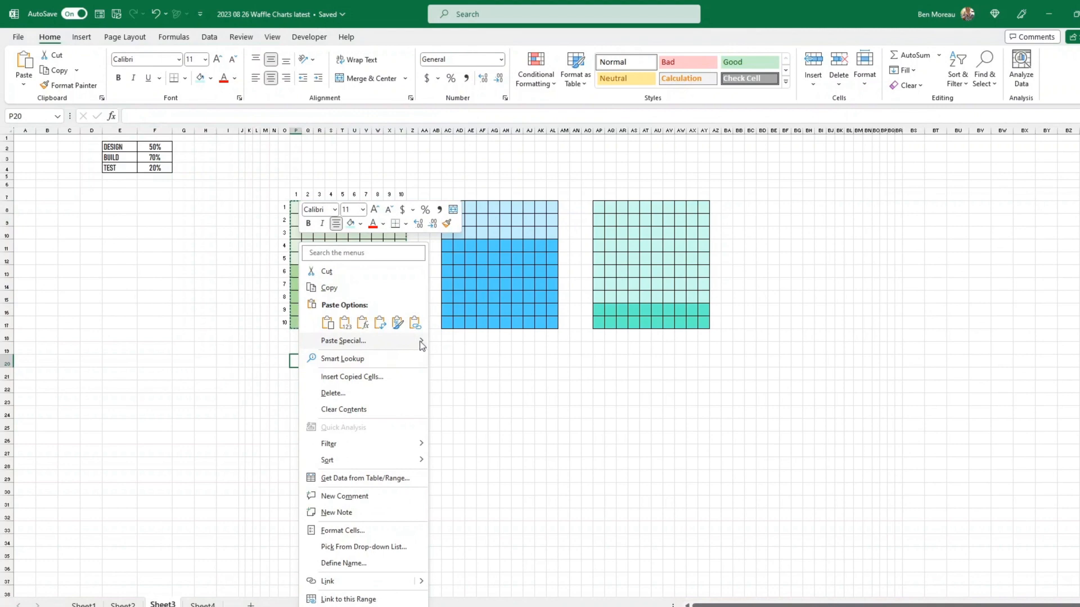
mouse_move(420, 341)
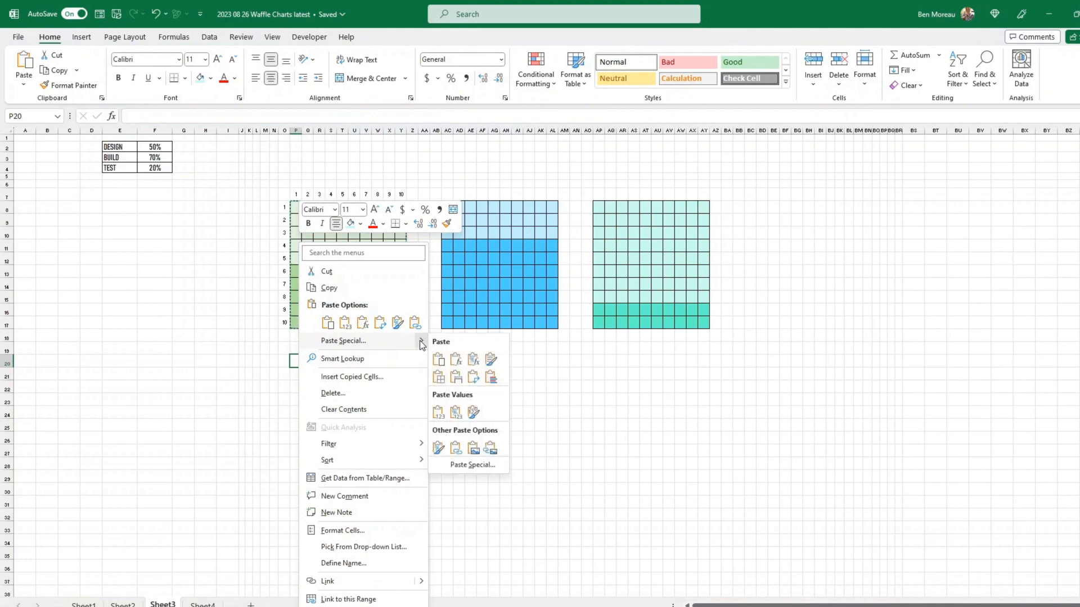
left_click(493, 448)
left_click(486, 439)
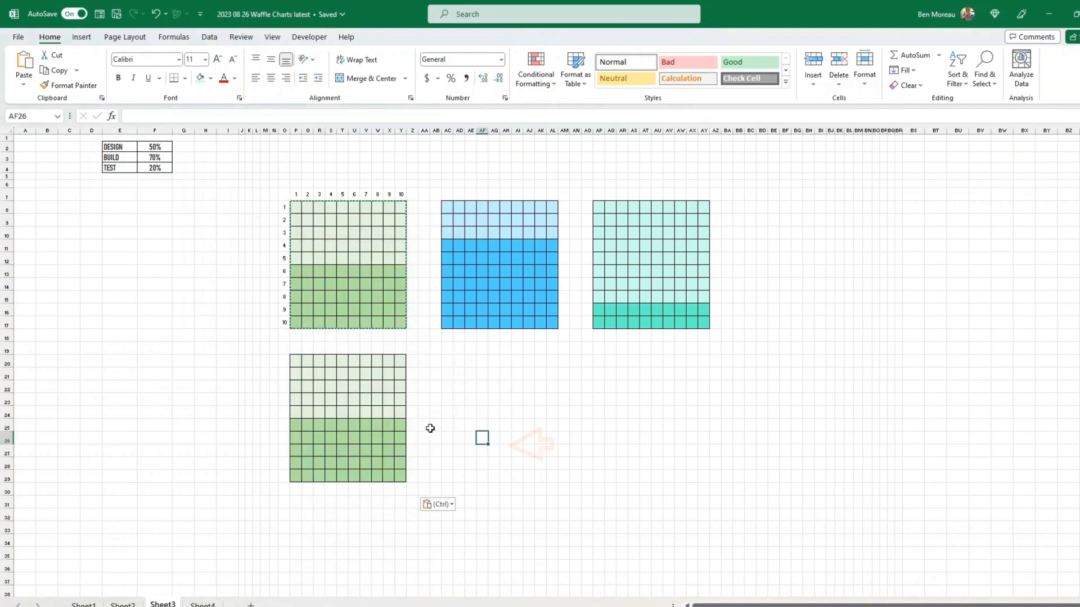
mouse_move(376, 414)
left_mouse_down()
mouse_move(514, 225)
mouse_move(495, 348)
mouse_move(383, 377)
mouse_move(366, 433)
left_mouse_up()
- Change DESIGN in F2 to 60%, then to 85%, to test the linked picture
left_click(155, 147)
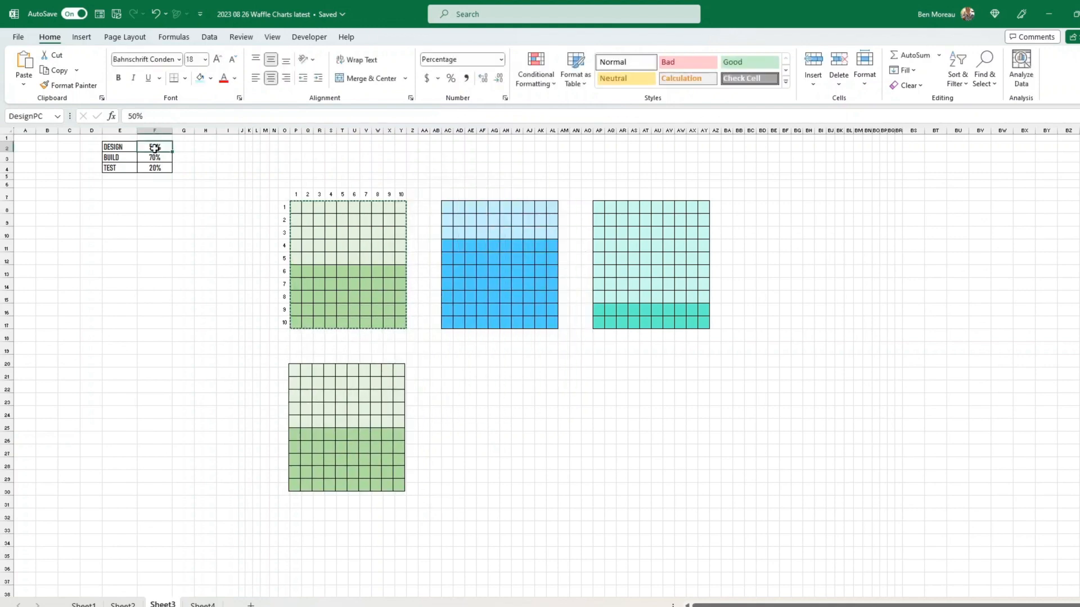
type("60")
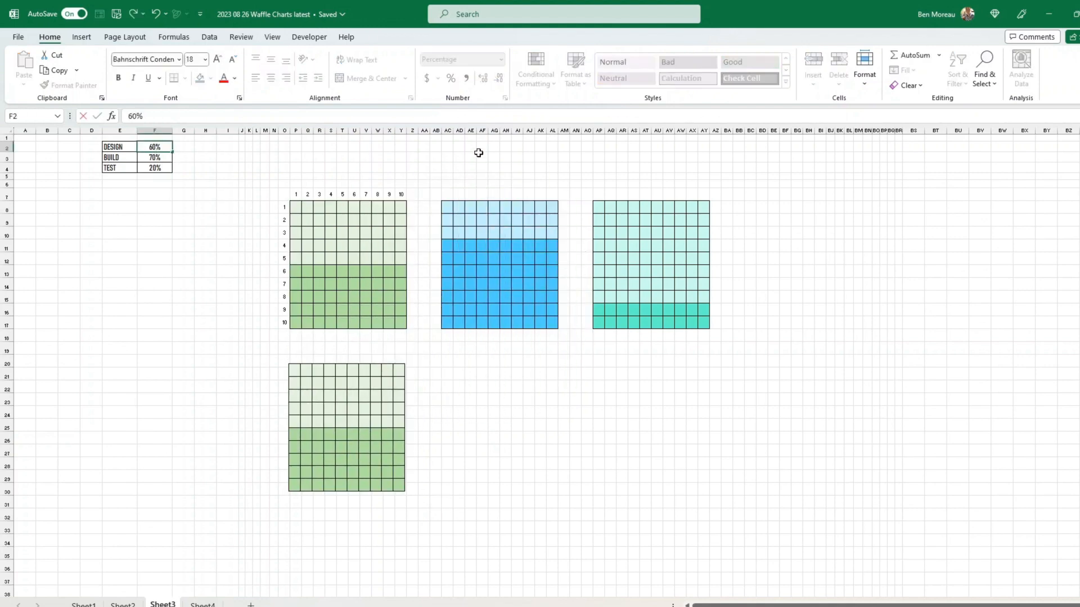
key("Return")
key("Up")
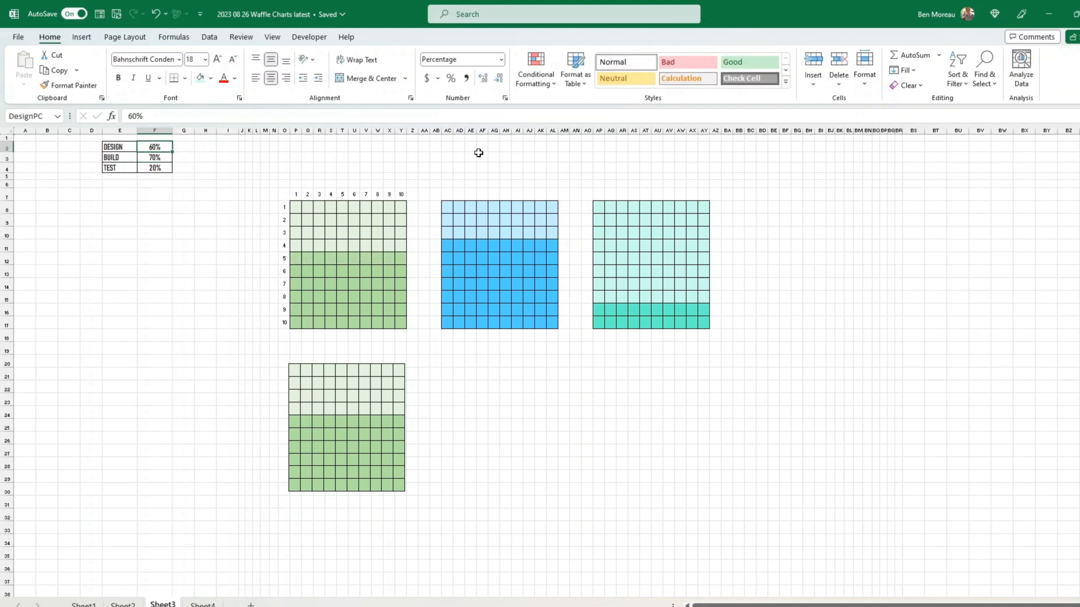
type("85")
key("Return")
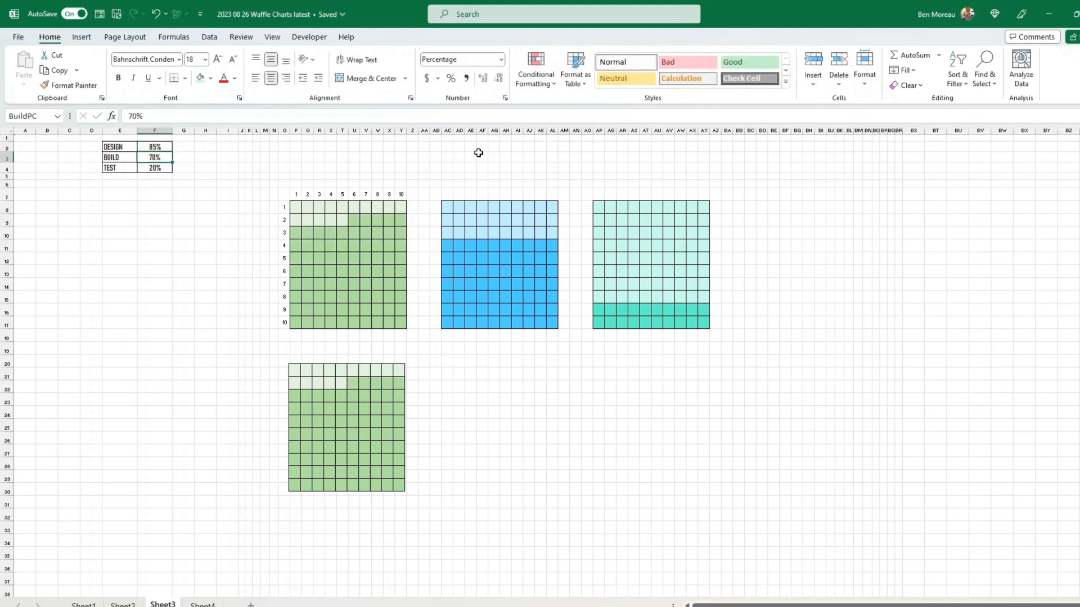
left_click(383, 424)
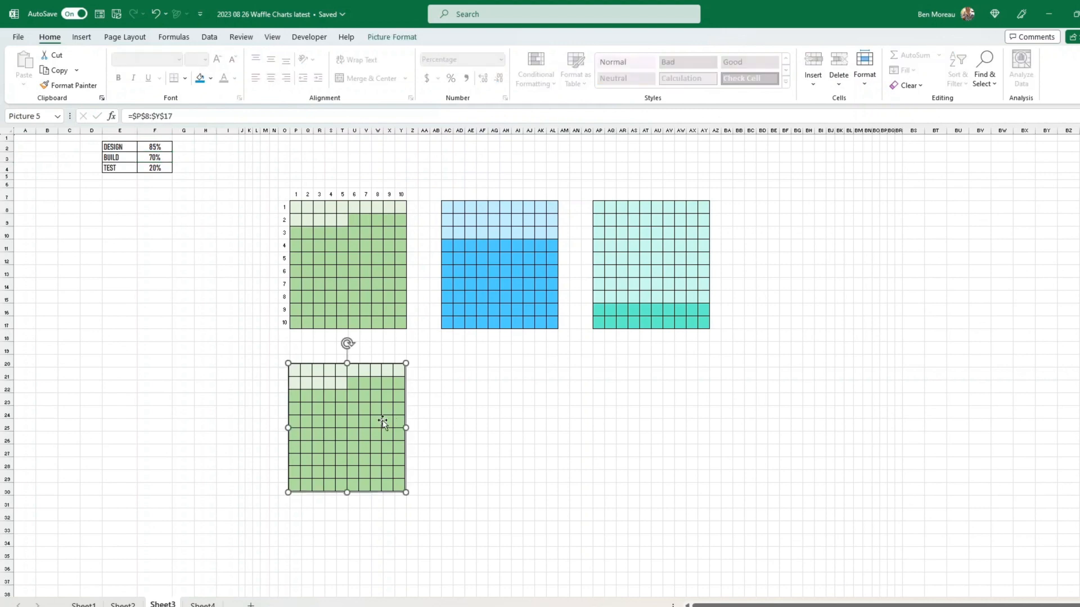
- Apply the simple white frame picture style to the linked DESIGN waffle picture
left_click(392, 37)
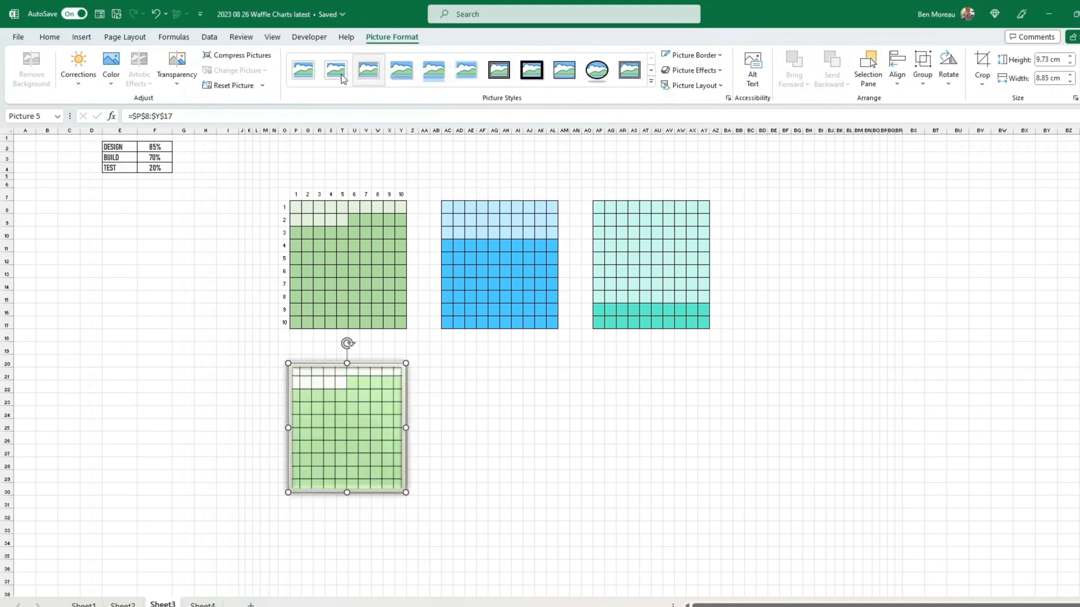
left_click(652, 83)
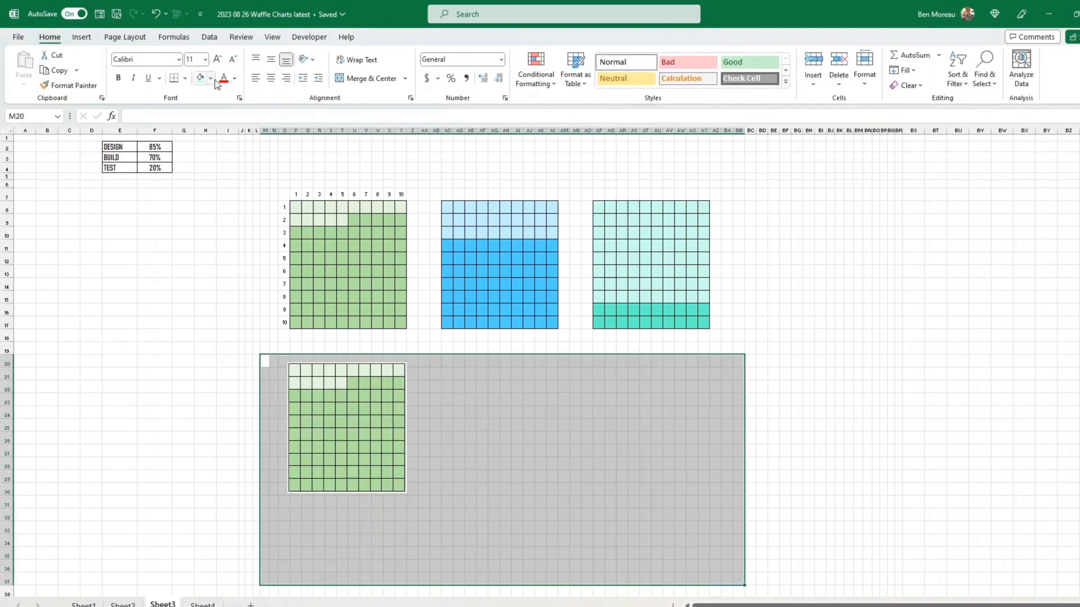
- Fill the cells behind the picture with navy and nudge the waffle picture down
left_click(211, 79)
left_click(278, 187)
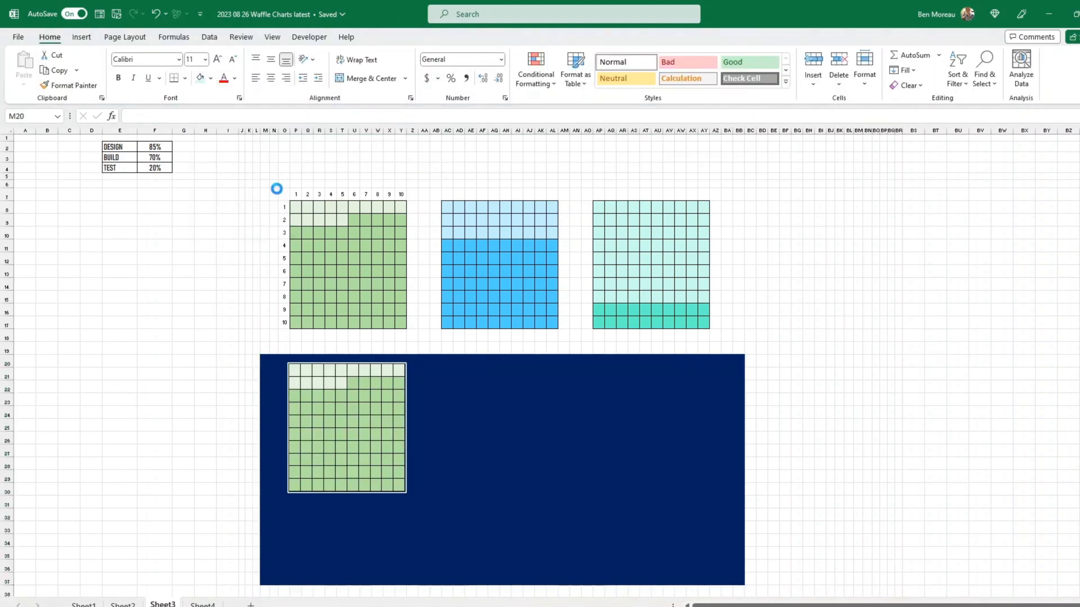
left_click_drag(362, 424, 363, 431)
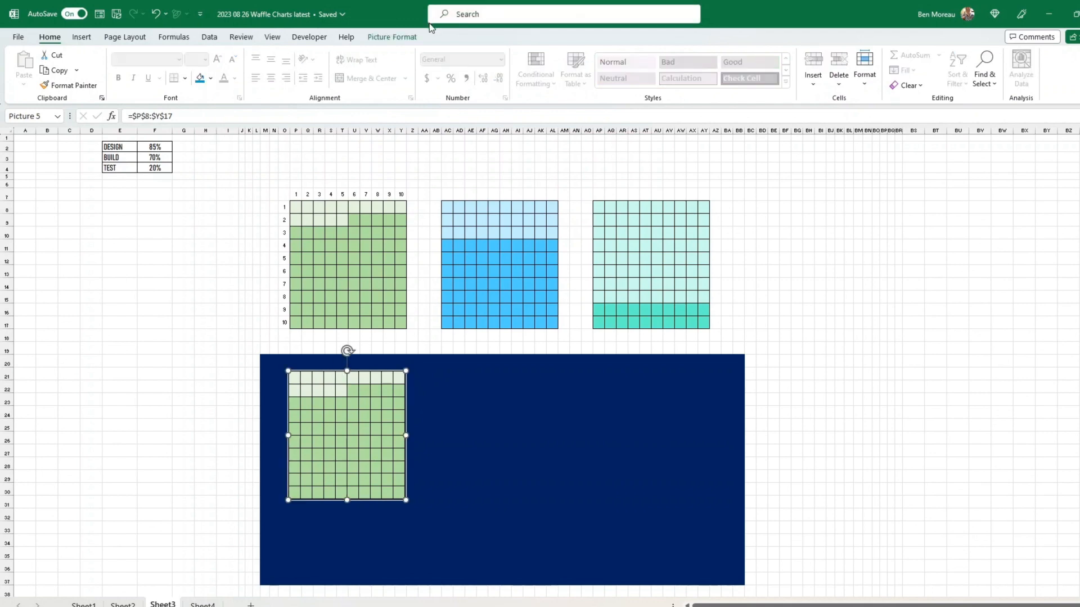
- Give the DESIGN picture a 4½ pt border and the first reflection variation
left_click(406, 41)
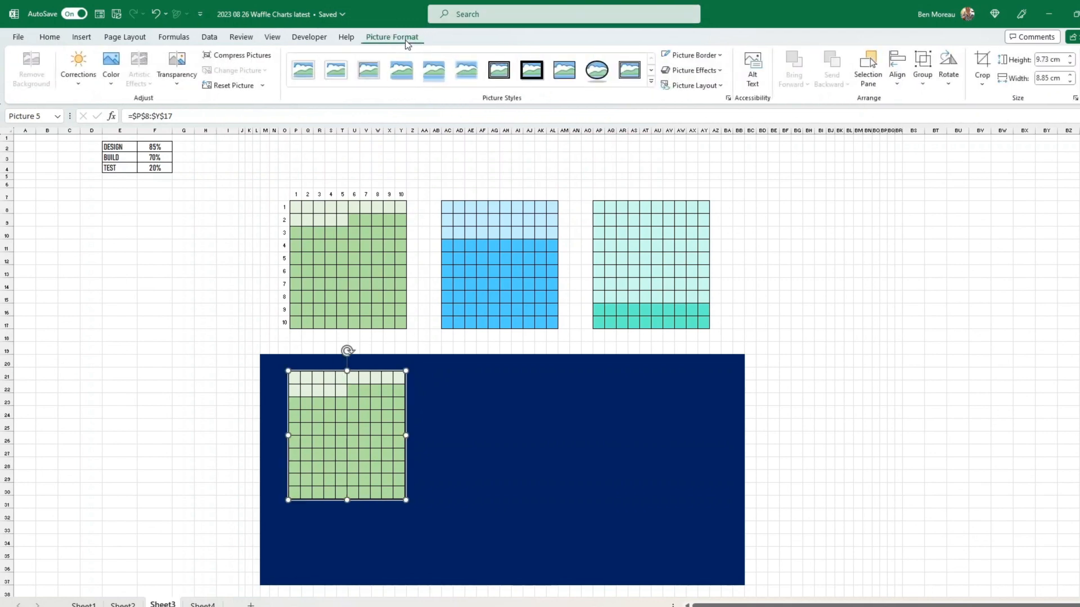
left_click(723, 61)
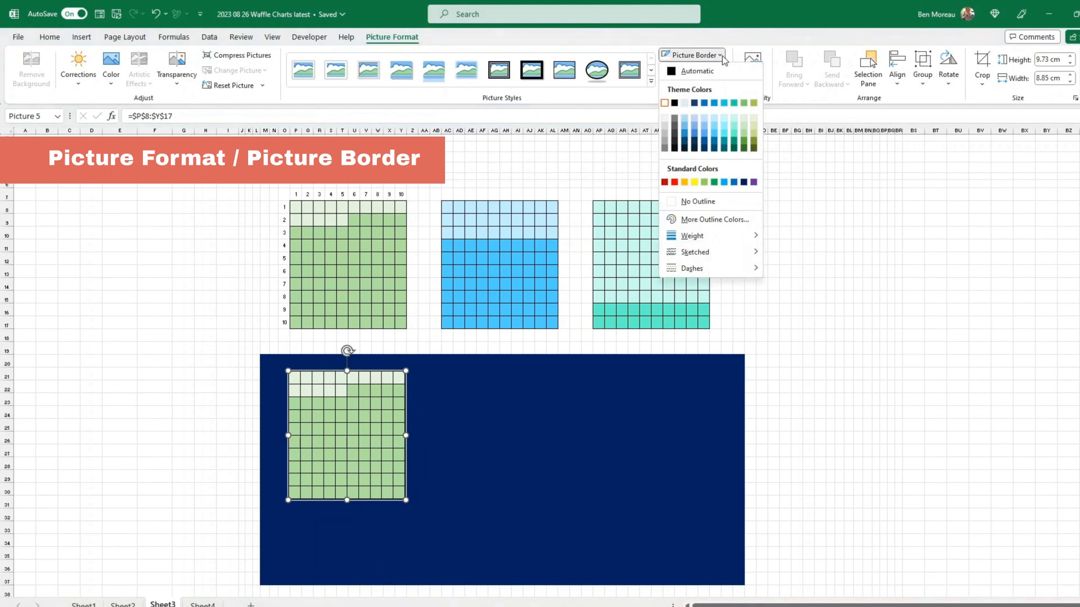
mouse_move(731, 236)
left_click(822, 343)
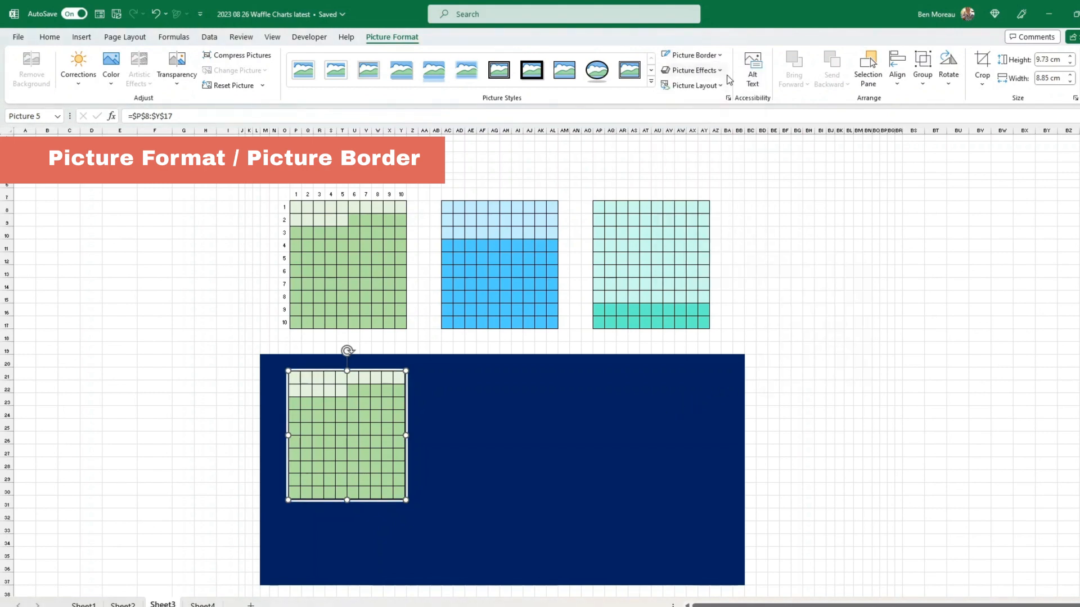
left_click(692, 70)
mouse_move(719, 151)
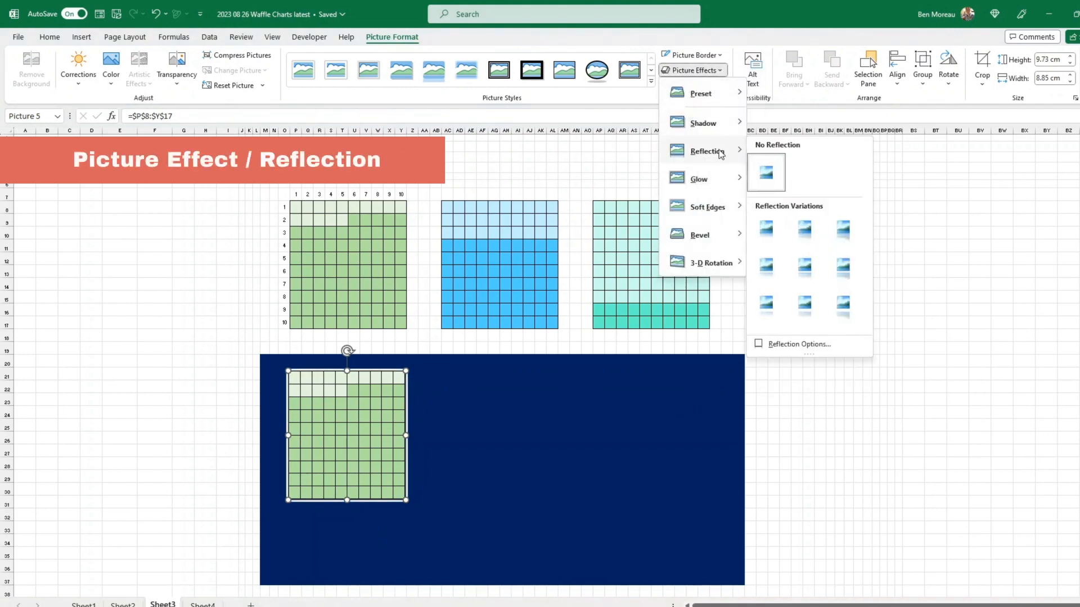
left_click(768, 234)
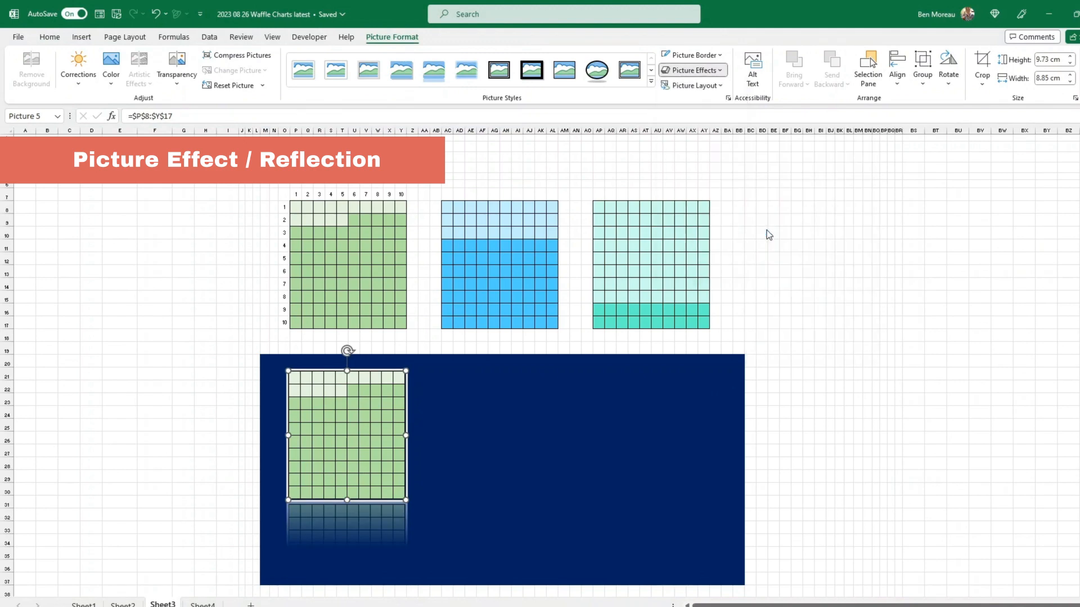
- Move the waffle picture lower on the navy panel
left_click(539, 387)
left_click_drag(356, 440, 353, 464)
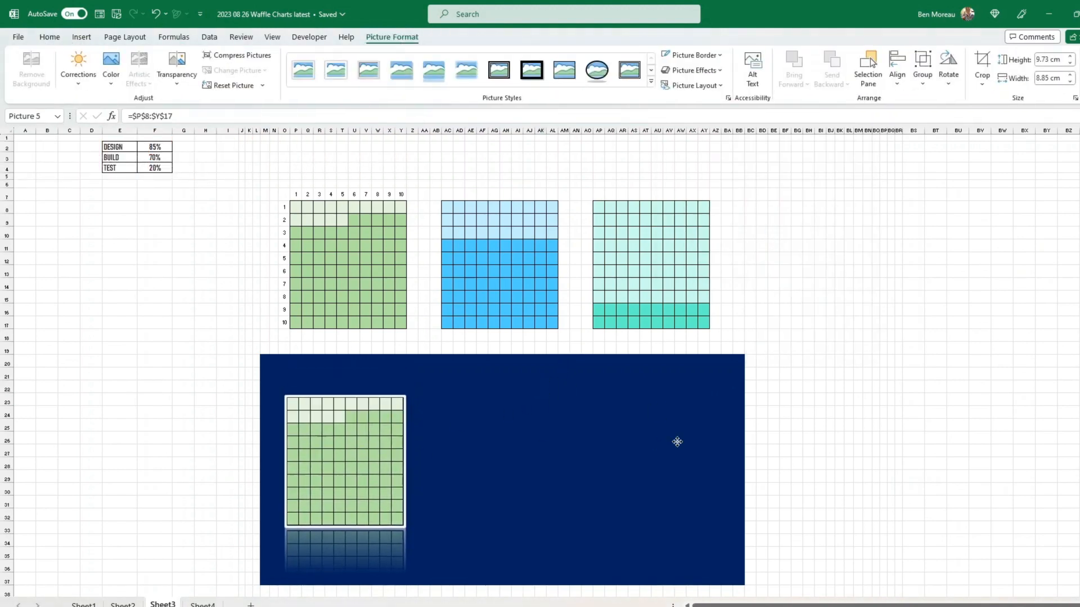
left_click(839, 415)
scroll(795, 415, "down", 1)
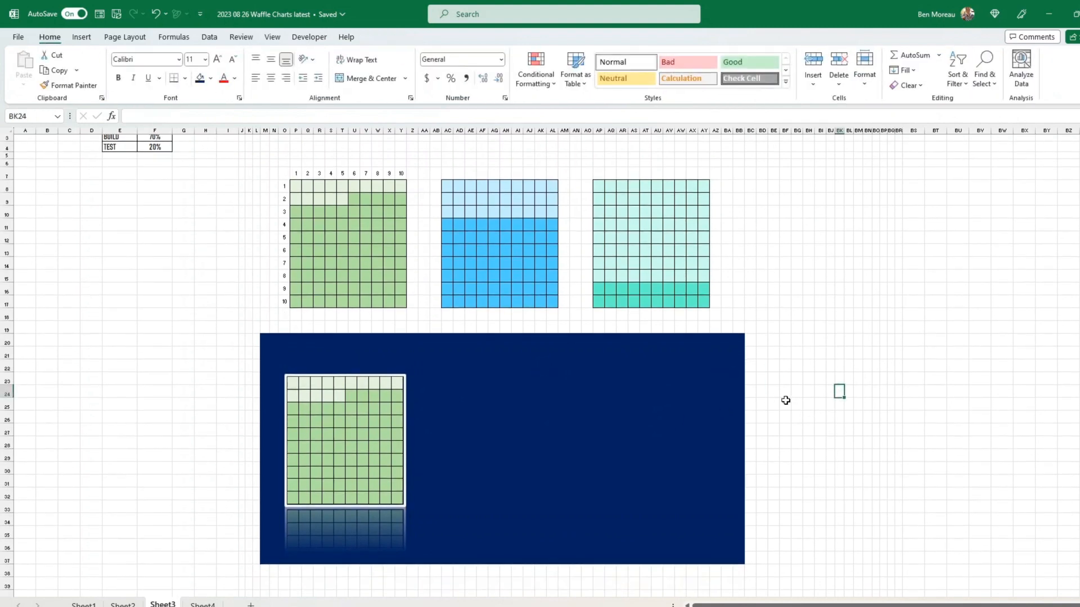
- Paste the blue BUILD waffle AC8:AL17 as a linked picture at AC23 on the navy panel
left_click_drag(451, 184, 554, 304)
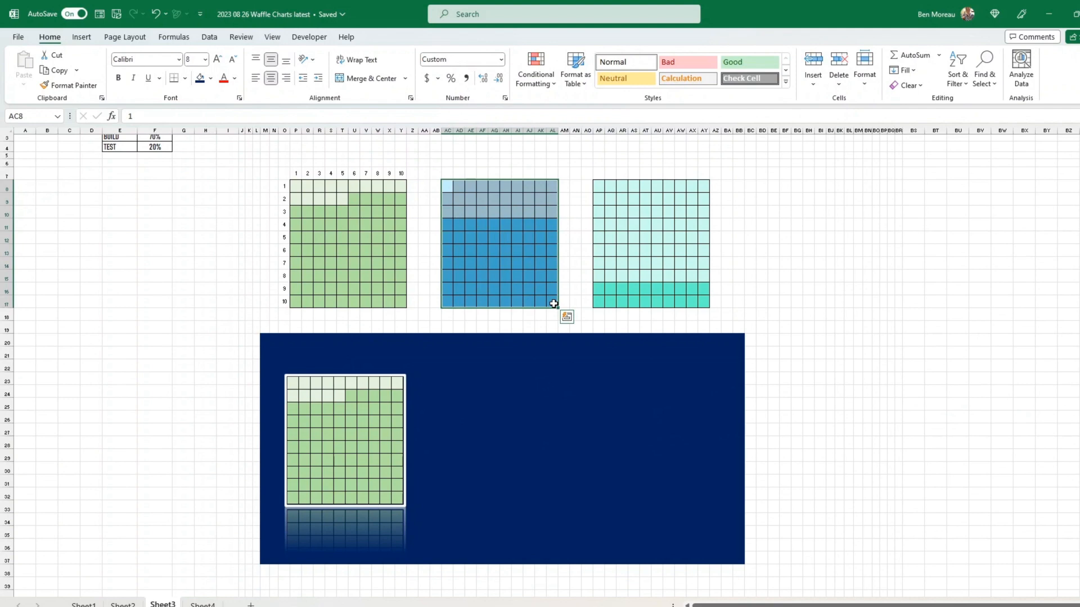
key("ctrl+c")
left_click(447, 379)
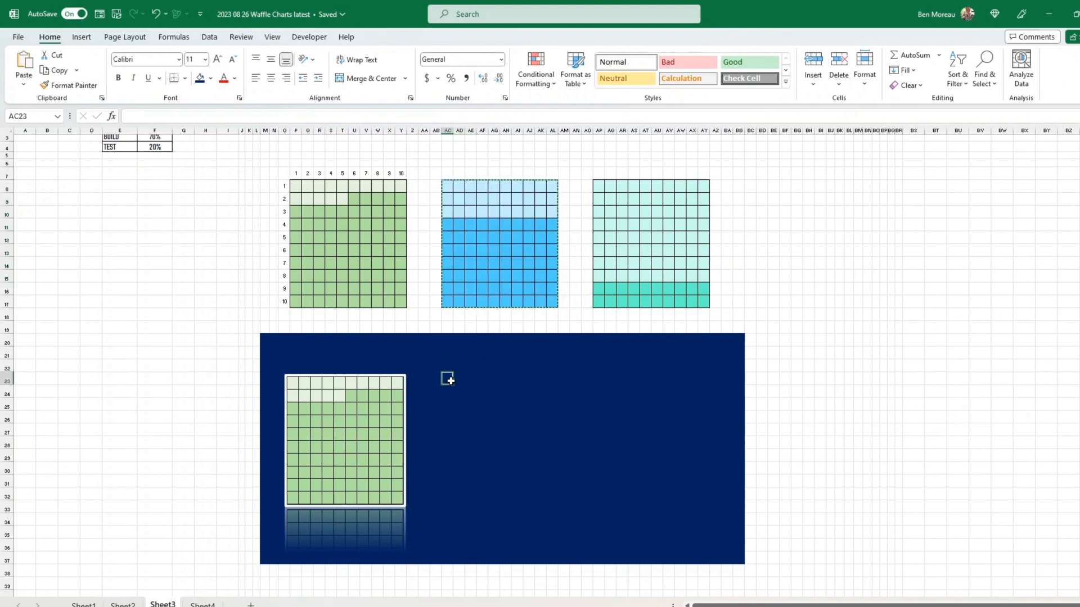
right_click(448, 379)
mouse_move(556, 341)
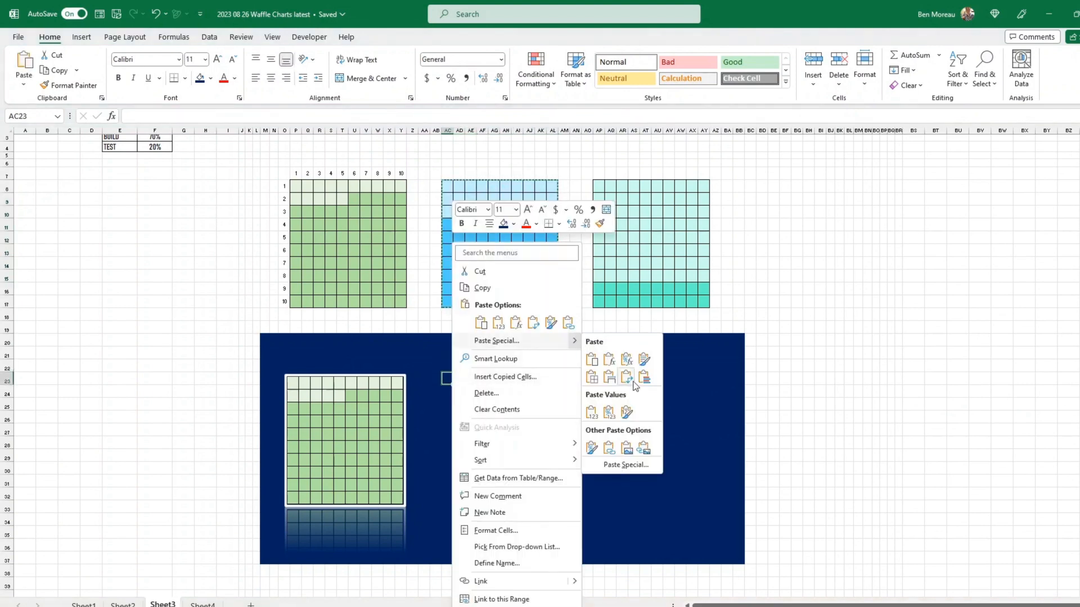
left_click(644, 448)
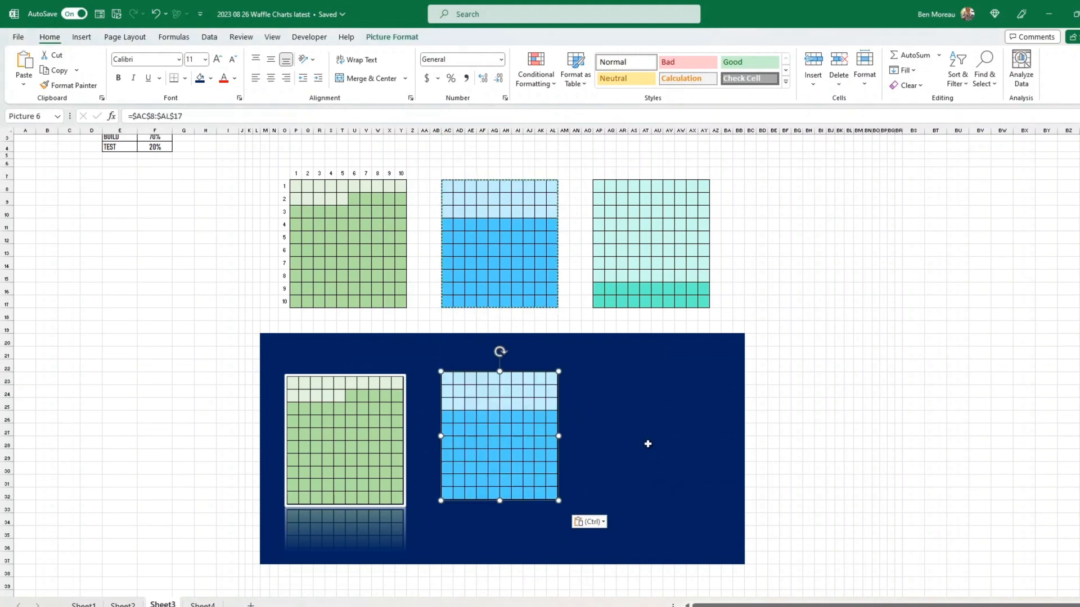
- Paste the teal TEST waffle AP8:AY17 as a linked picture at AQ23, then select the green picture
left_click(602, 186)
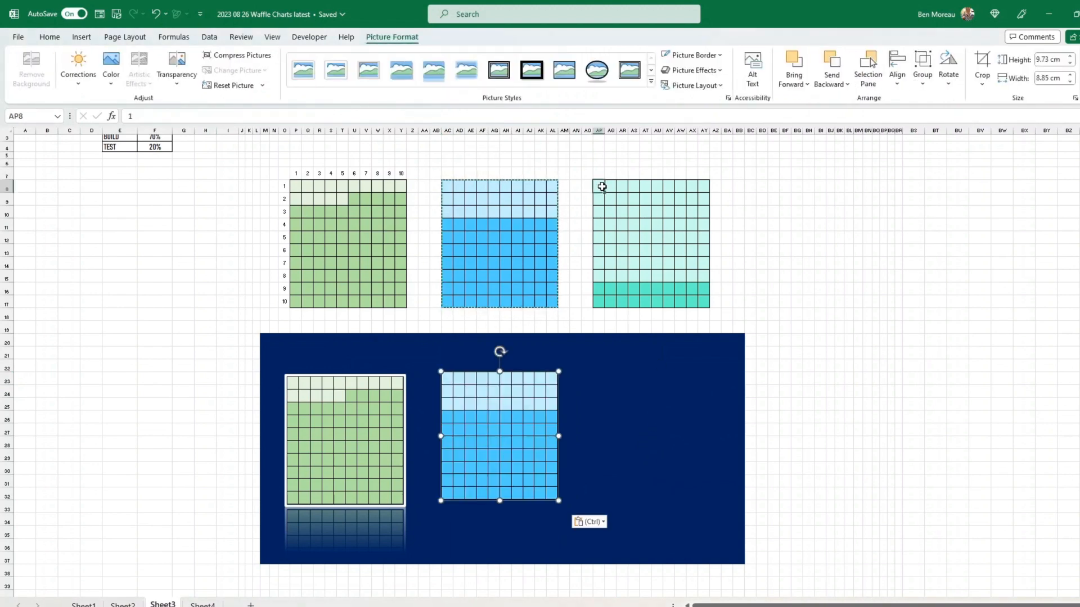
left_click_drag(602, 187, 703, 298)
key("ctrl+c")
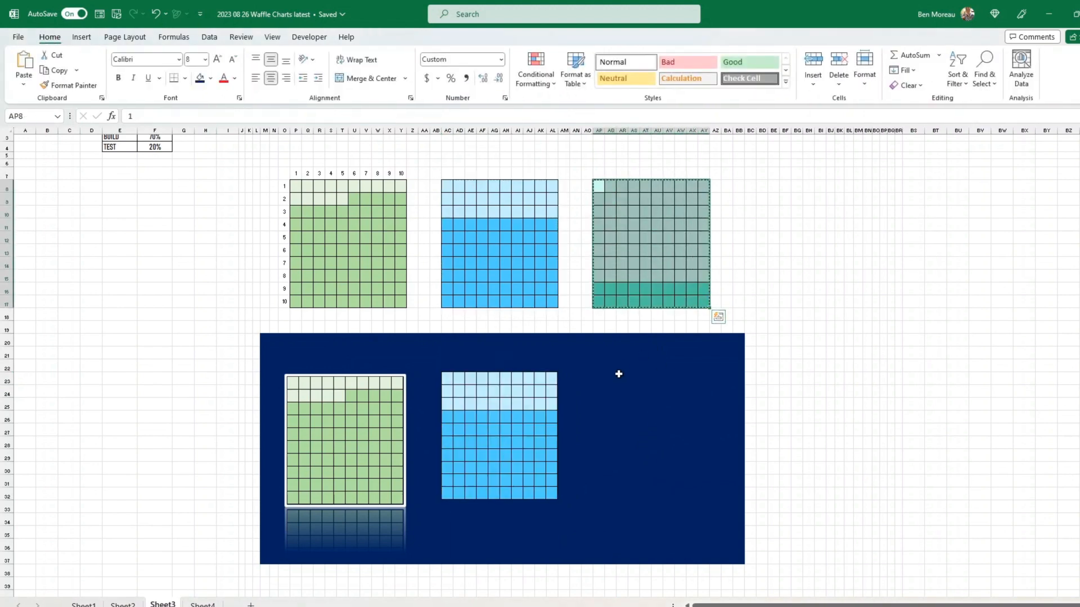
left_click(609, 379)
right_click(610, 378)
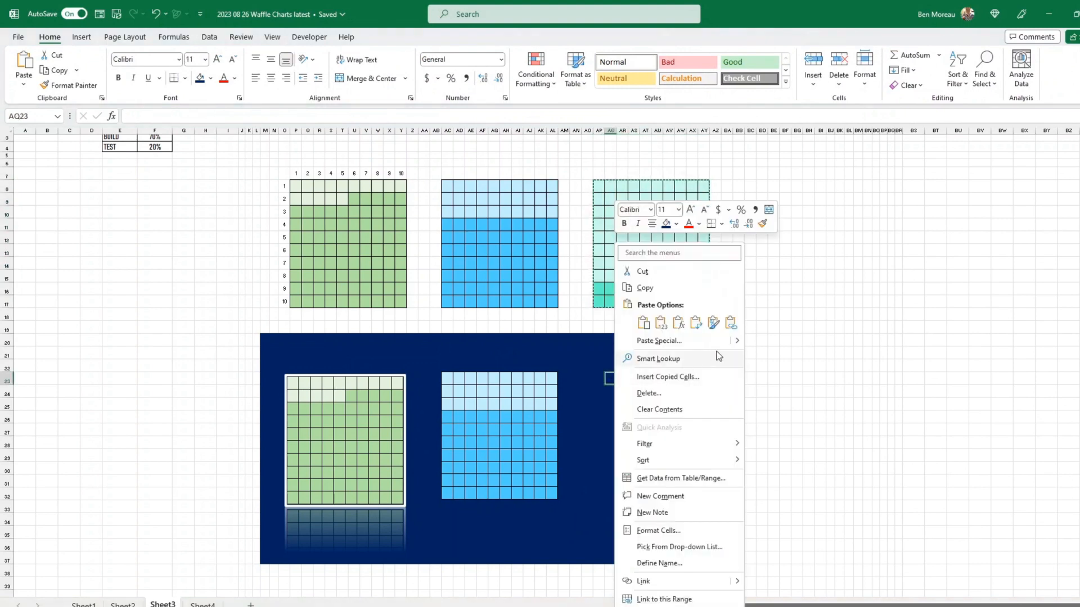
mouse_move(740, 339)
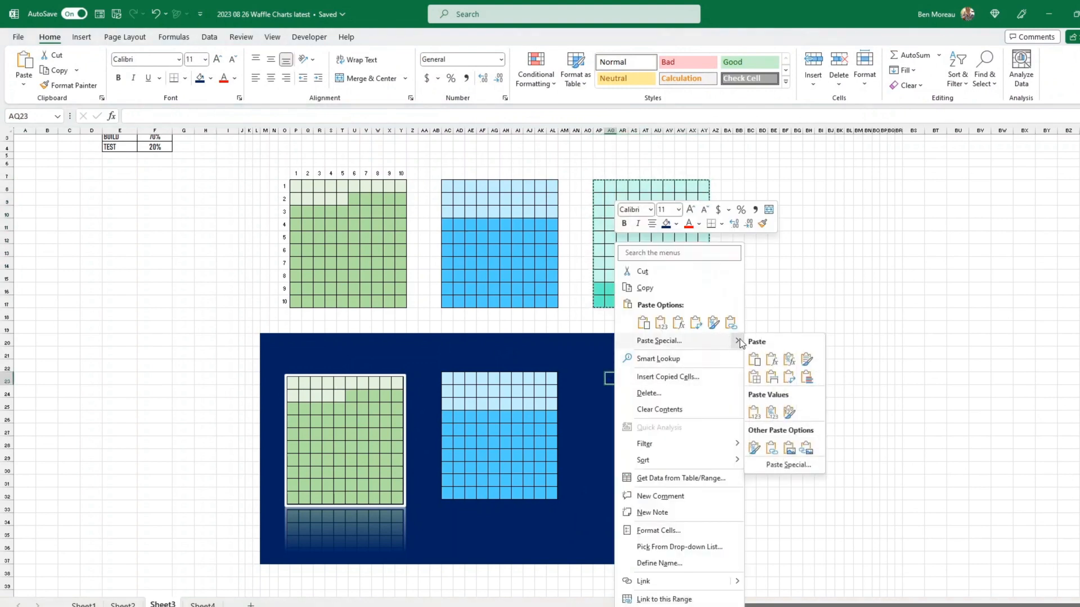
left_click(805, 448)
left_click(848, 419)
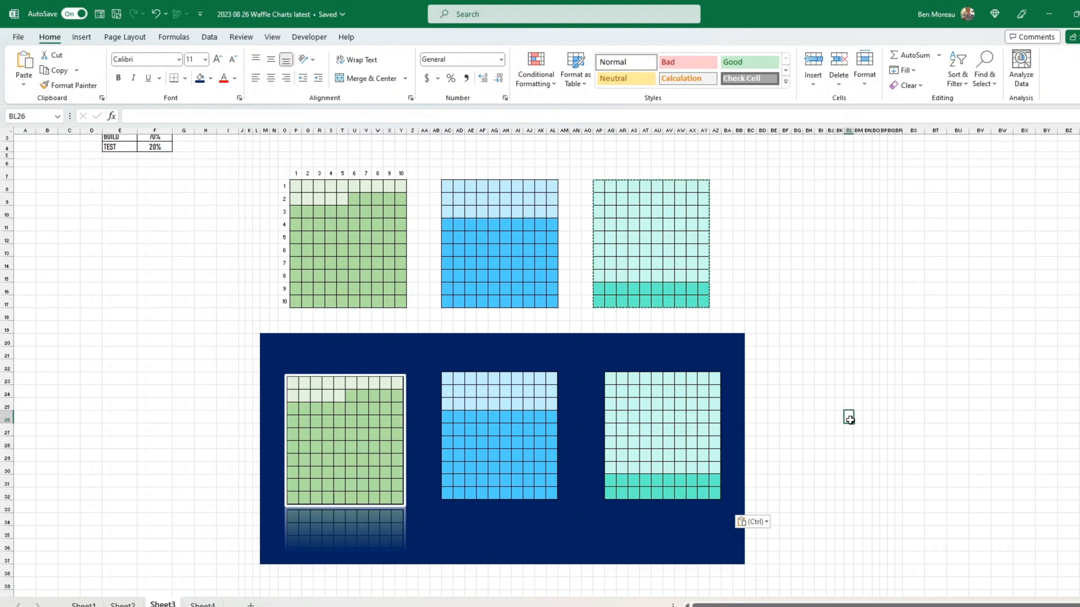
left_click(329, 420)
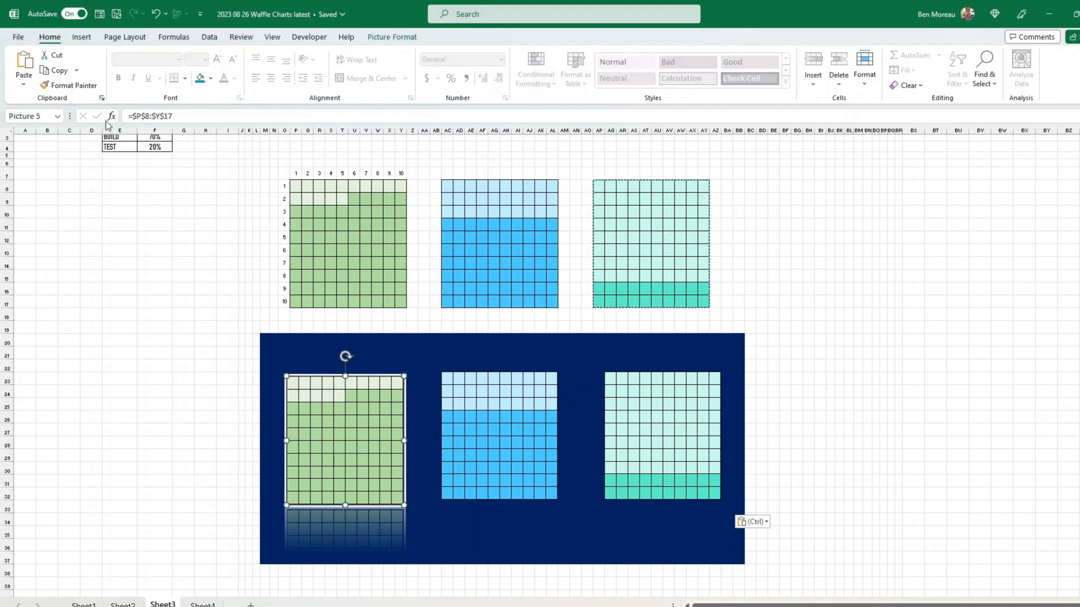
- Copy the green picture's border and reflection to the blue and teal pictures with Format Painter
left_click(85, 89)
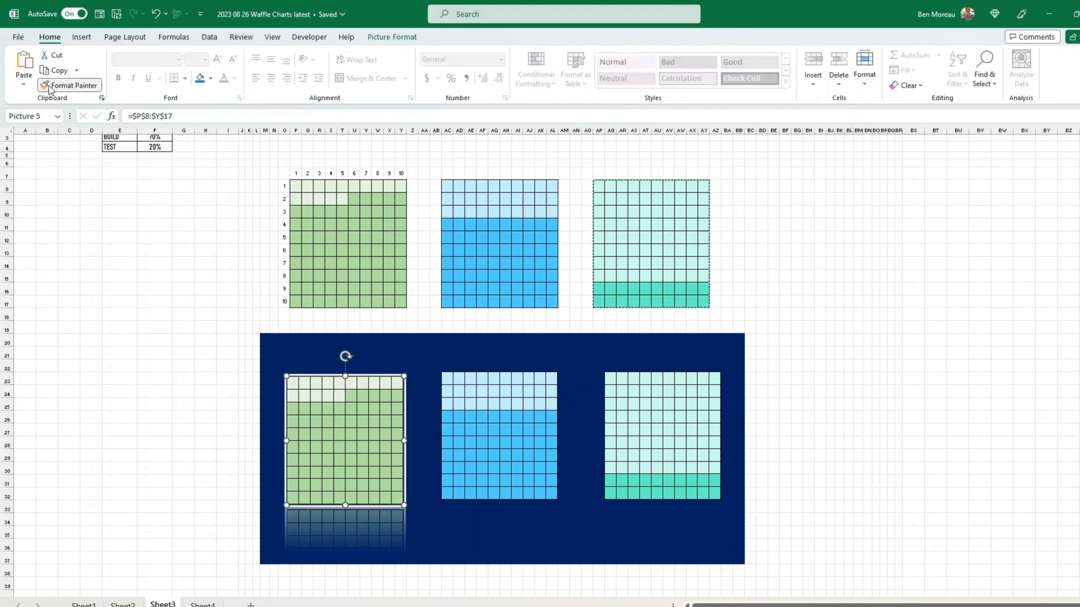
left_click(508, 436)
left_click(520, 466)
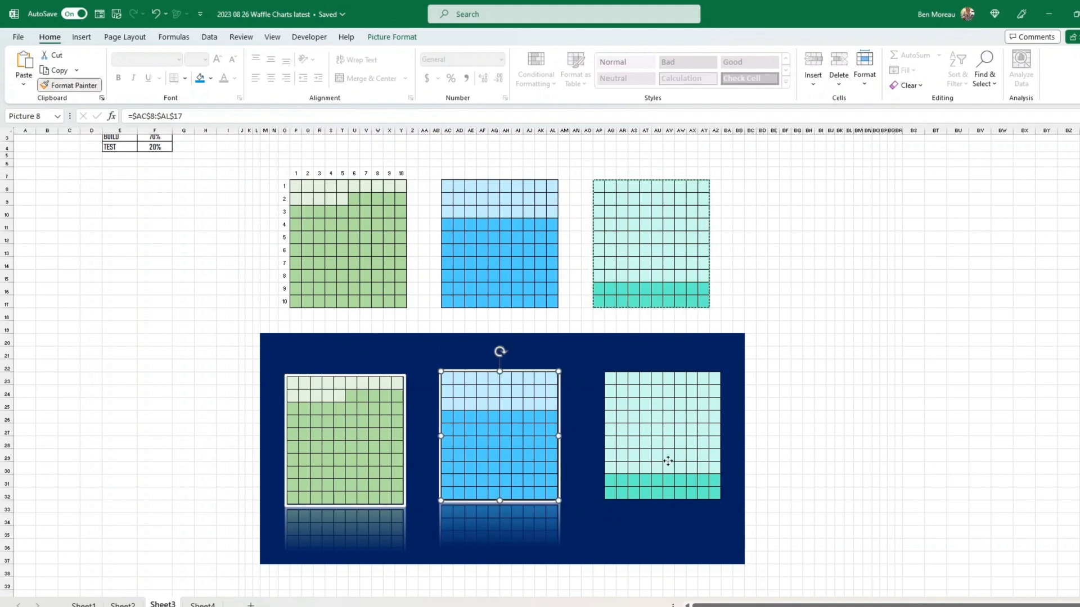
left_click(697, 444)
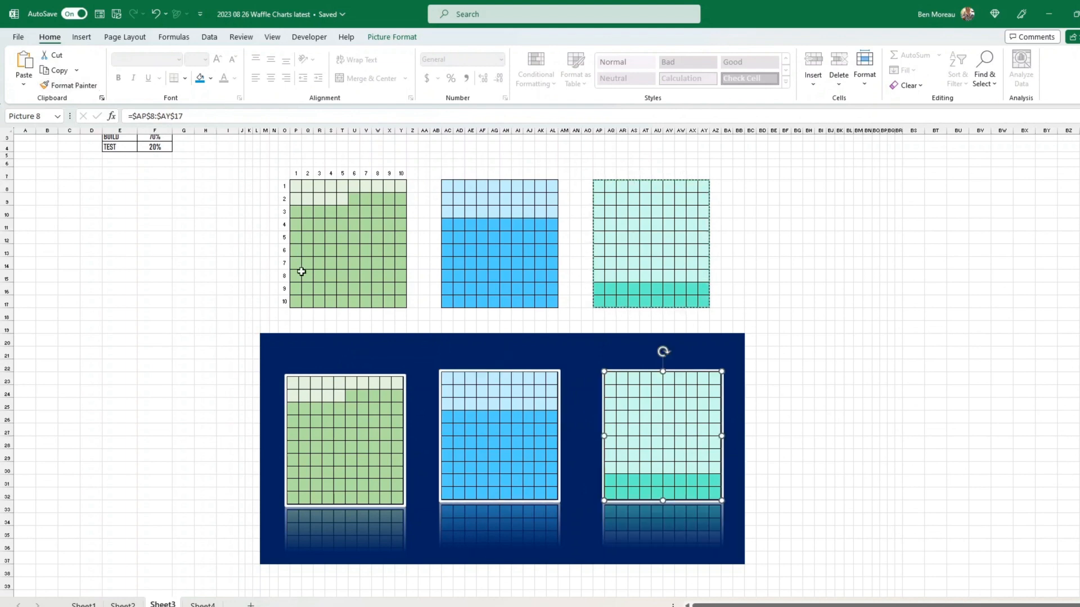
- Align the three waffle pictures along their middles
left_click(335, 400)
left_click(477, 437, "ctrl")
left_click(627, 440, "ctrl")
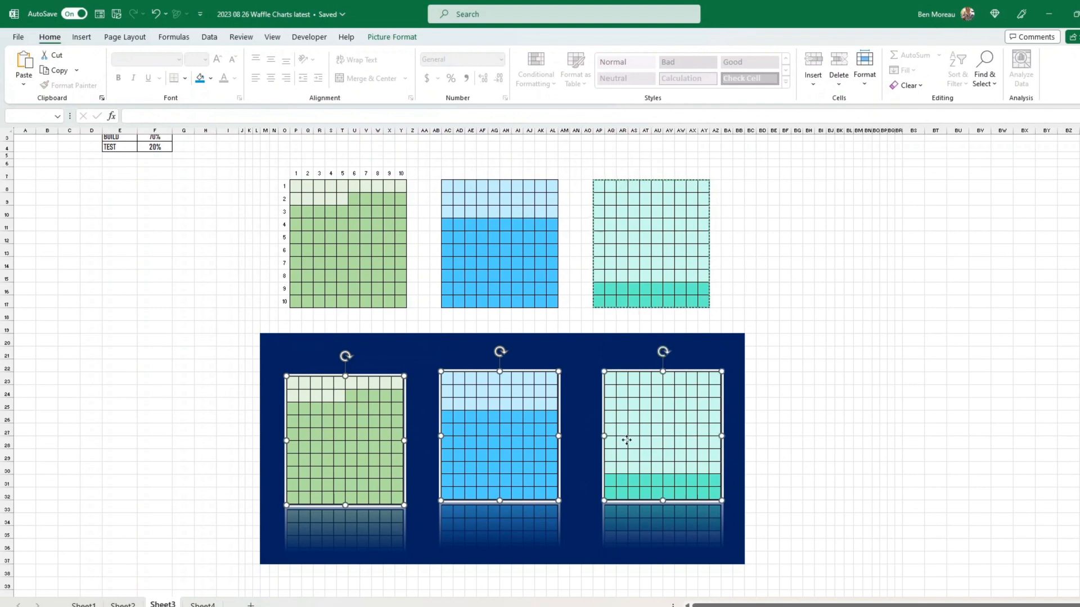
left_click(400, 38)
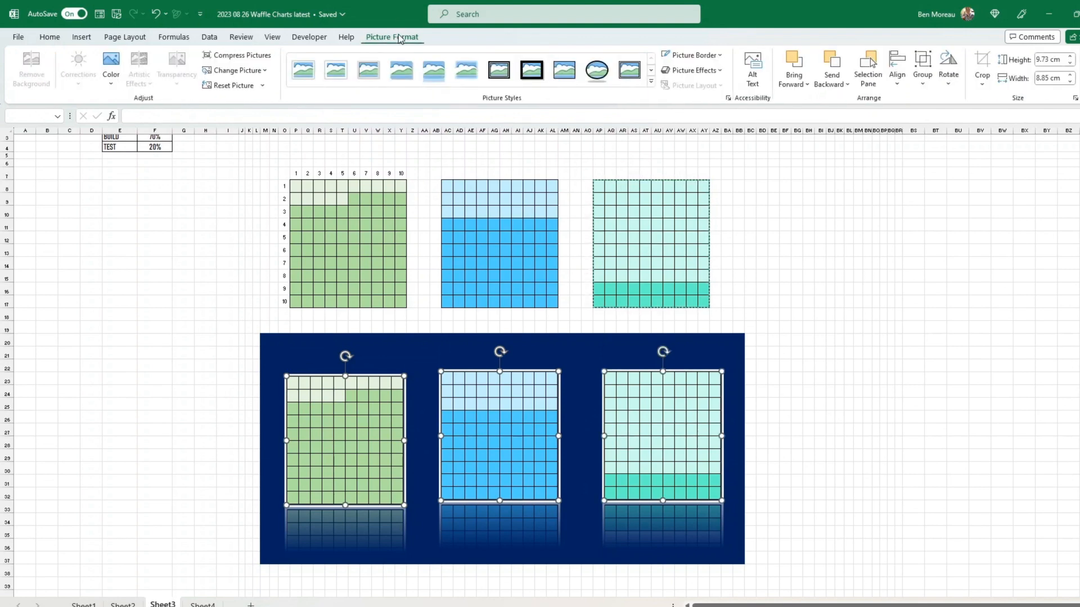
left_click(897, 66)
left_click(916, 169)
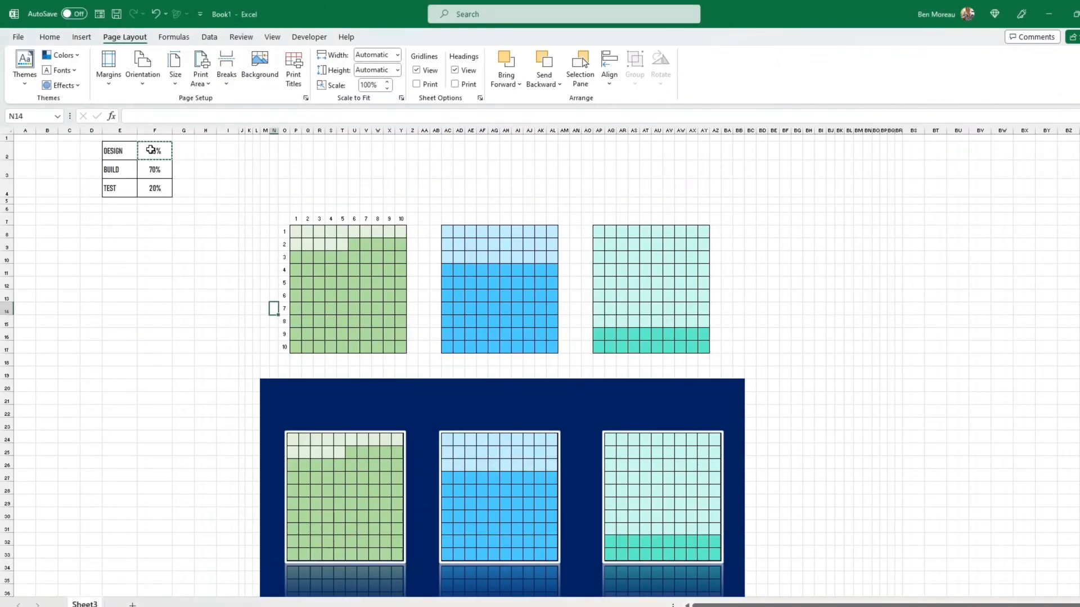
- Make the F2:F4 percentage text 24 pt and white
left_click_drag(155, 158, 155, 188)
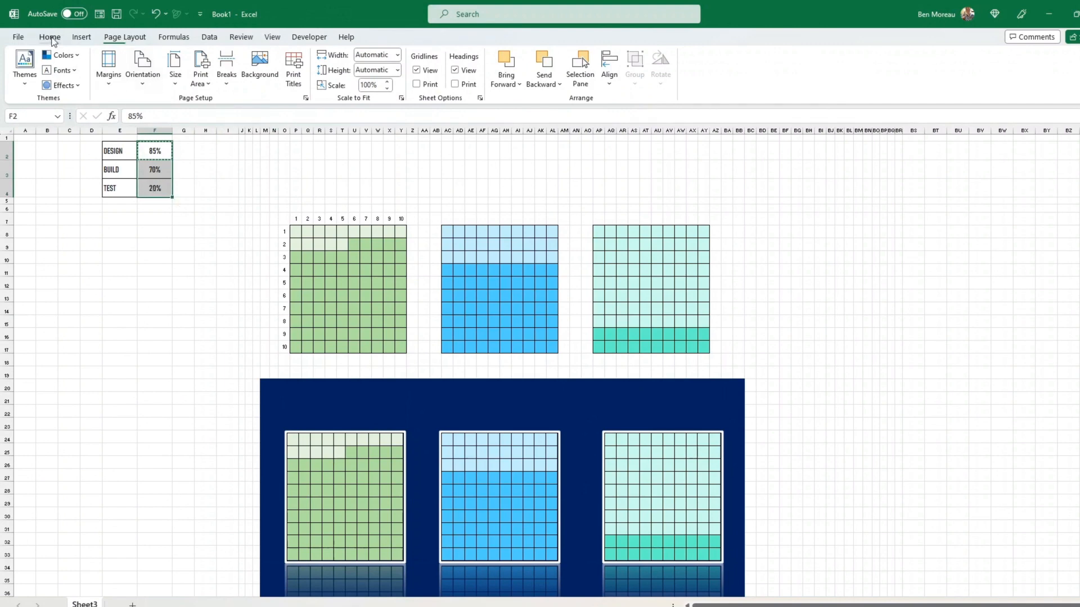
left_click(50, 37)
left_click(218, 63)
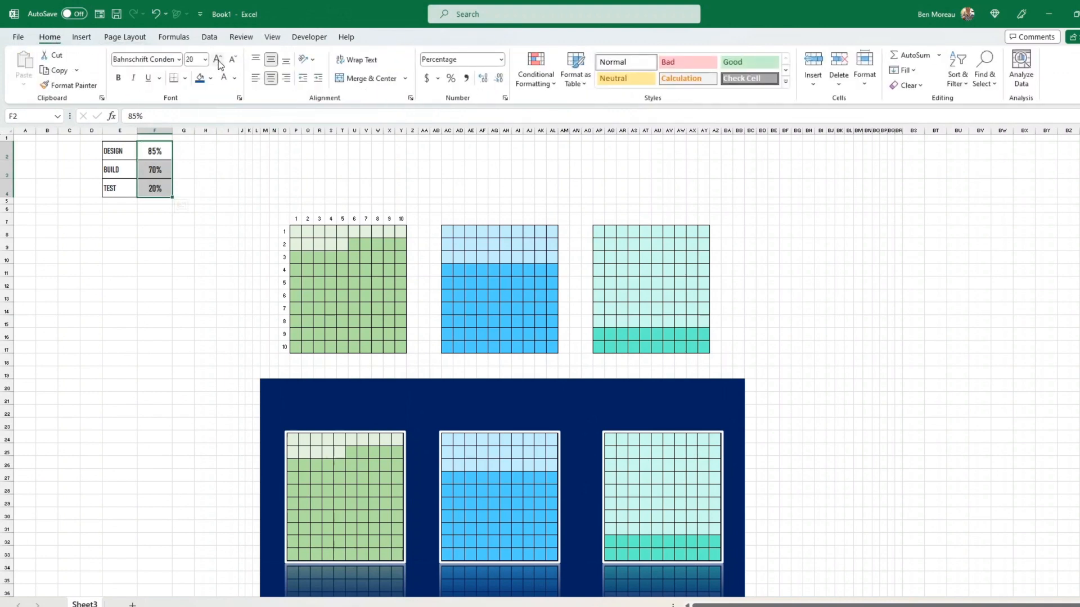
left_click(218, 63)
left_click(218, 63)
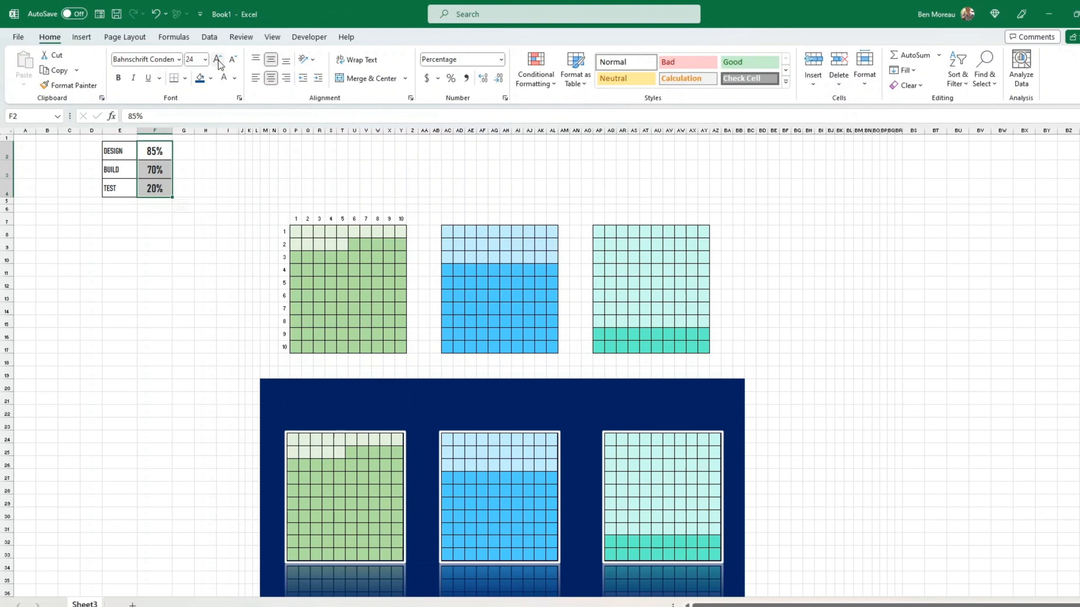
left_click(156, 151)
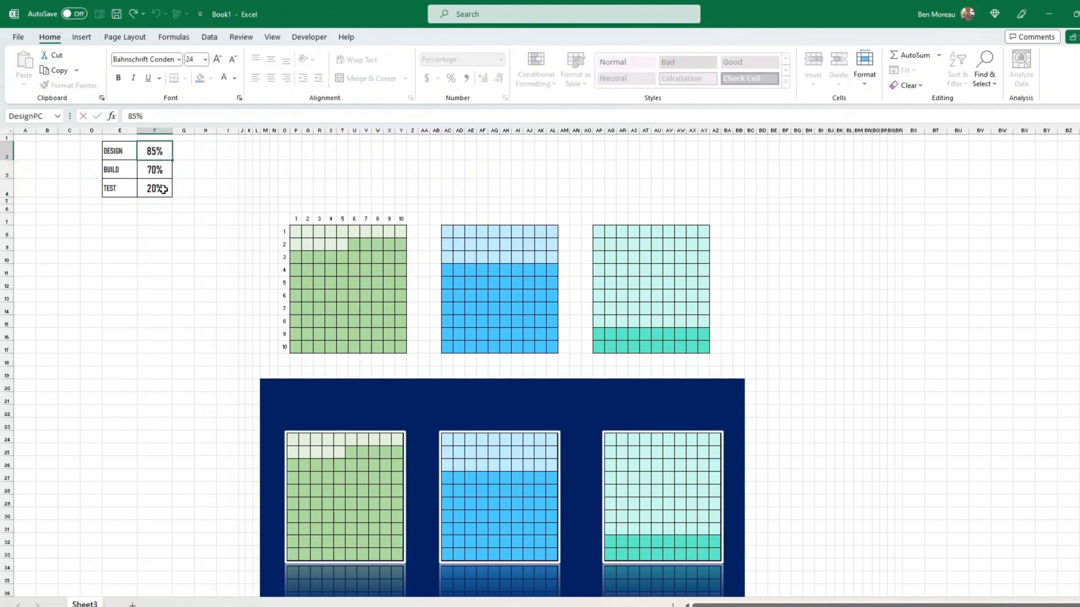
left_click_drag(158, 190, 162, 153)
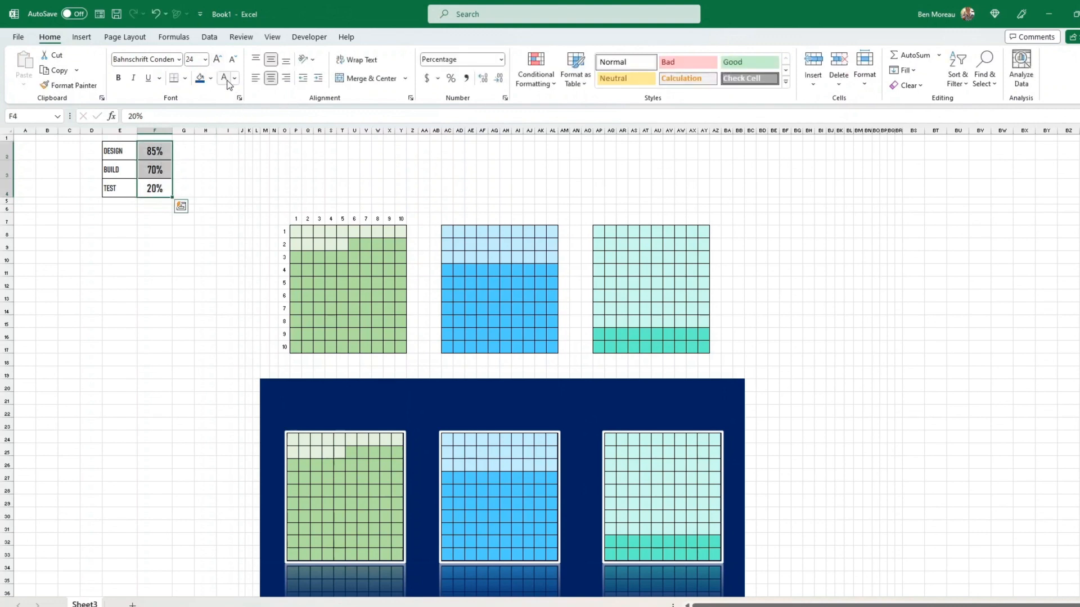
left_click(226, 82)
- Fill F2 green, F3 blue and F4 teal
left_click(170, 147)
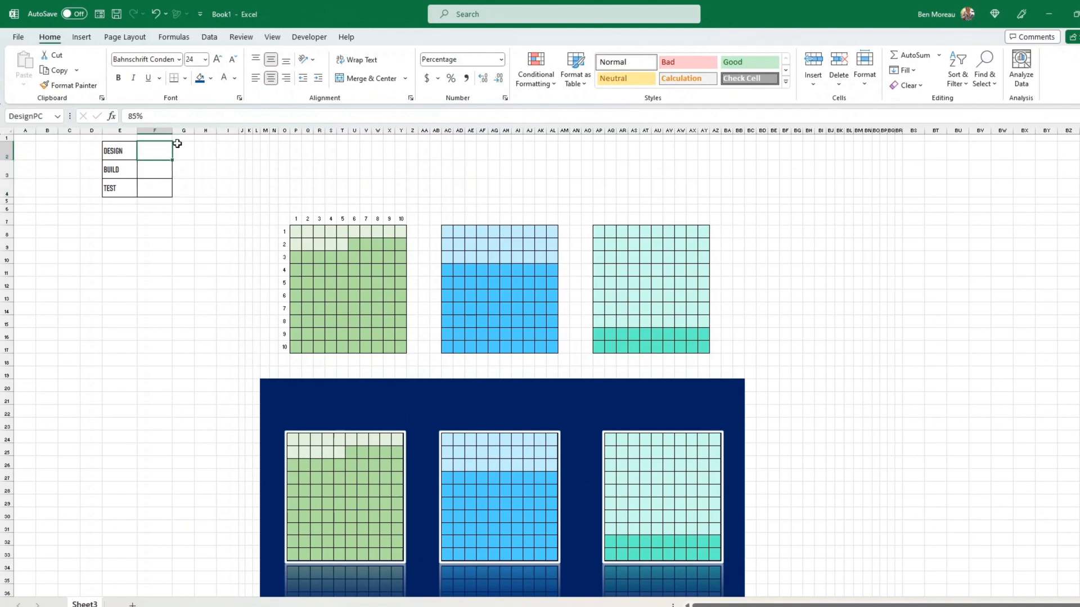
left_click(211, 80)
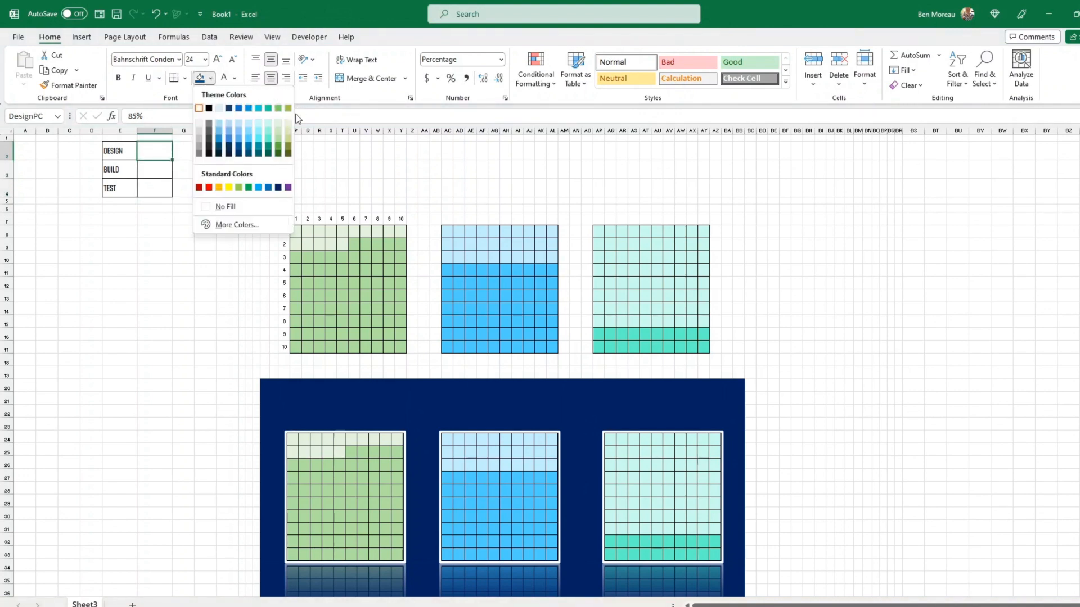
left_click(277, 147)
left_click(155, 169)
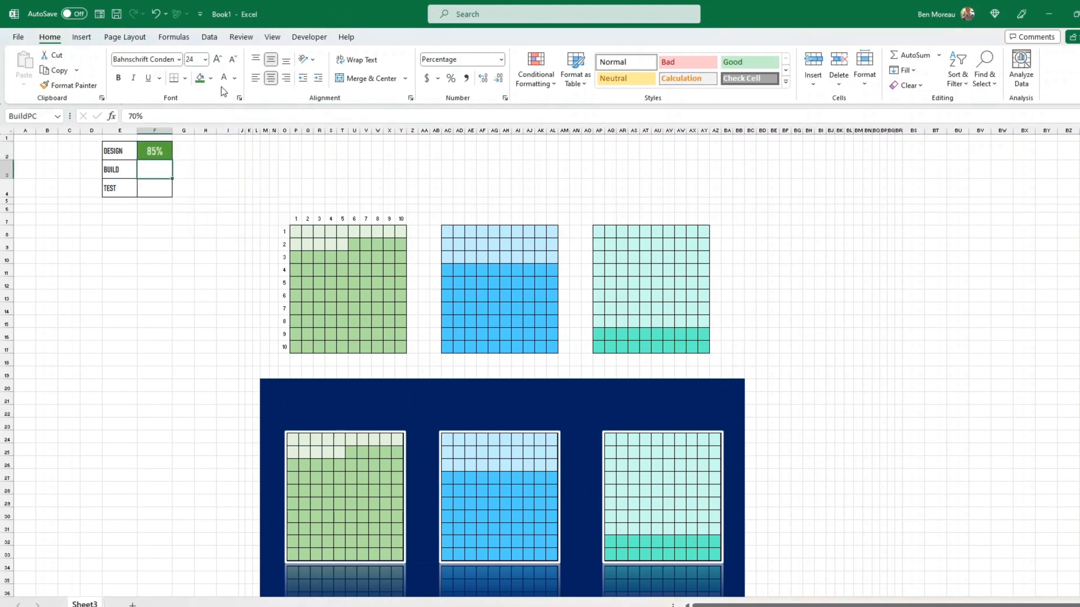
left_click(213, 80)
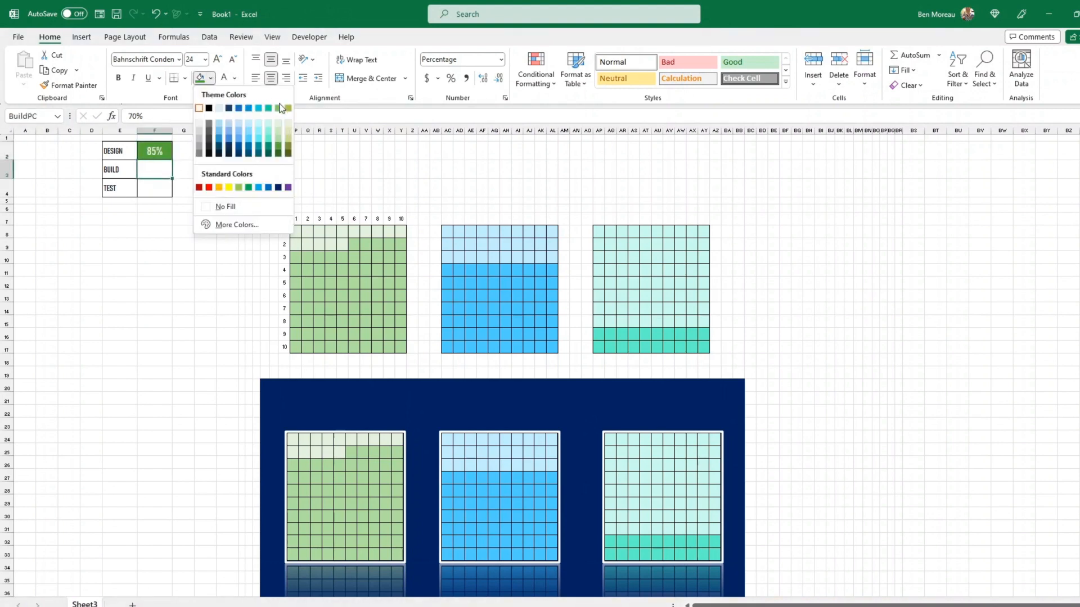
left_click(248, 147)
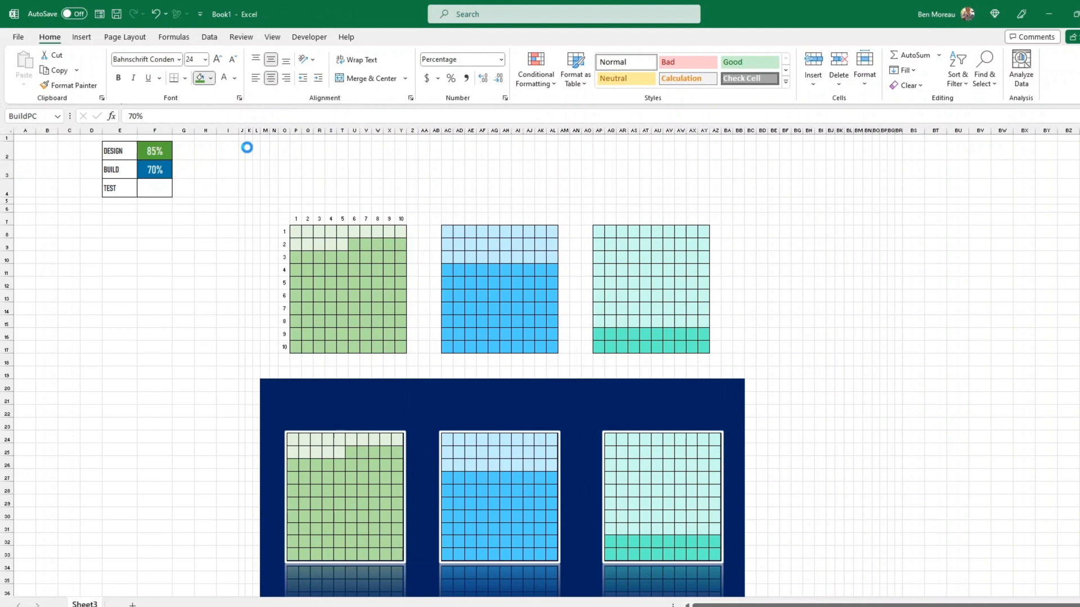
left_click(155, 192)
left_click(213, 79)
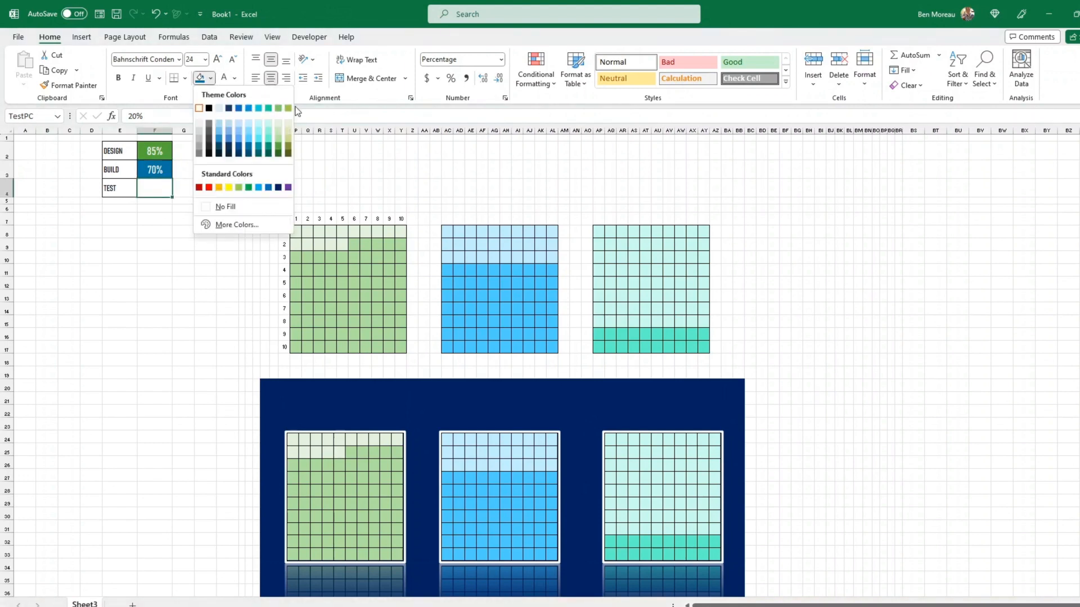
left_click(267, 146)
- Copy the 85% cell F2 for pasting at R3
left_click(163, 151)
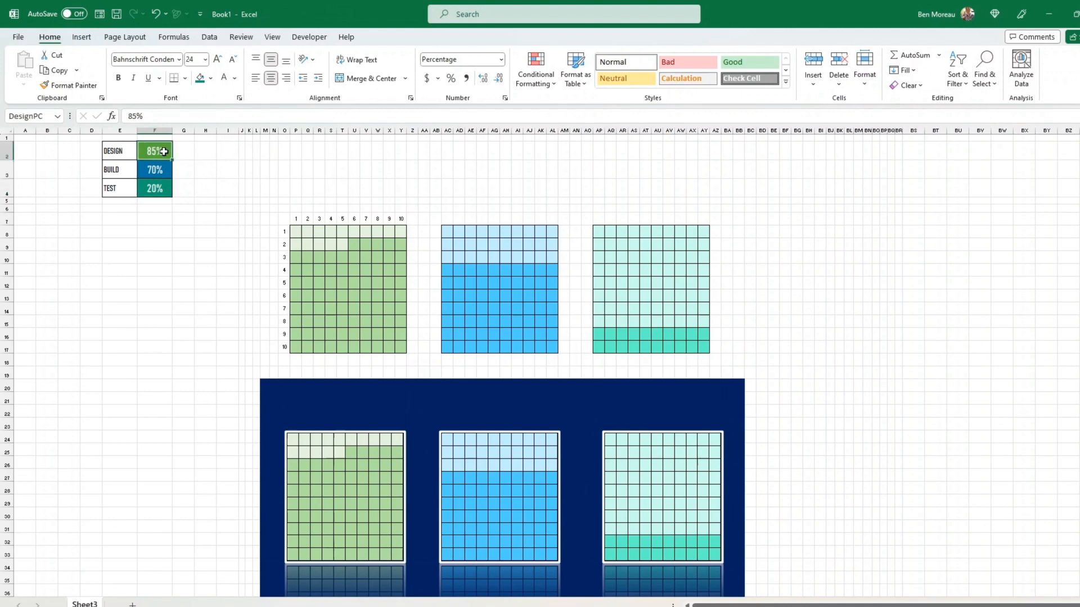
right_click(163, 151)
left_click(270, 193)
right_click(316, 172)
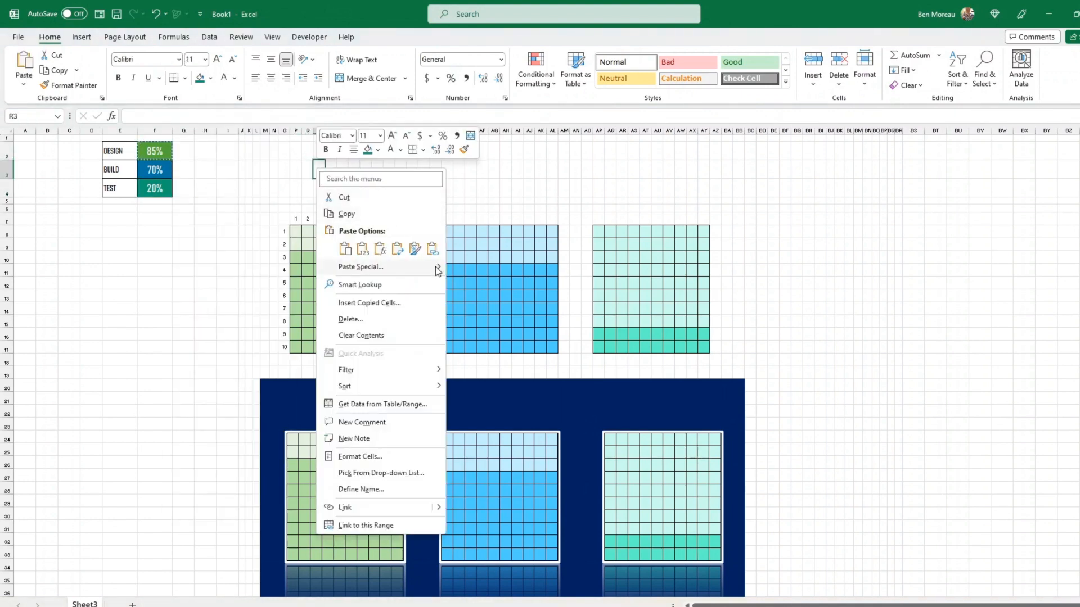
- Place linked 85% and 70% badges on the green and blue tiles, then copy the 20% cell F4
mouse_move(437, 267)
left_click(508, 375)
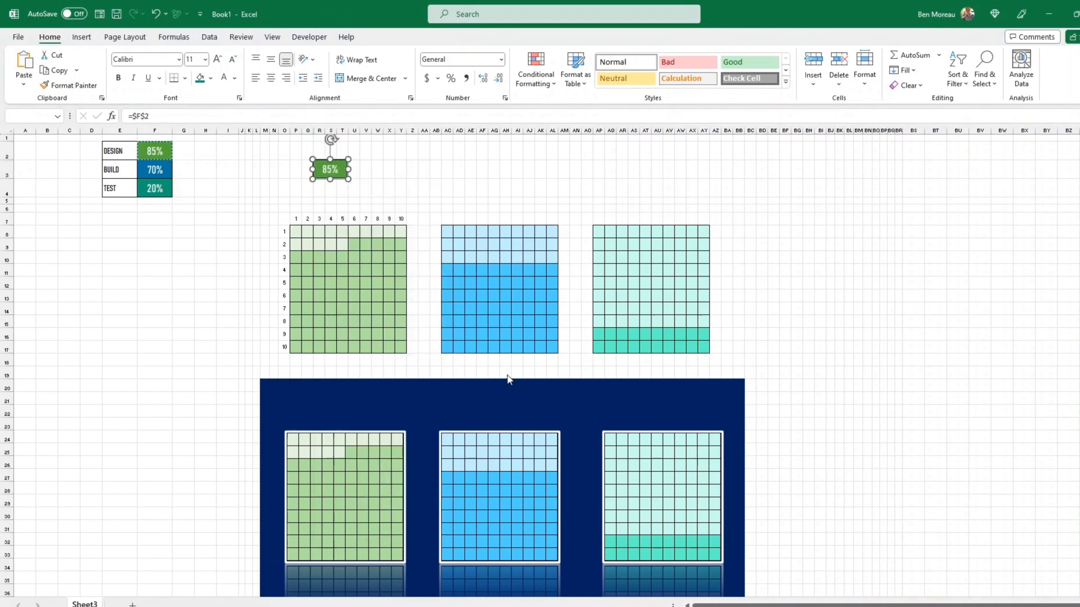
left_click_drag(331, 170, 357, 466)
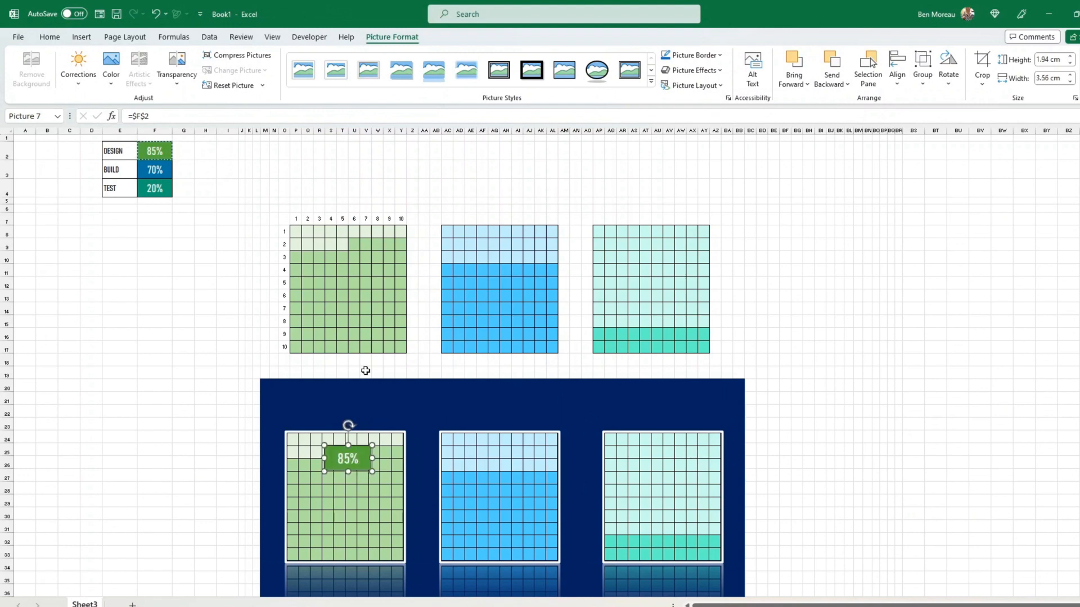
left_click(162, 172)
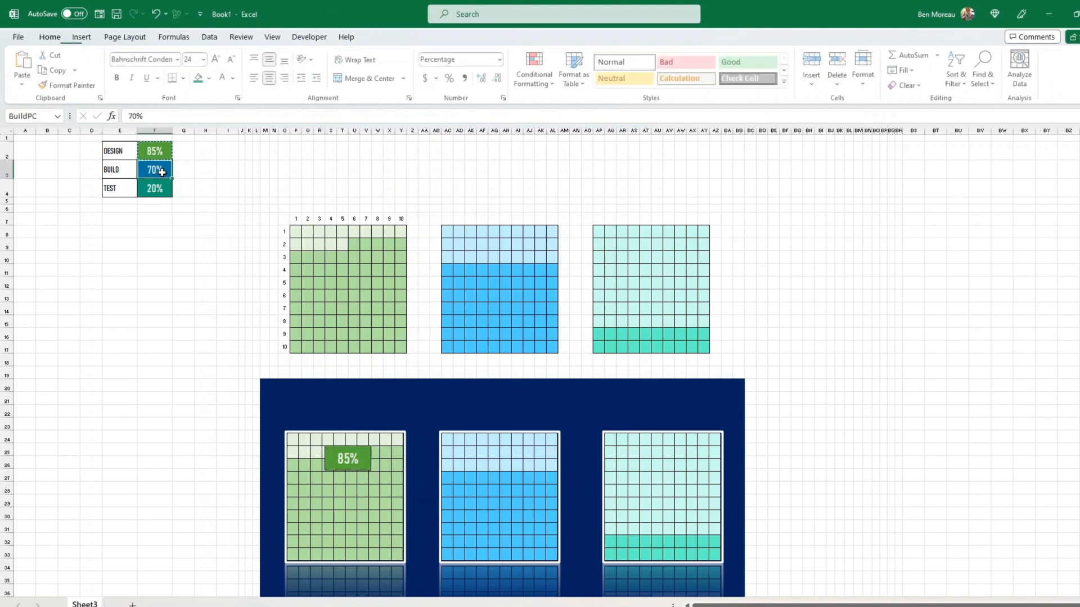
left_click_drag(510, 463, 525, 471)
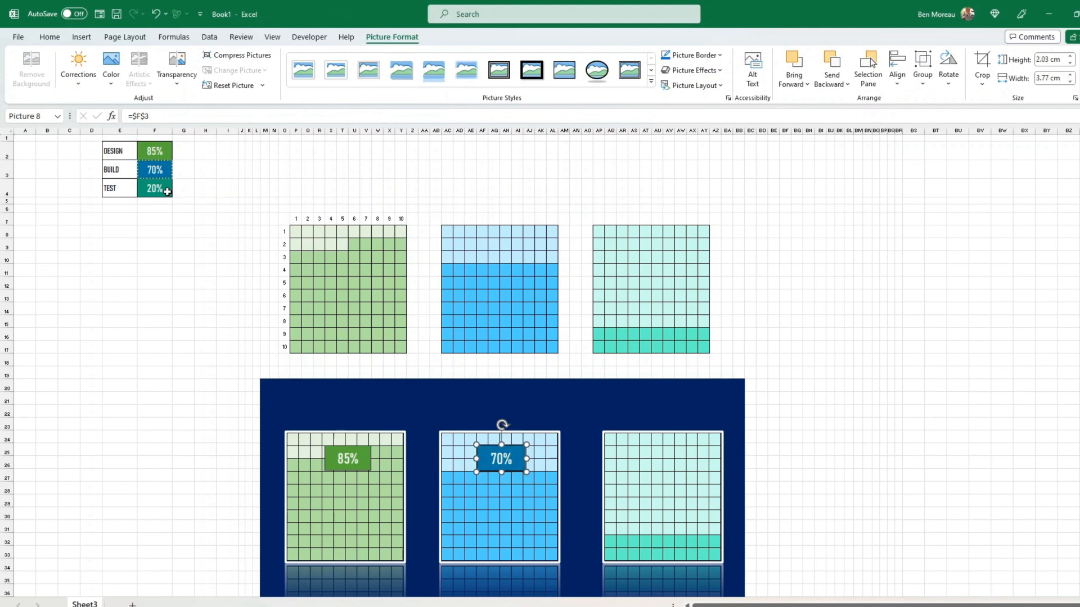
left_click(167, 191)
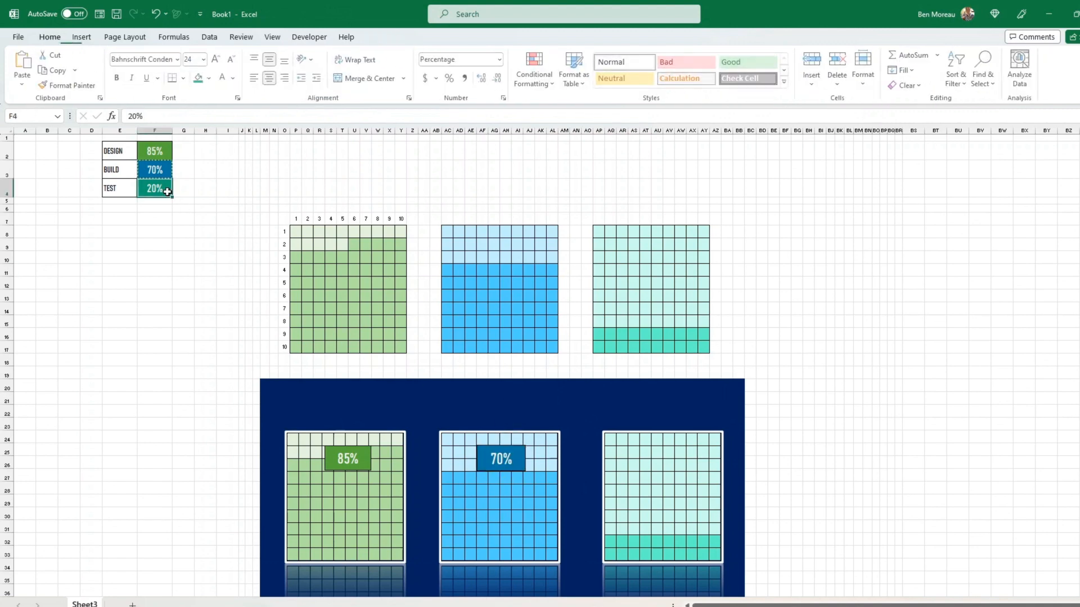
right_click(167, 191)
left_click(200, 238)
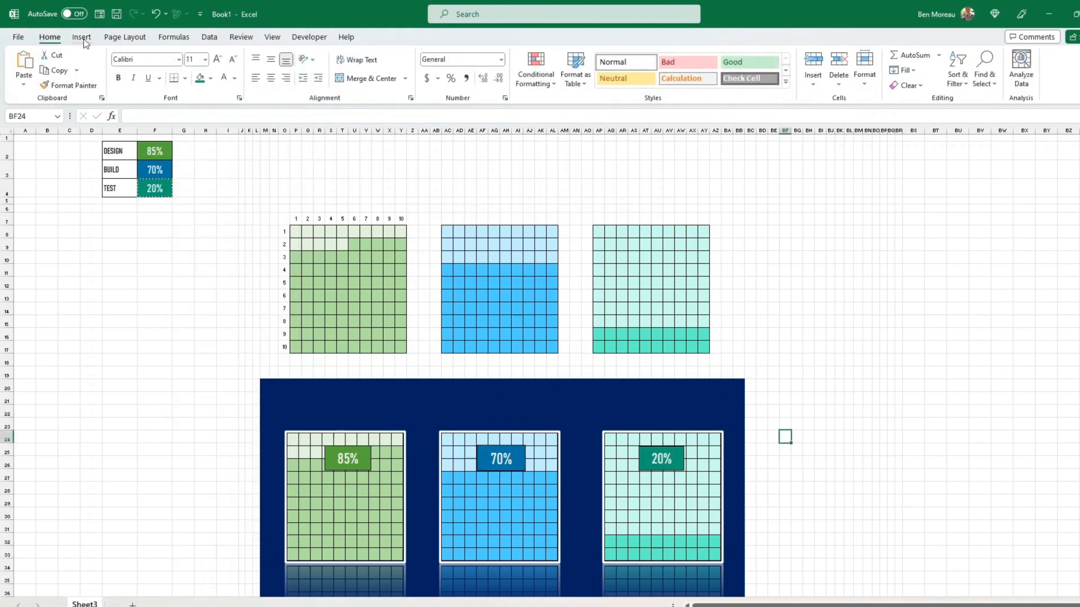
- Draw a text box above the green tile linked to cell E2 so it reads DESIGN
left_click(83, 38)
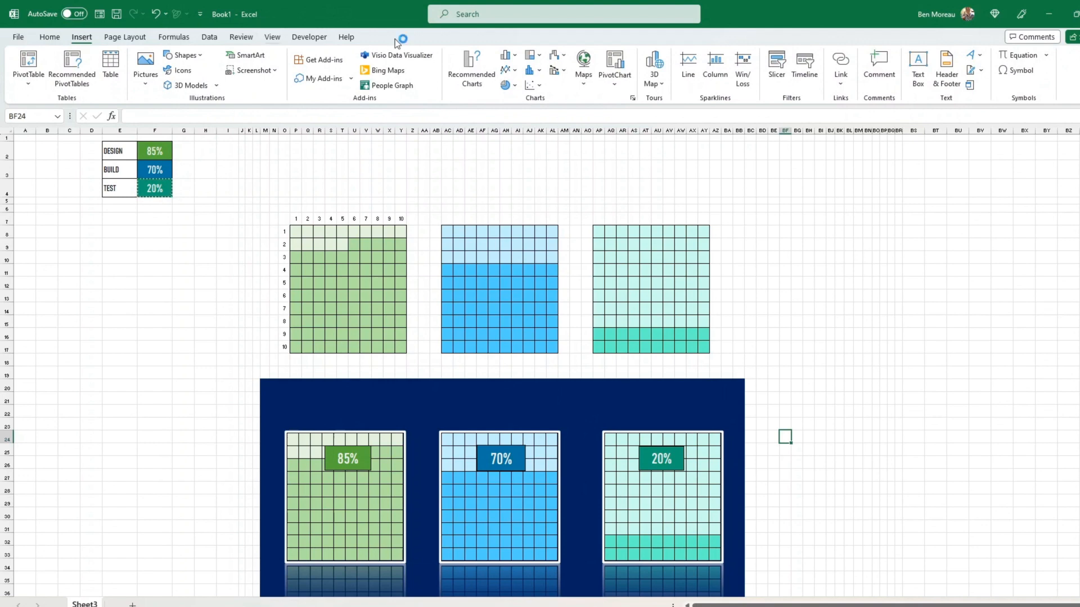
left_click(918, 68)
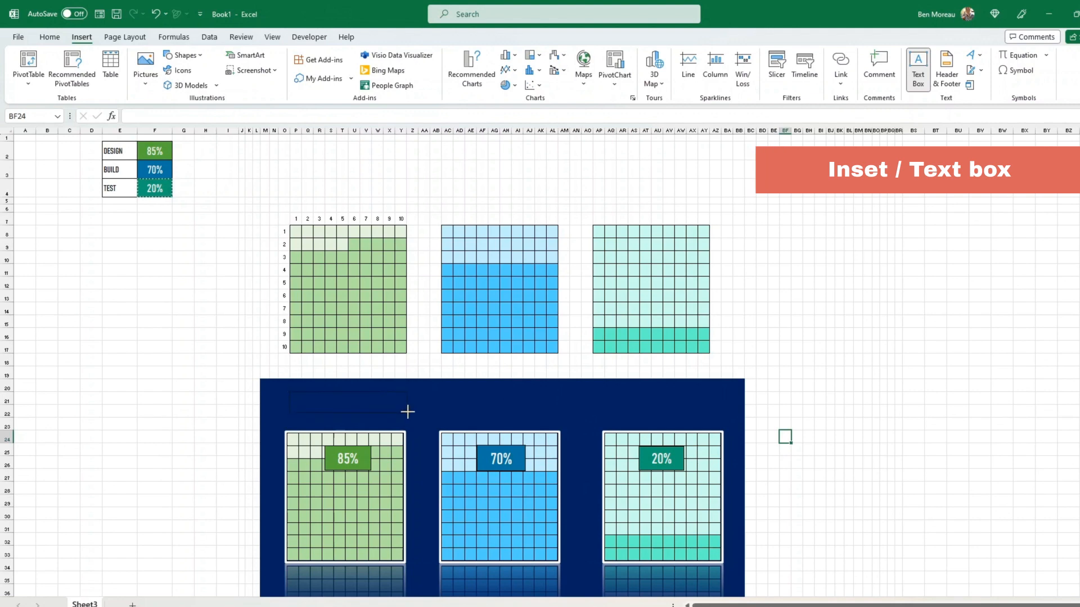
left_click_drag(408, 413, 408, 412)
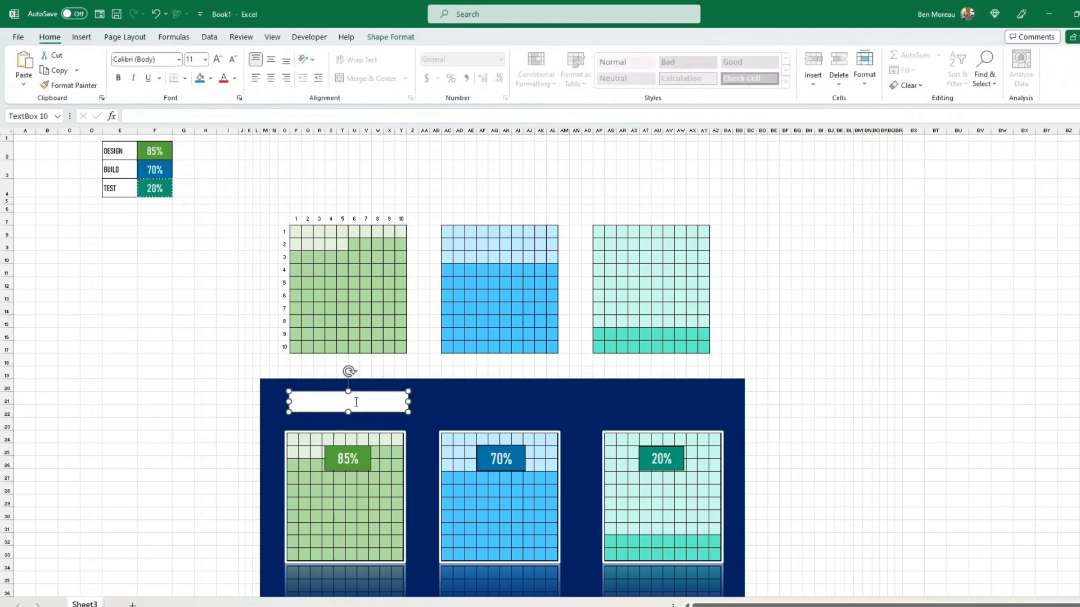
left_click(150, 117)
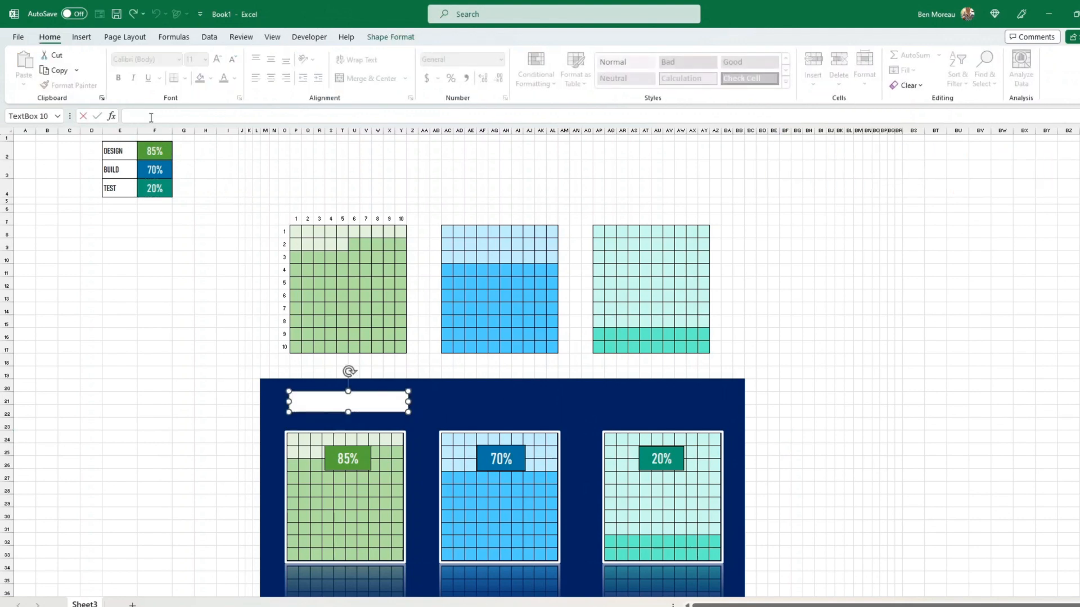
type("=")
left_click(127, 157)
key("Return")
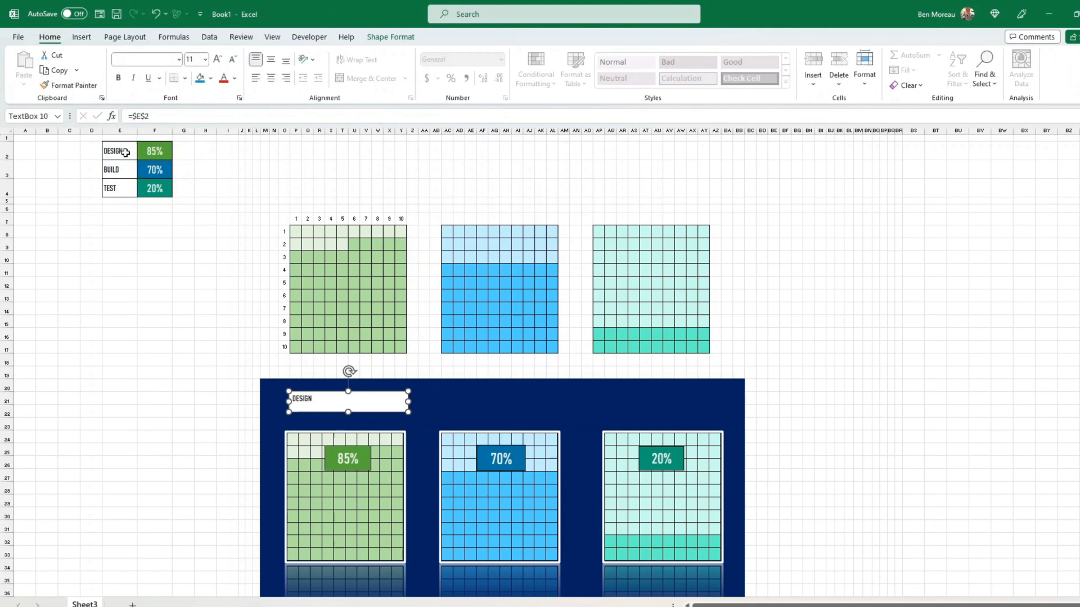
- Style the DESIGN box with light green fill, 28 pt centred white text, and make it taller
left_click(212, 79)
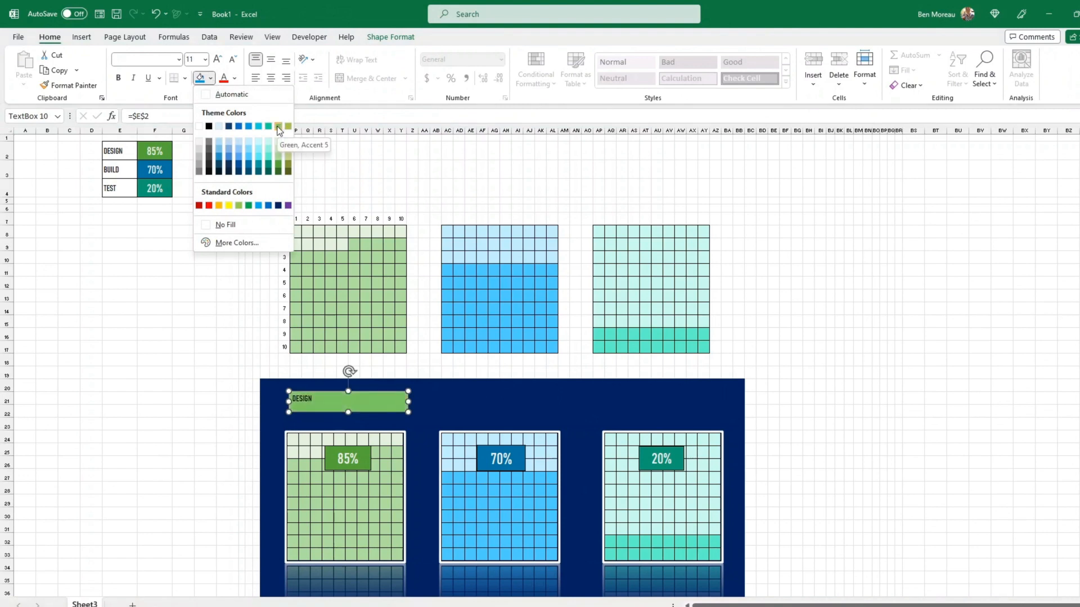
left_click(279, 159)
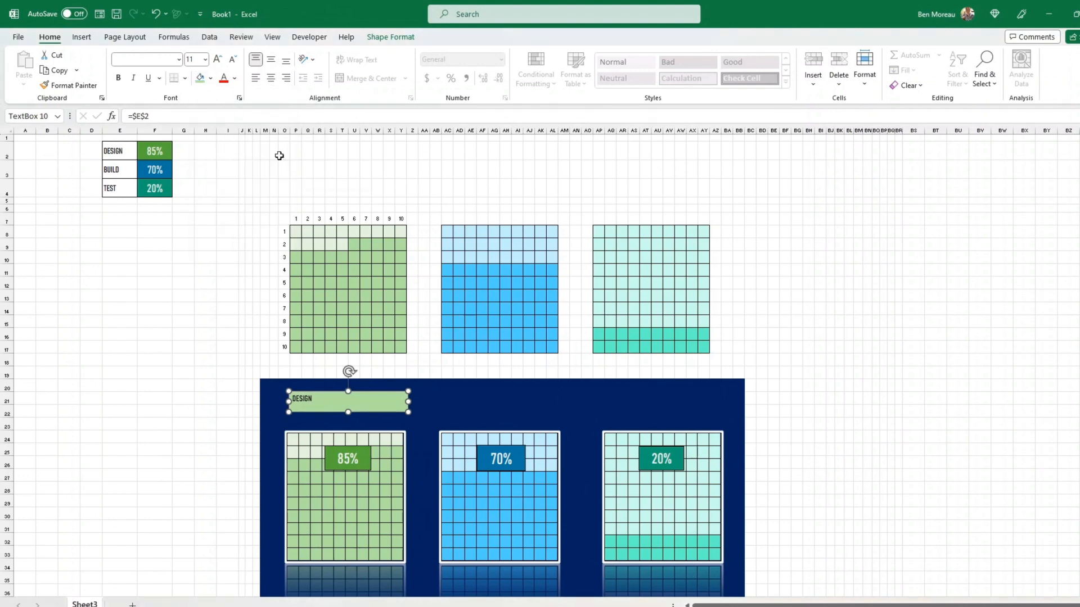
left_click(218, 59)
left_click(218, 59)
left_click(218, 59)
left_click(218, 59)
left_click(271, 79)
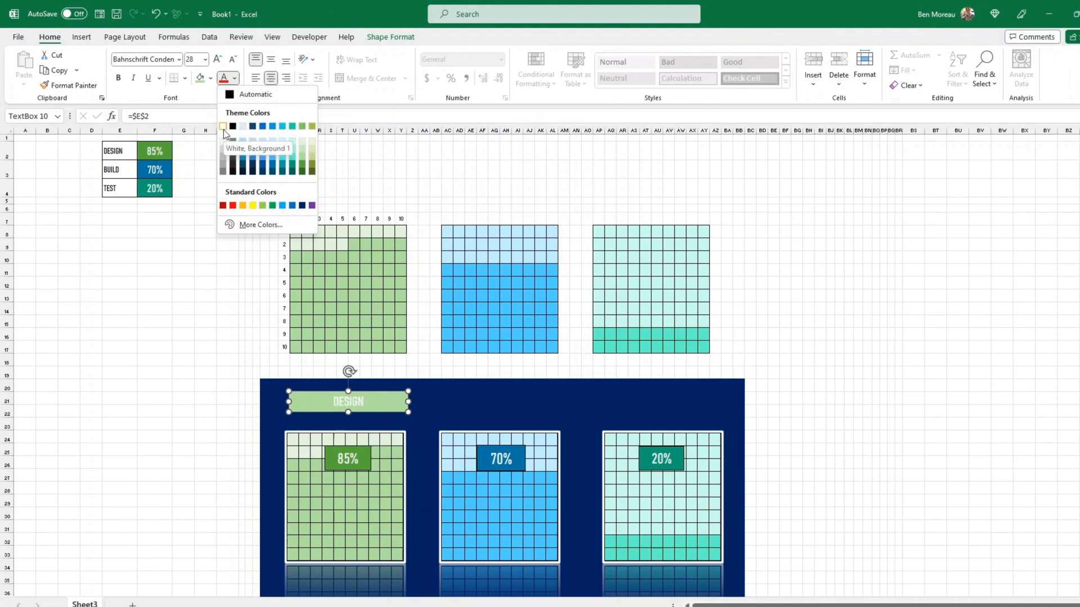
left_click(223, 129)
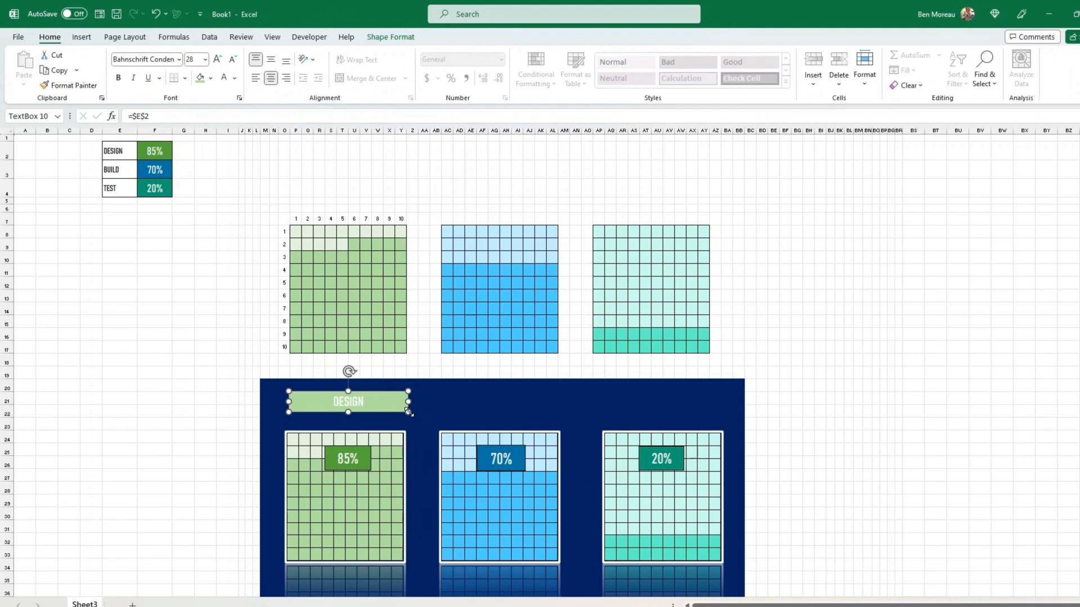
left_click_drag(409, 413, 409, 419)
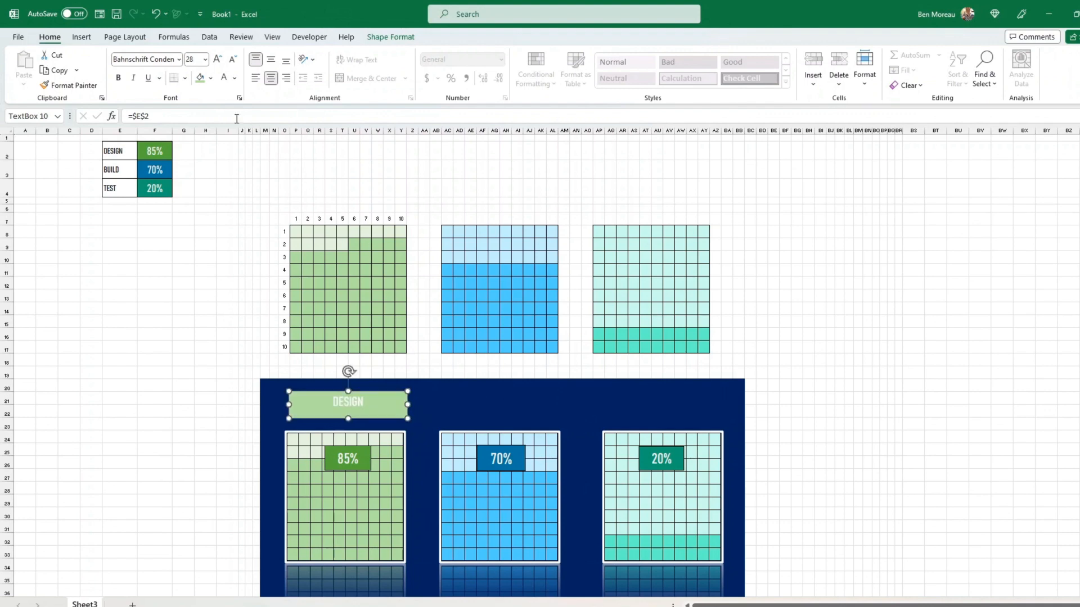
- Enlarge the DESIGN header text to 40 pt
left_click(216, 61)
left_click(216, 60)
left_click(216, 60)
left_click(223, 279)
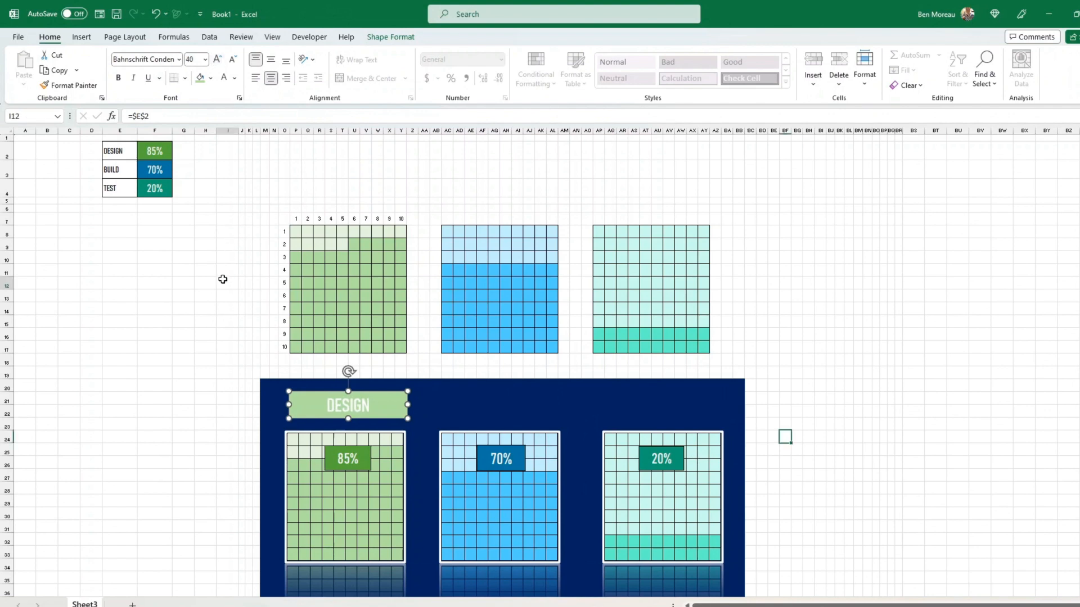
- Duplicate the header above the blue waffle and colour the headers blue and green
left_click(360, 417)
key("ctrl+d")
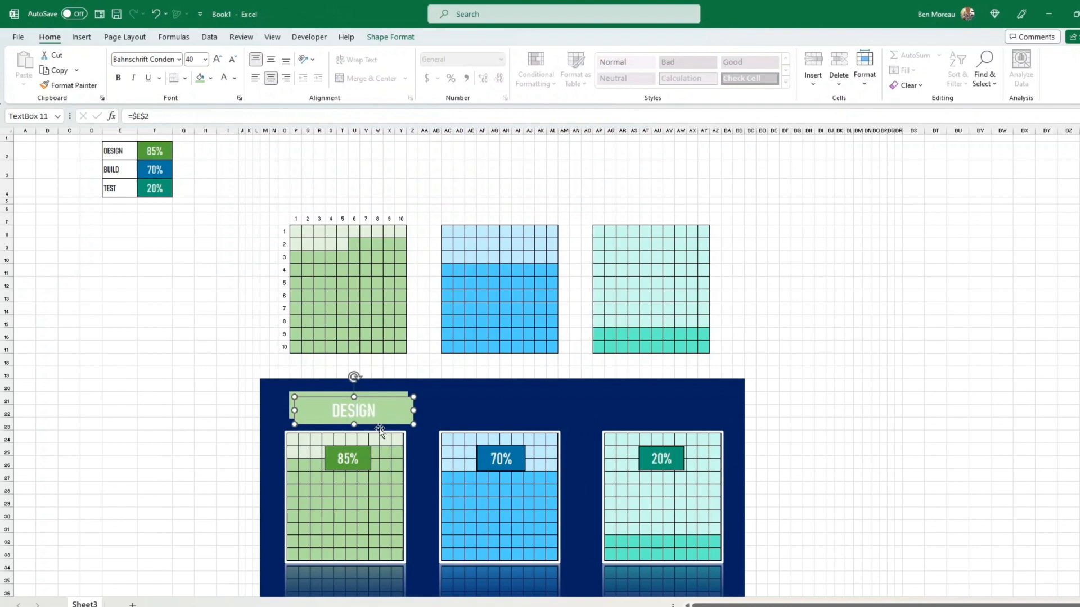
left_click_drag(381, 424, 525, 418)
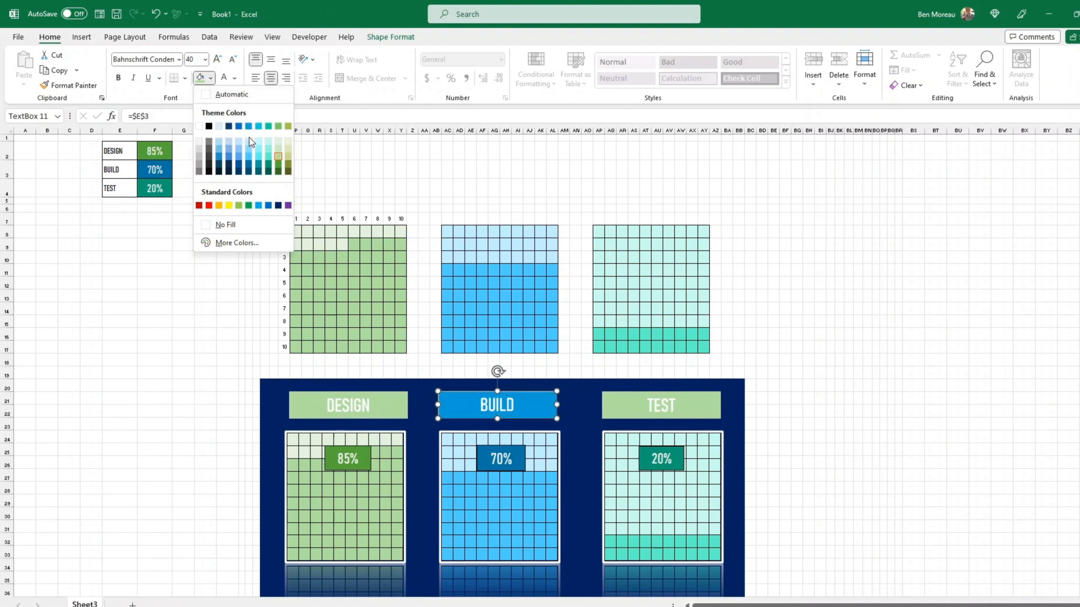
left_click(249, 157)
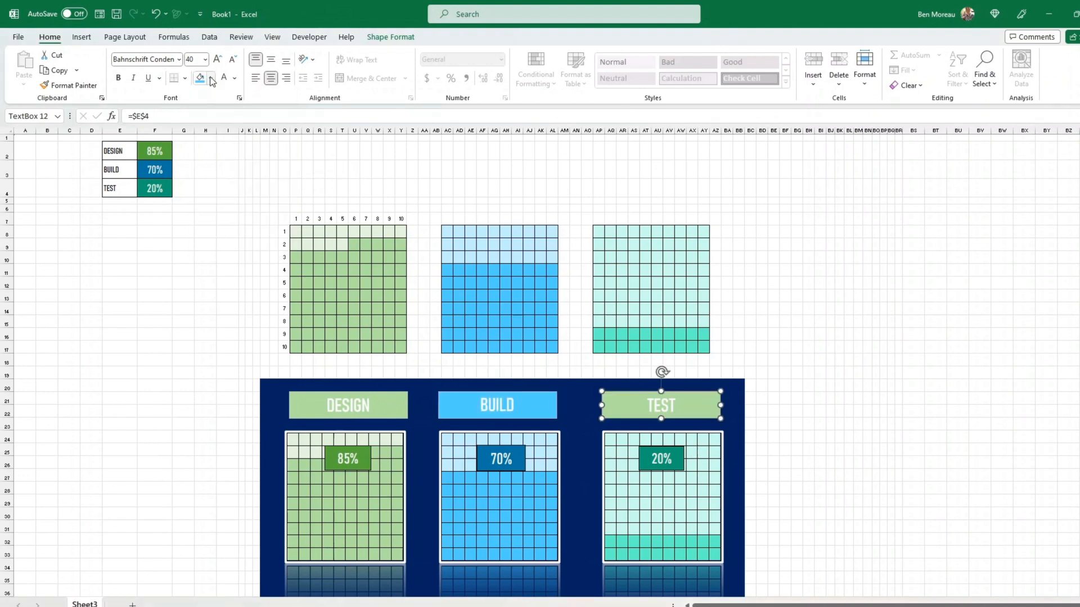
left_click(210, 78)
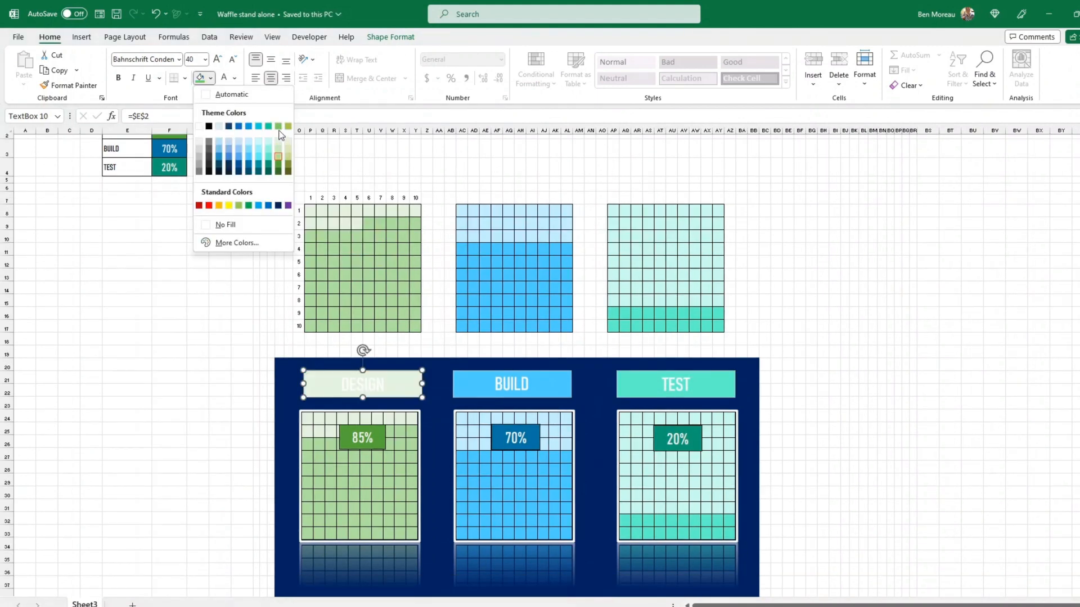
left_click(279, 127)
left_click(753, 313)
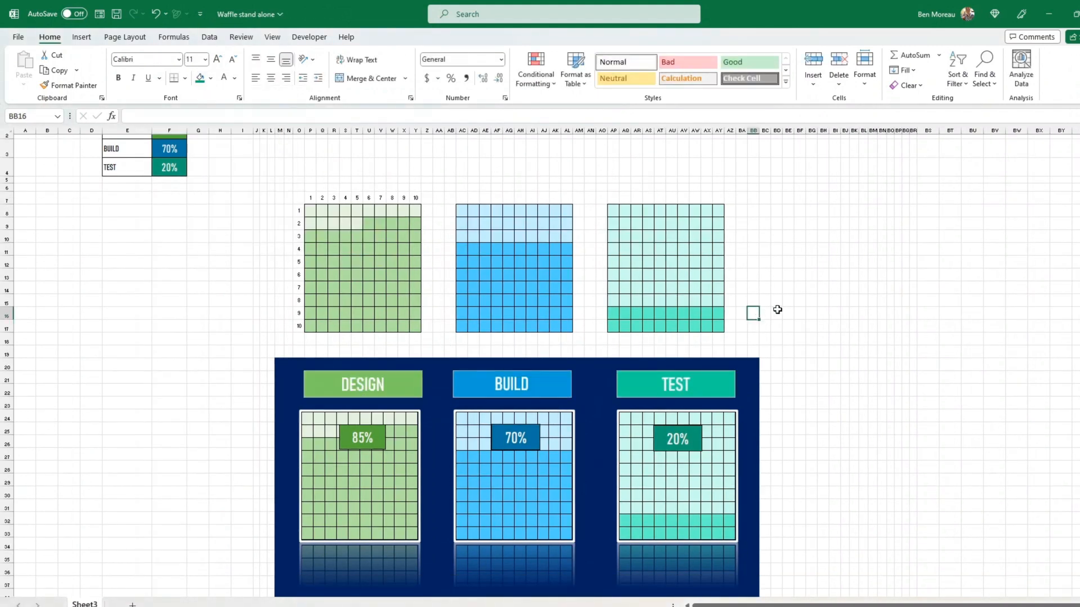
scroll(777, 309, "down", 1)
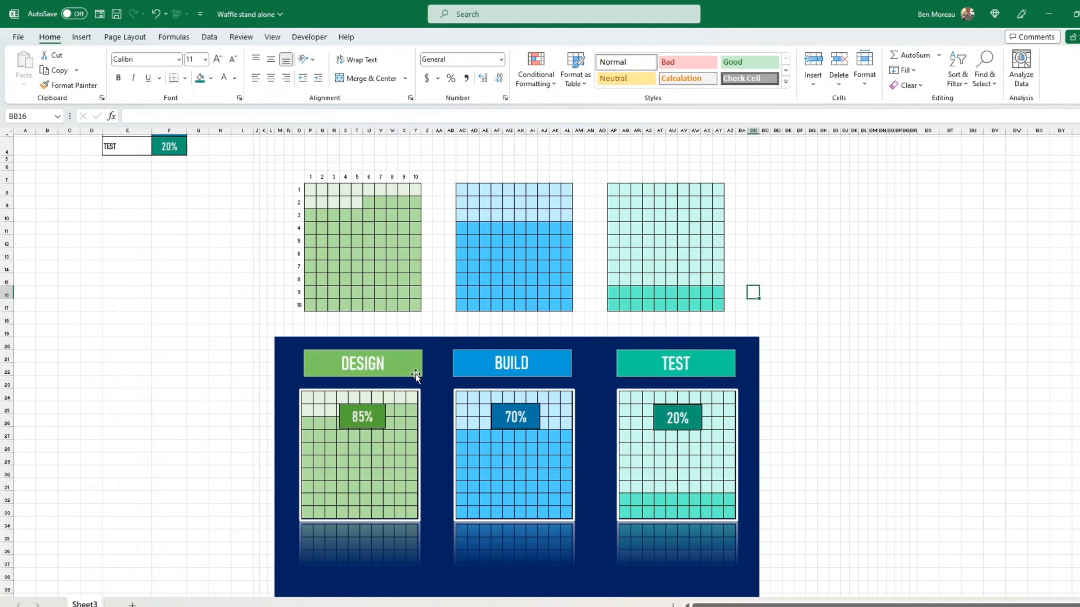
left_click(416, 375)
left_click(376, 38)
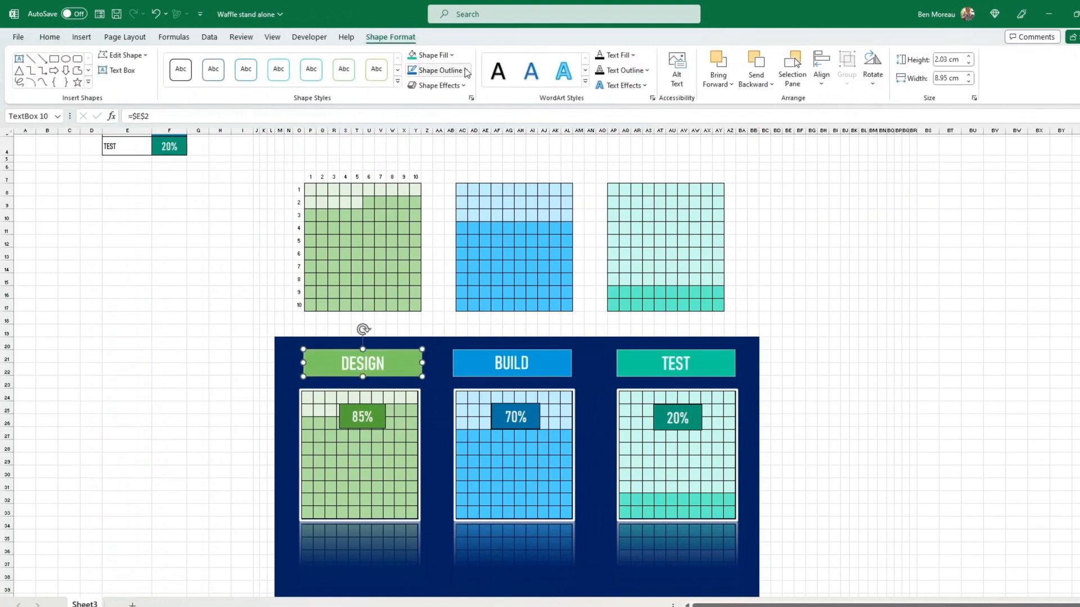
- Give the DESIGN header box a lighter outline colour at 2¼ pt weight
left_click(466, 72)
left_click(413, 125)
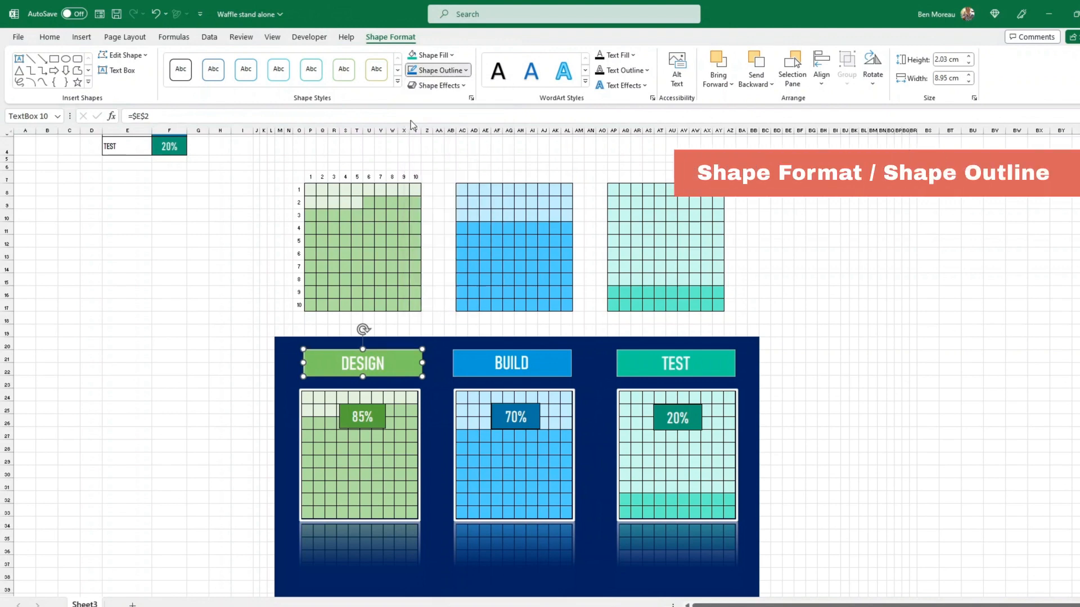
left_click(456, 71)
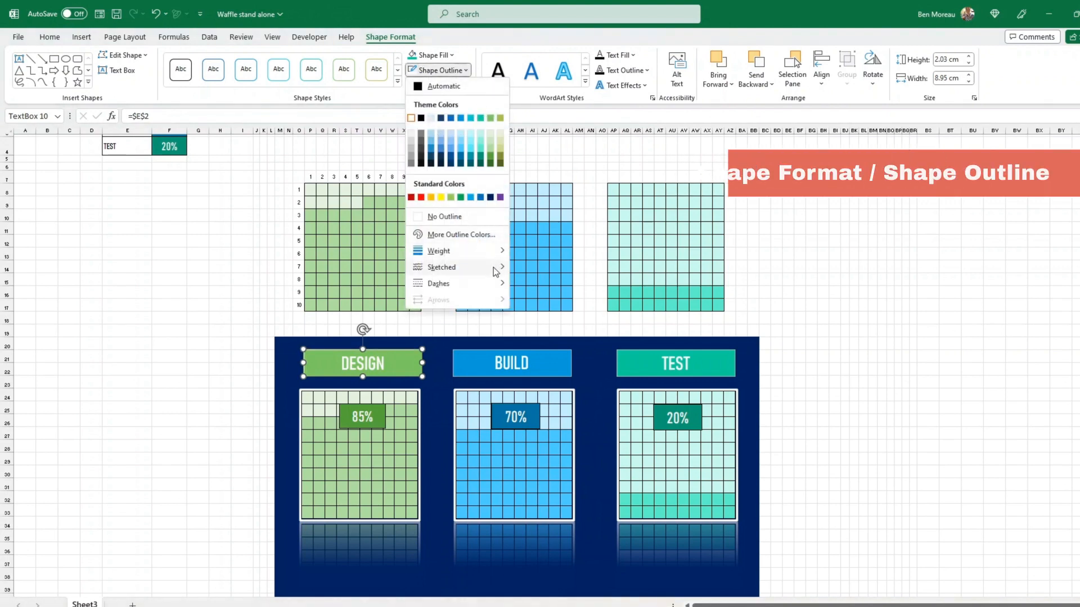
mouse_move(495, 251)
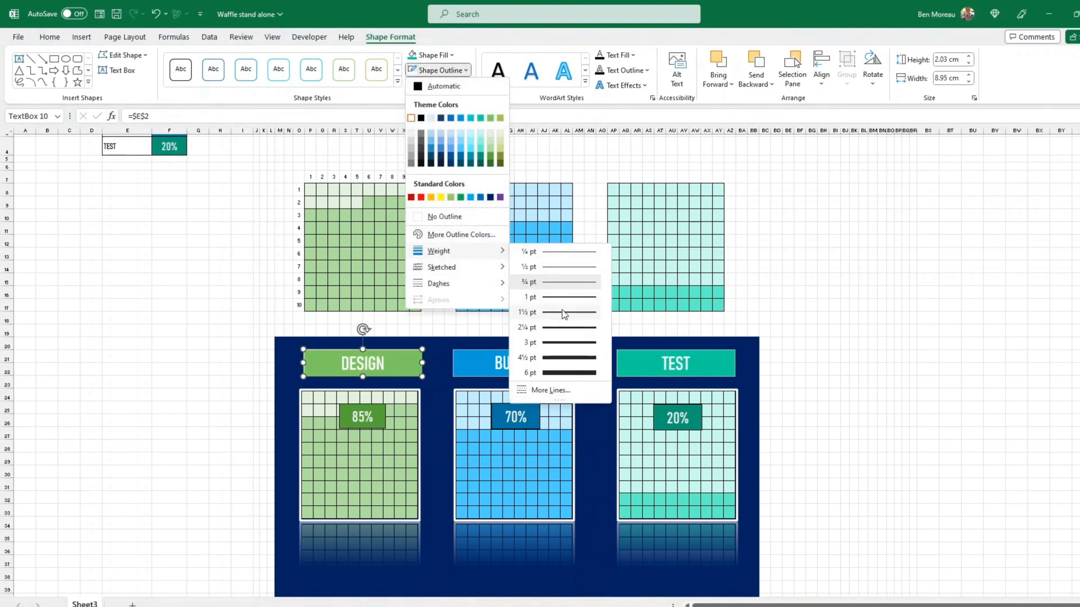
left_click(564, 329)
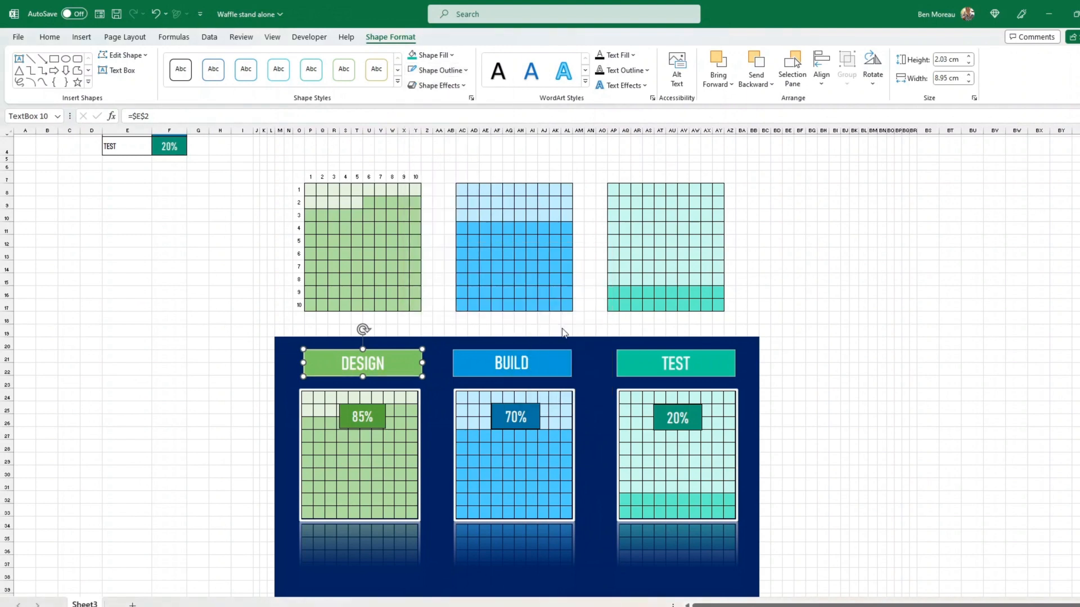
left_click(229, 340)
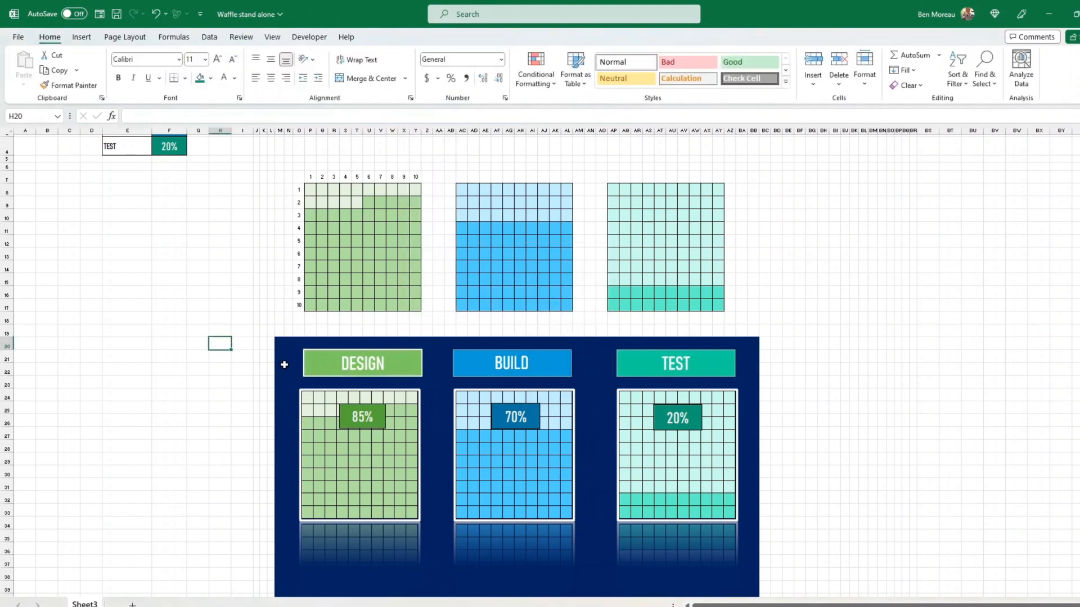
- Set the TEST percentage in F4 to 55%, after first trying 50%
left_click(371, 374)
left_click(176, 146)
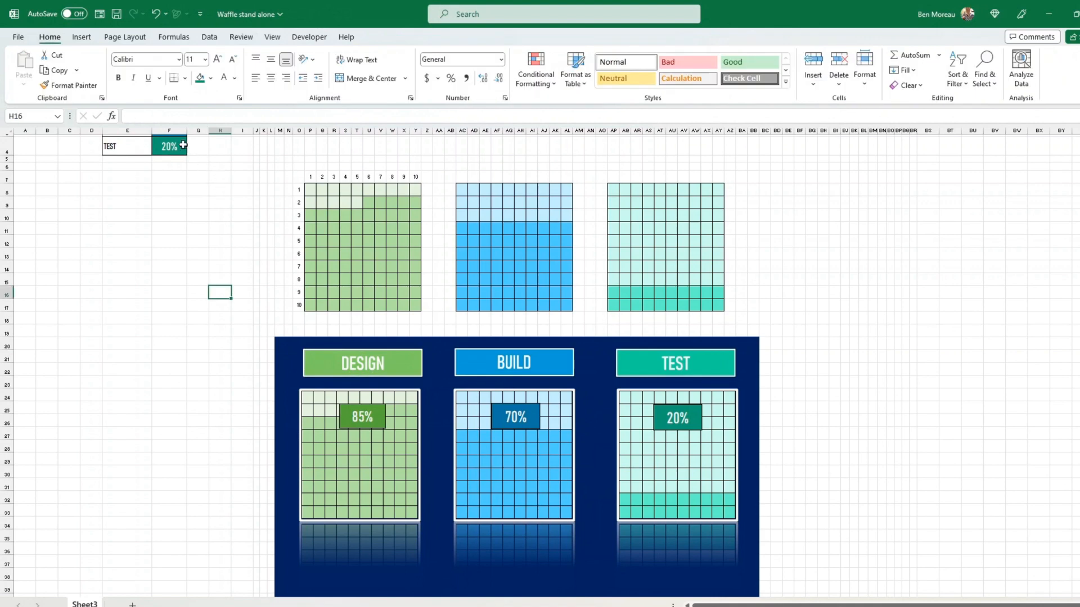
type("50%")
key("Return")
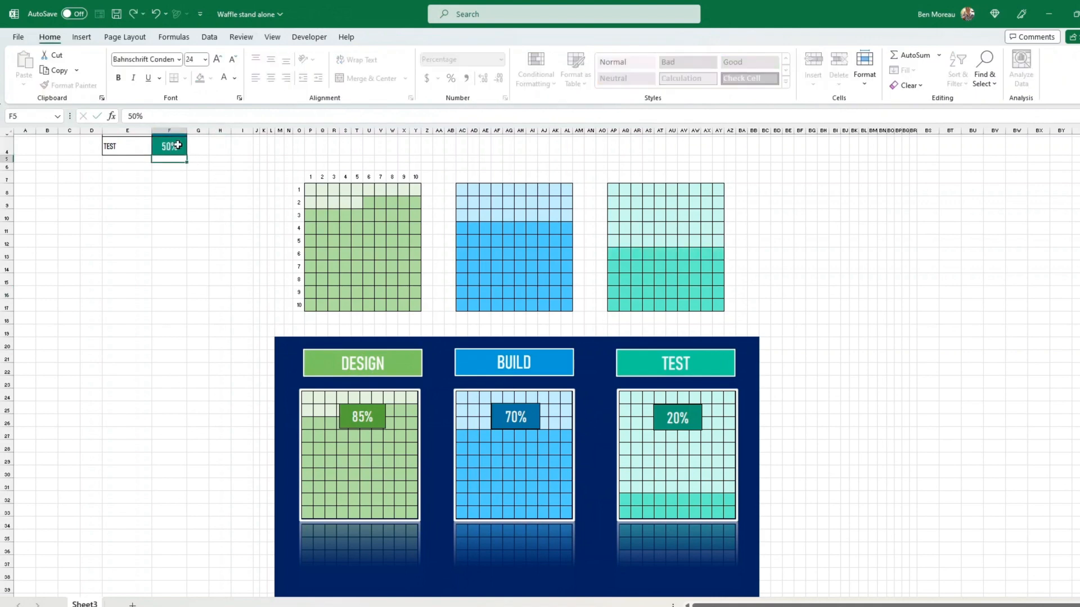
left_click(175, 146)
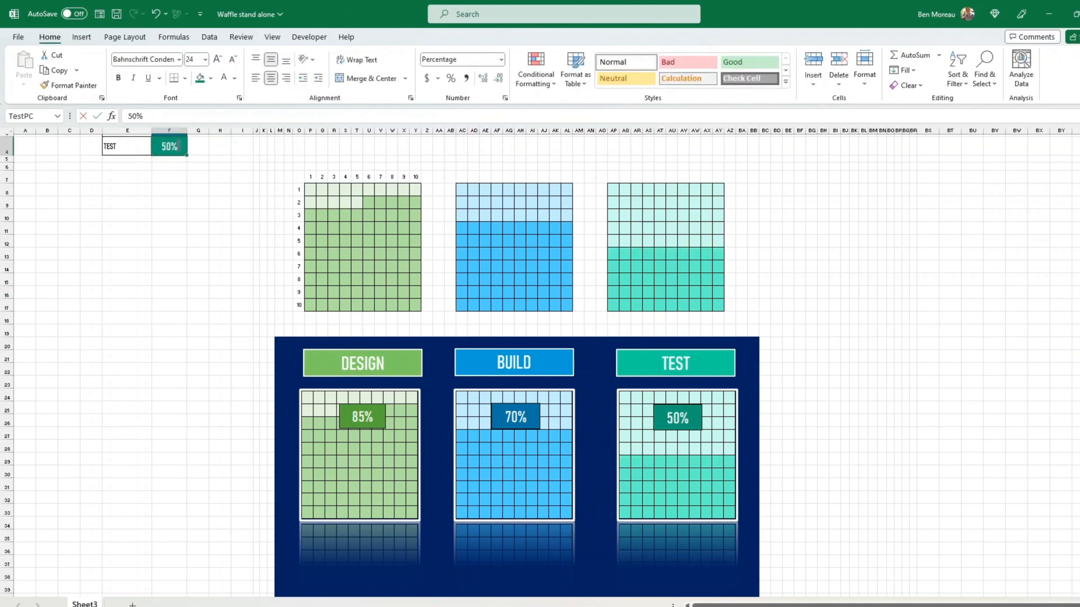
type("55%")
key("Return")
- Enter 23% as the BUILD percentage in F3
left_click(178, 146)
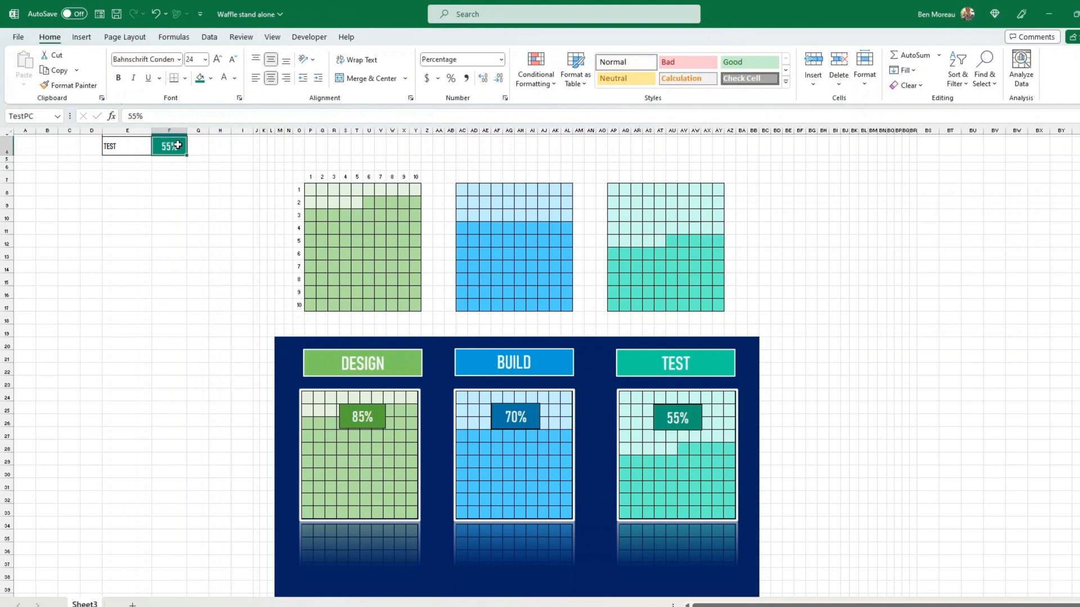
key("Up")
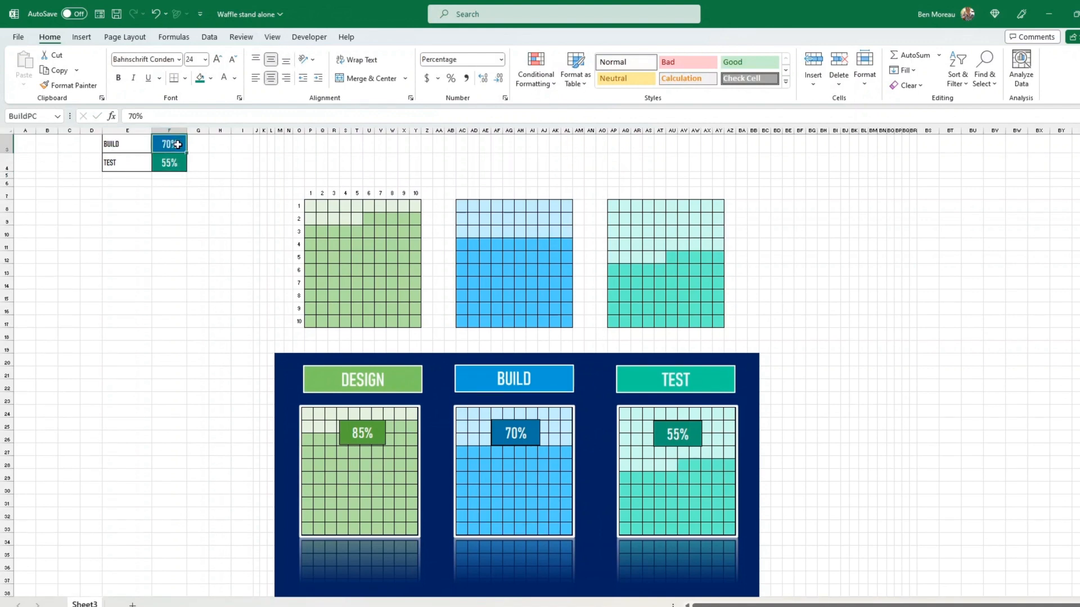
type("23%")
key("Return")
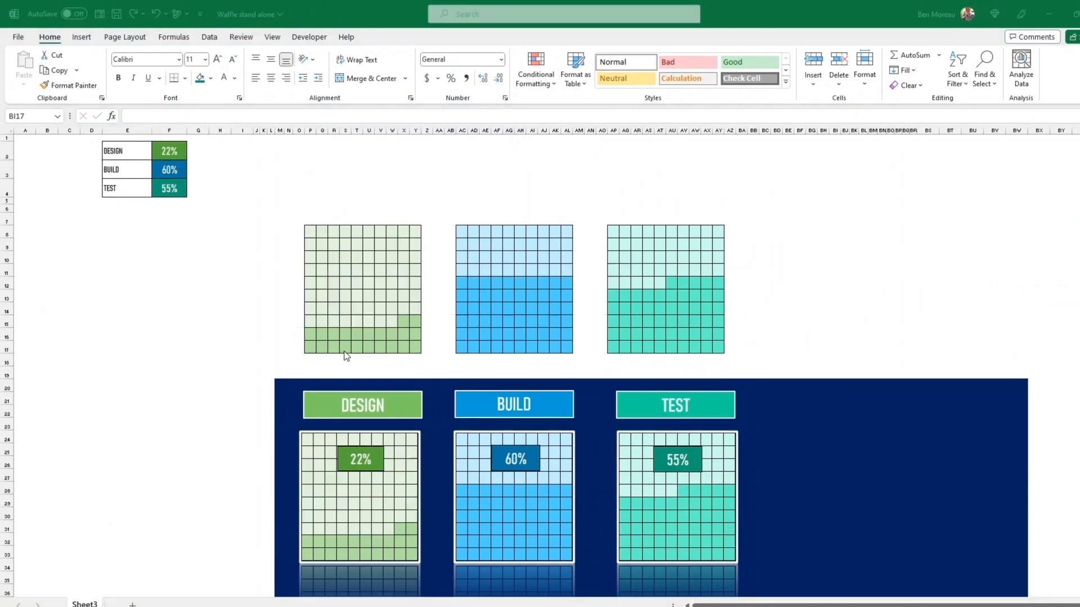
- Duplicate the DESIGN, BUILD and TEST header boxes above the upper waffle grids
left_click(421, 415)
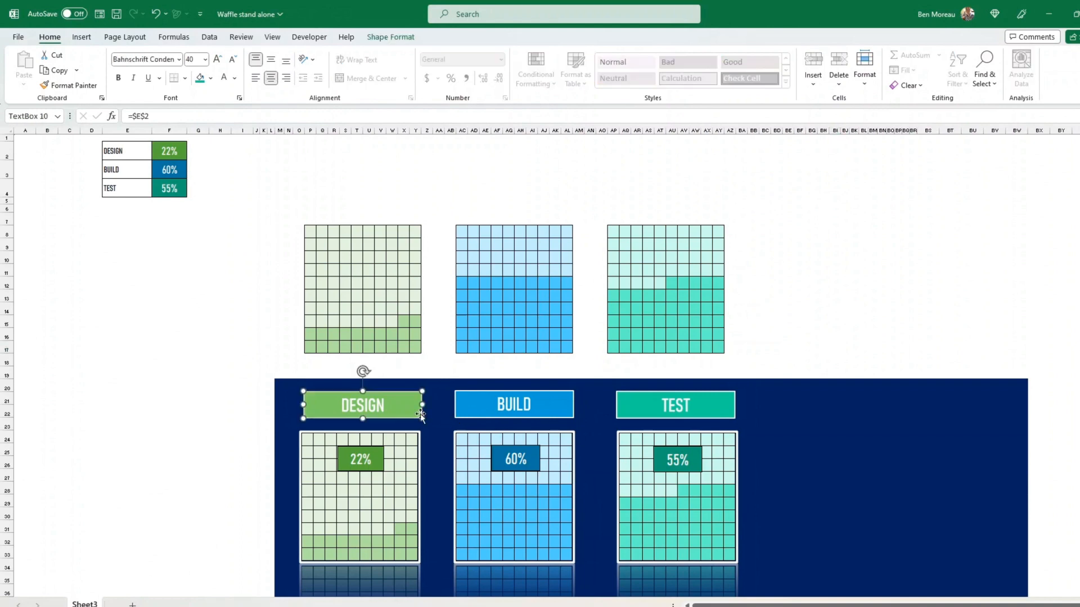
left_click(483, 412, "shift")
left_click(648, 415, "shift")
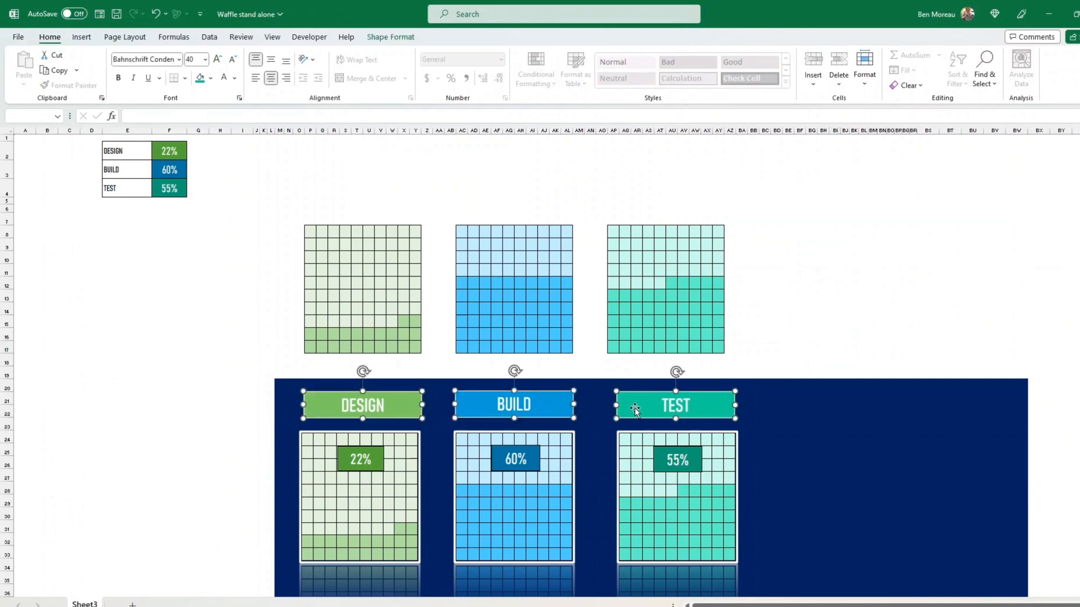
left_click_drag(593, 409, 558, 201)
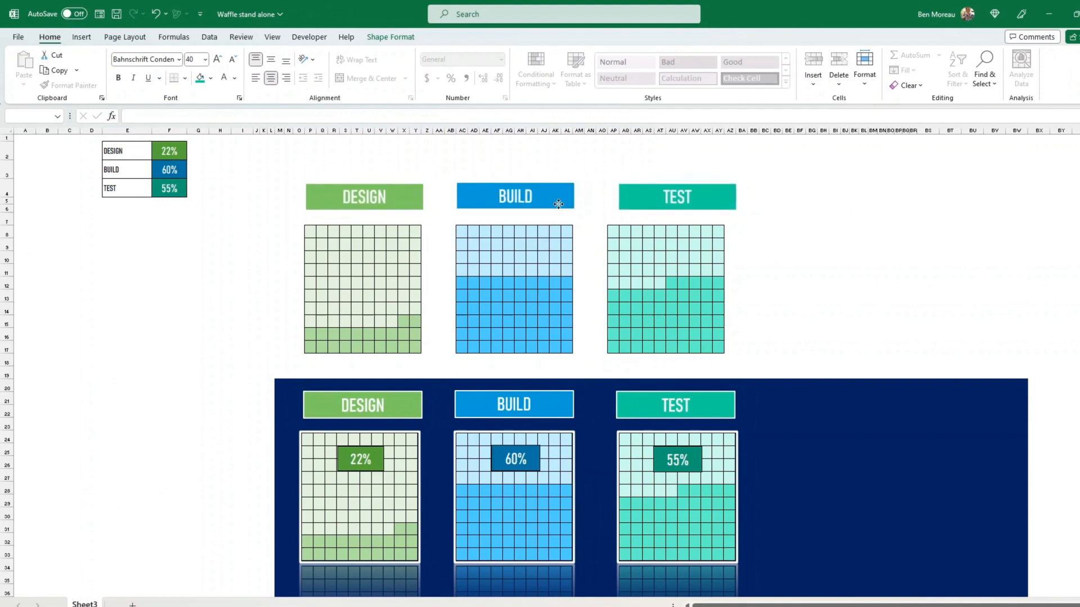
- Align the TEST header copy over its waffle, then select the headers-and-waffles area
left_click(625, 168)
left_click_drag(664, 194, 648, 197)
left_click(844, 257)
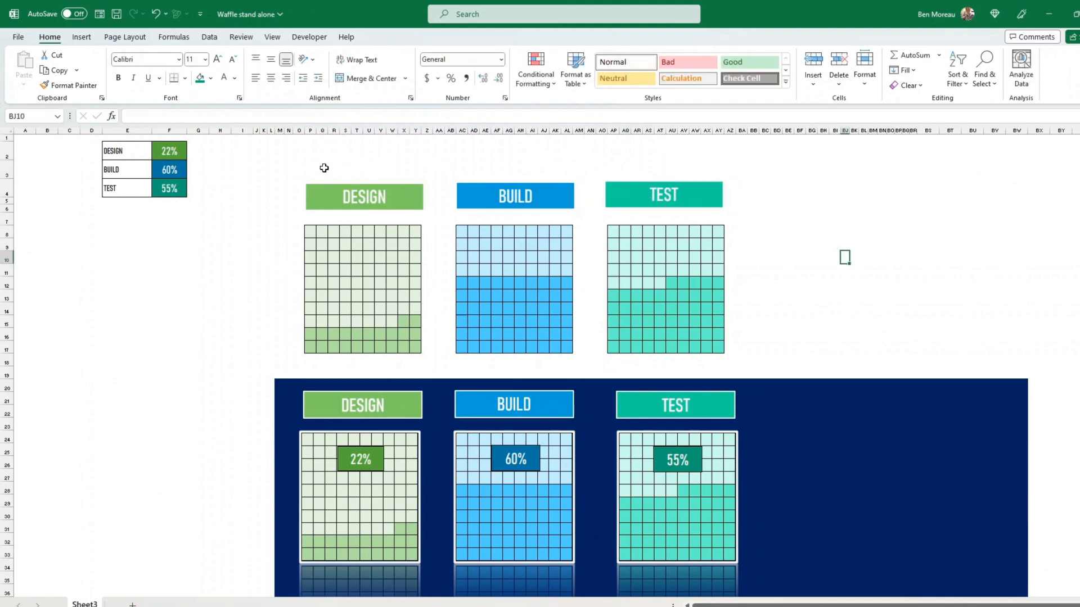
left_click_drag(306, 171, 734, 356)
- Copy the headed waffle area and paste it at R46 as a linked picture
key("ctrl+c")
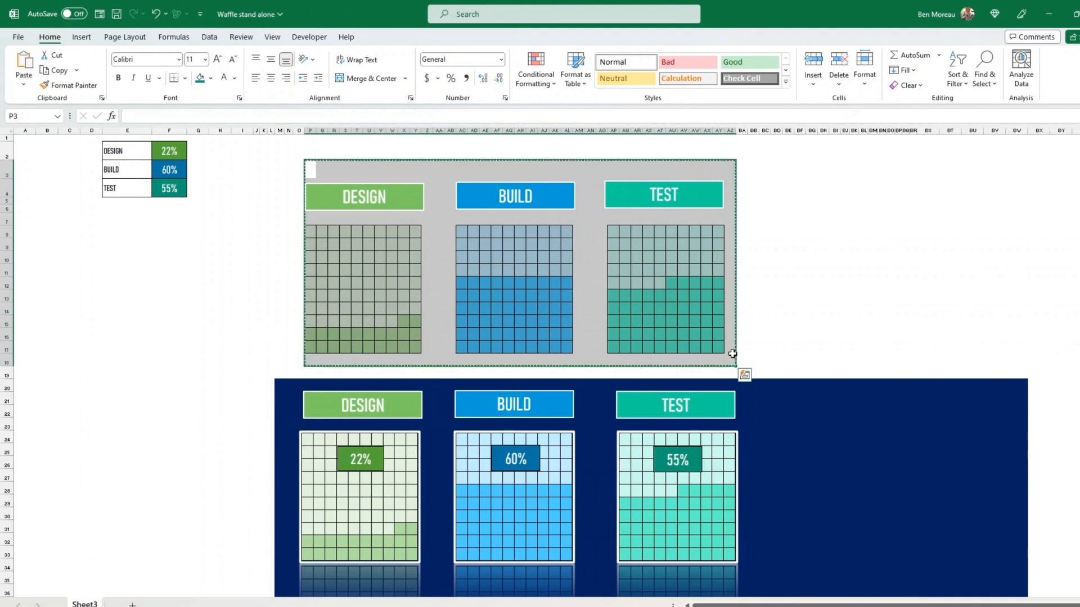
scroll(781, 323, "down", 3)
scroll(783, 324, "down", 4)
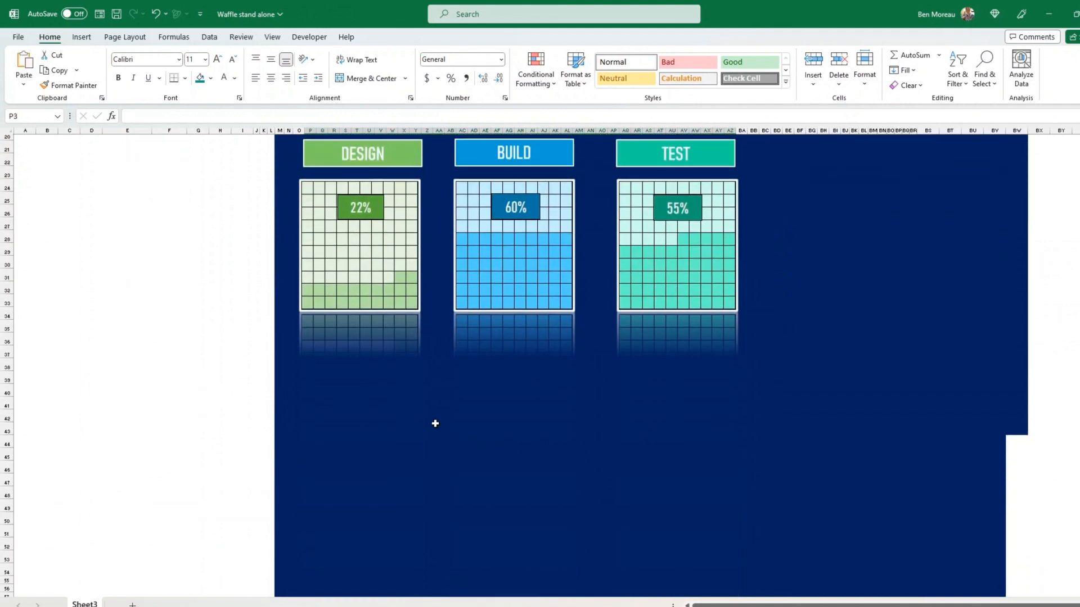
left_click(342, 405)
left_click(333, 468)
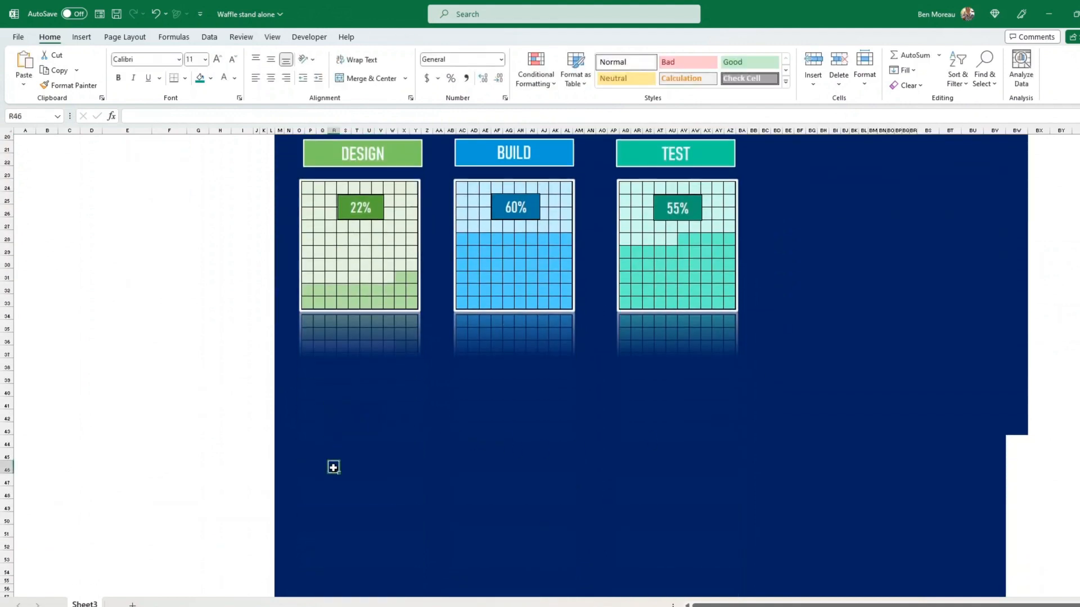
right_click(334, 468)
mouse_move(458, 205)
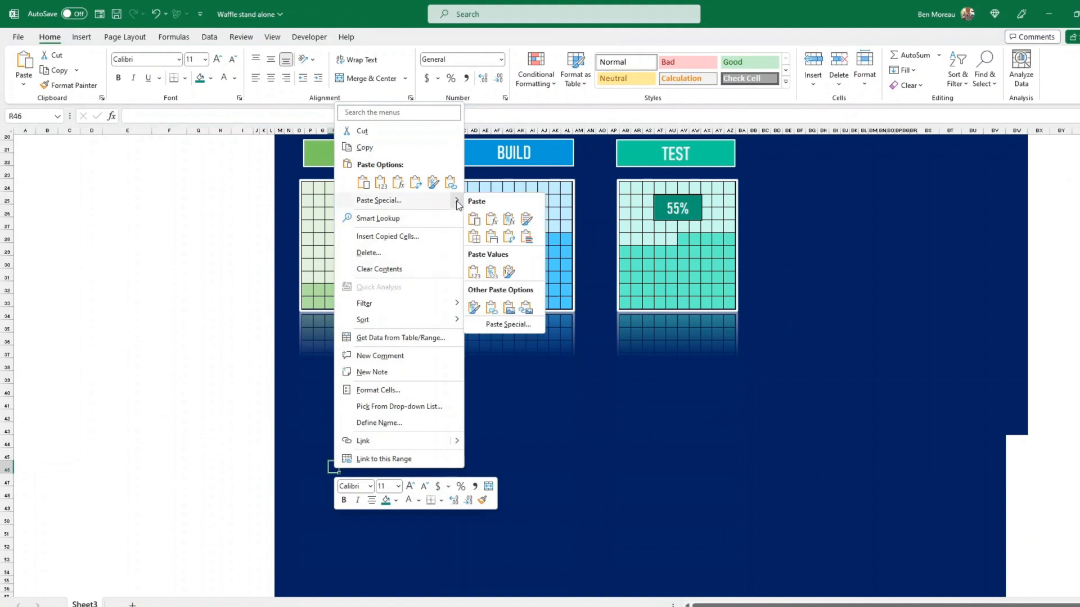
left_click(526, 307)
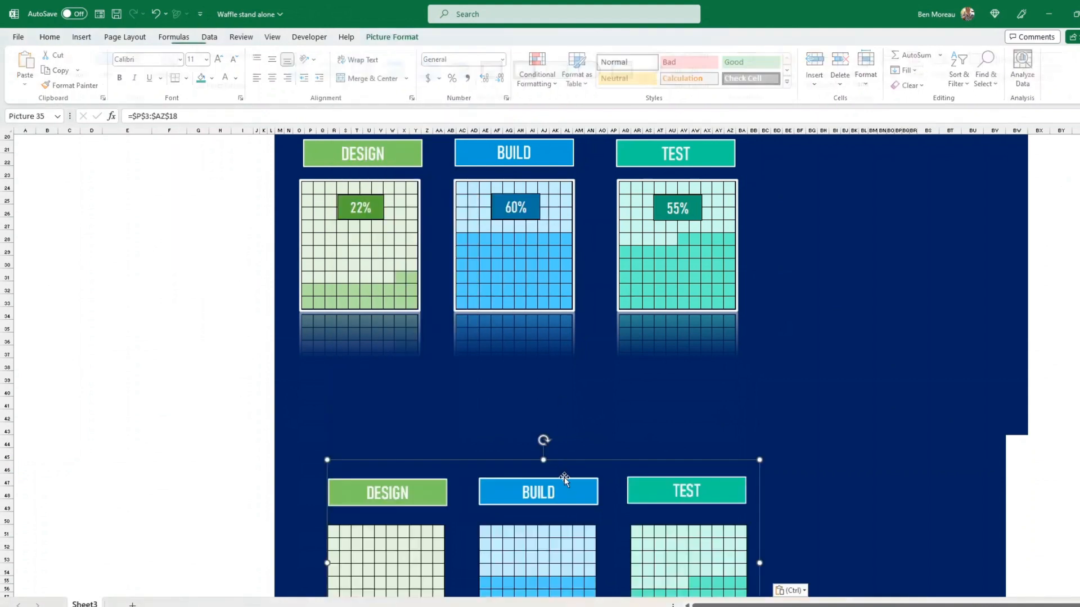
- Shrink the linked picture to about 8 × 17 cm and place it left of the navy panel
left_click_drag(671, 515, 676, 471)
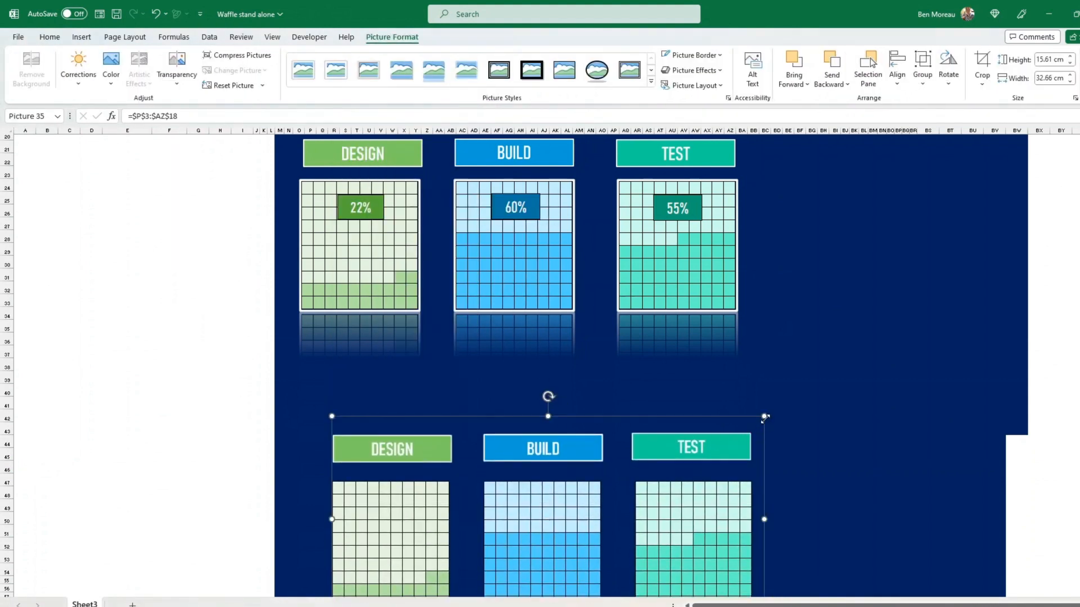
left_click_drag(765, 417, 562, 478)
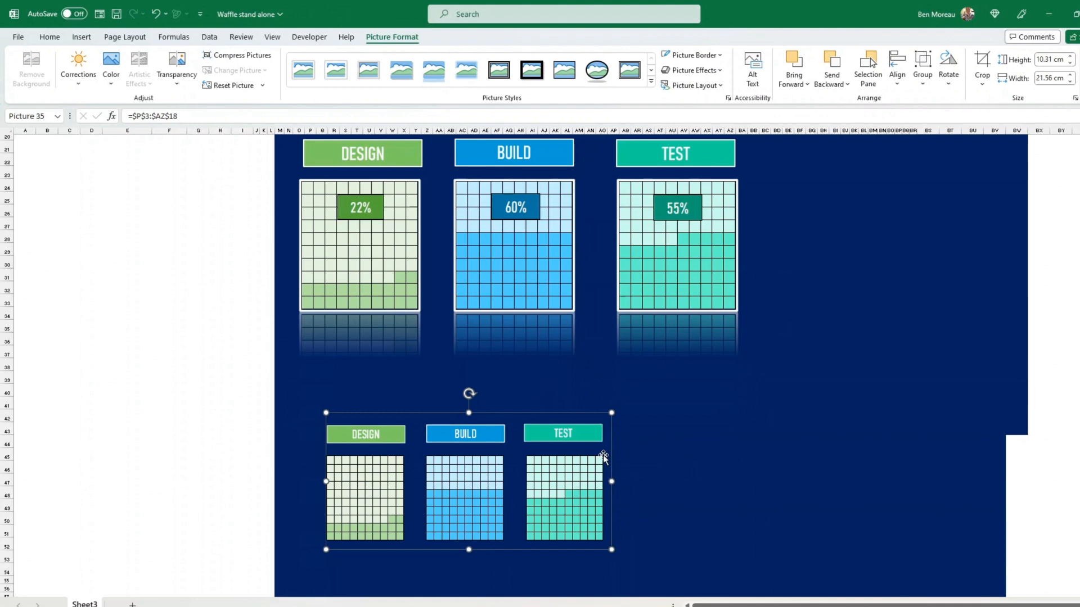
left_click_drag(535, 473, 217, 398)
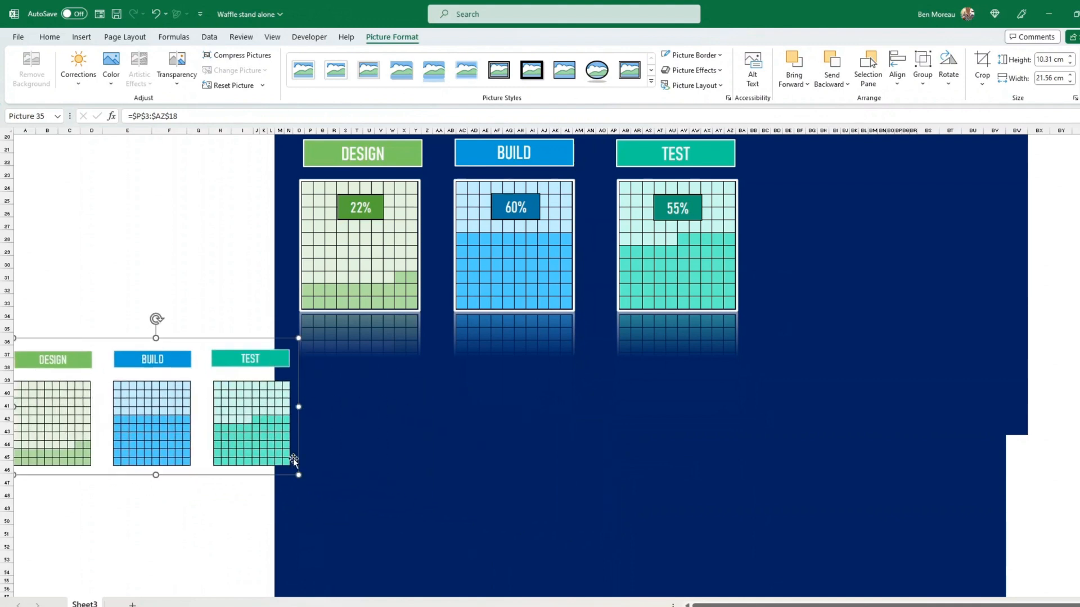
left_click_drag(298, 475, 236, 446)
left_click_drag(157, 414, 175, 271)
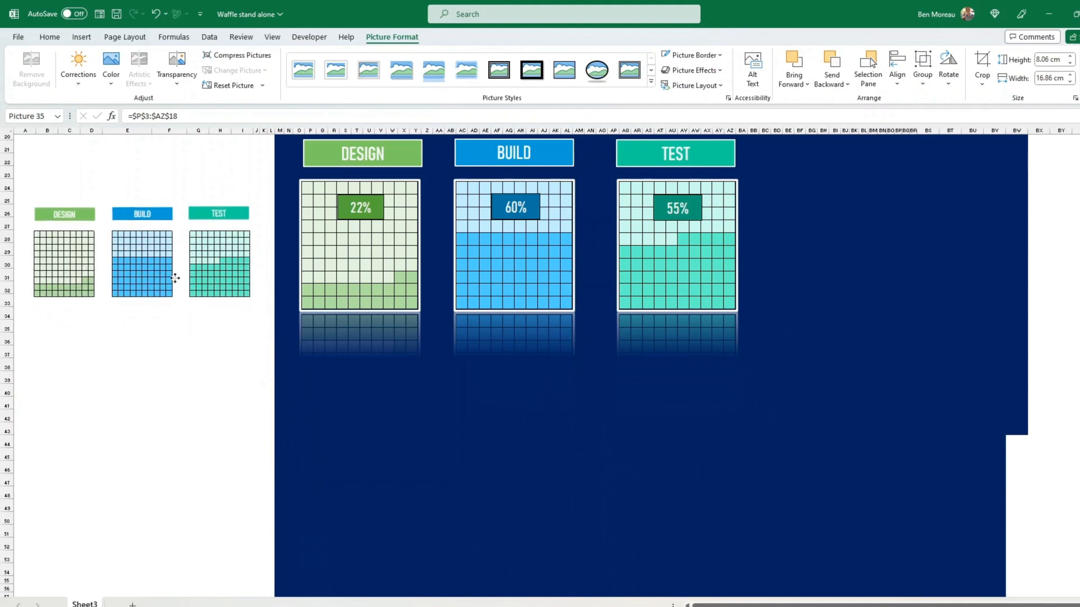
left_click(183, 352)
- Duplicate the DESIGN, BUILD and TEST waffle pictures and give the copies a rounded reflected style
scroll(470, 452, "up", 2)
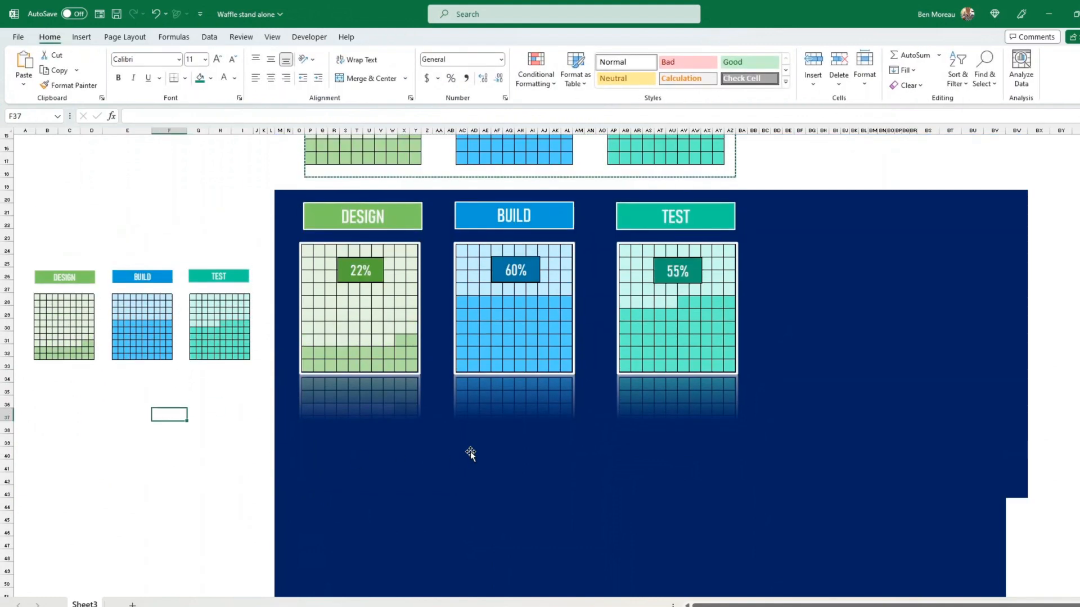
left_click(380, 352)
left_click(496, 360, "ctrl")
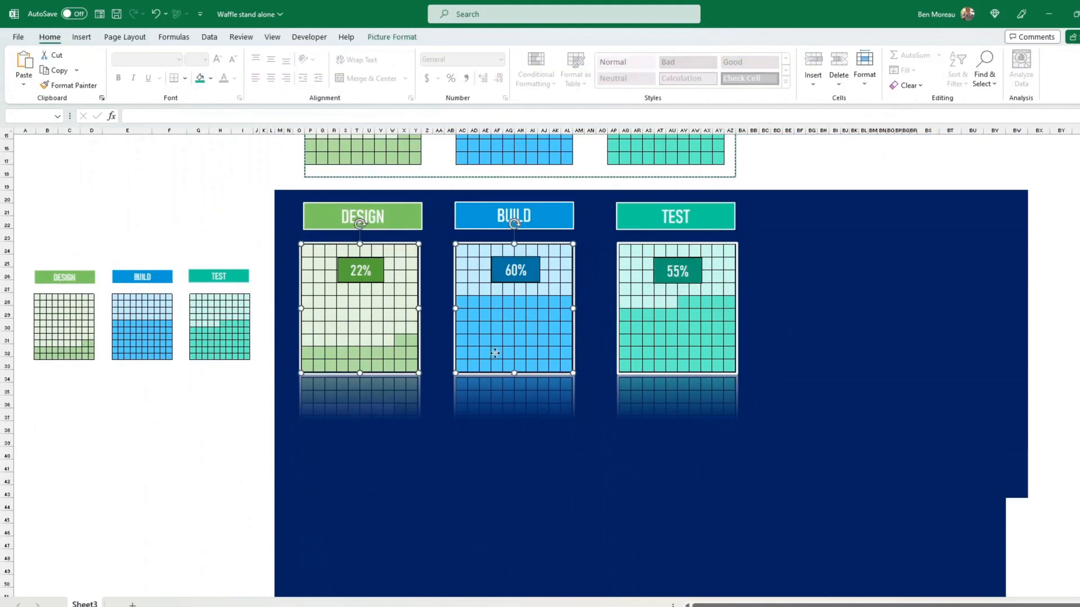
left_click(634, 353, "ctrl")
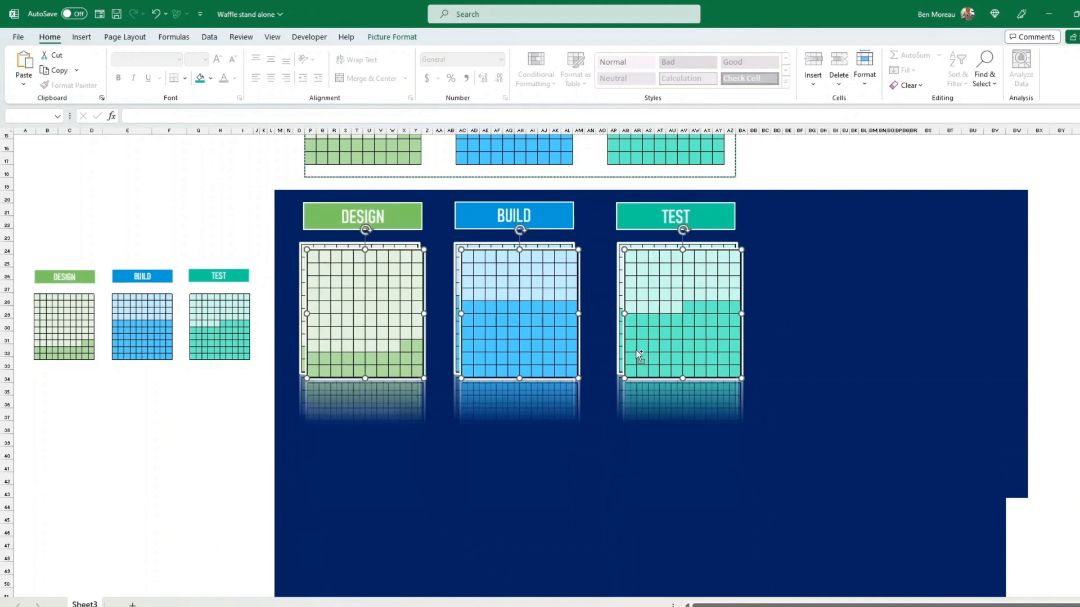
left_click_drag(488, 337, 717, 488)
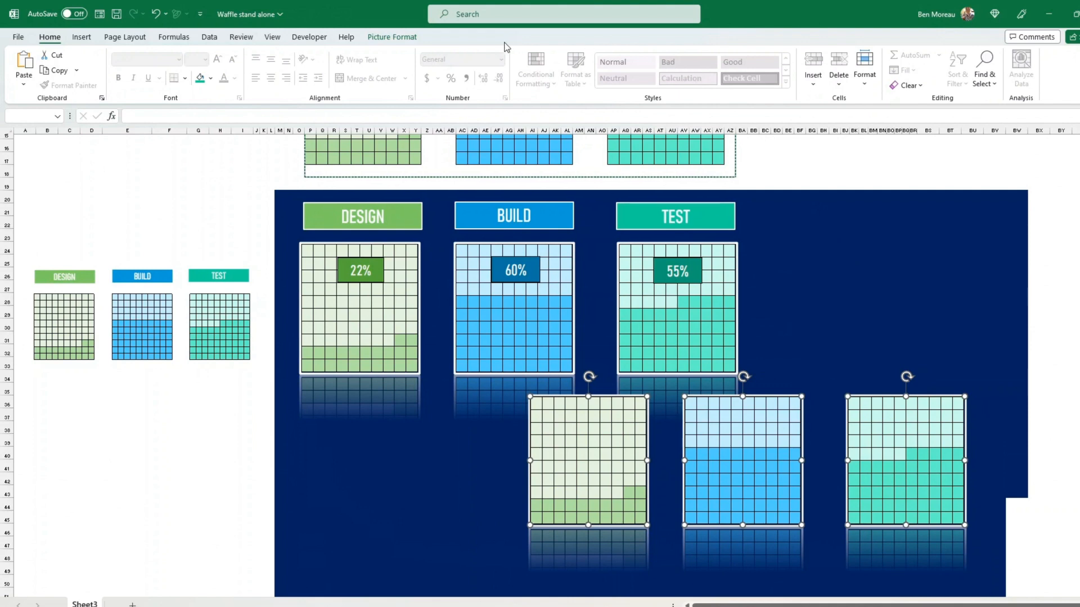
left_click(408, 37)
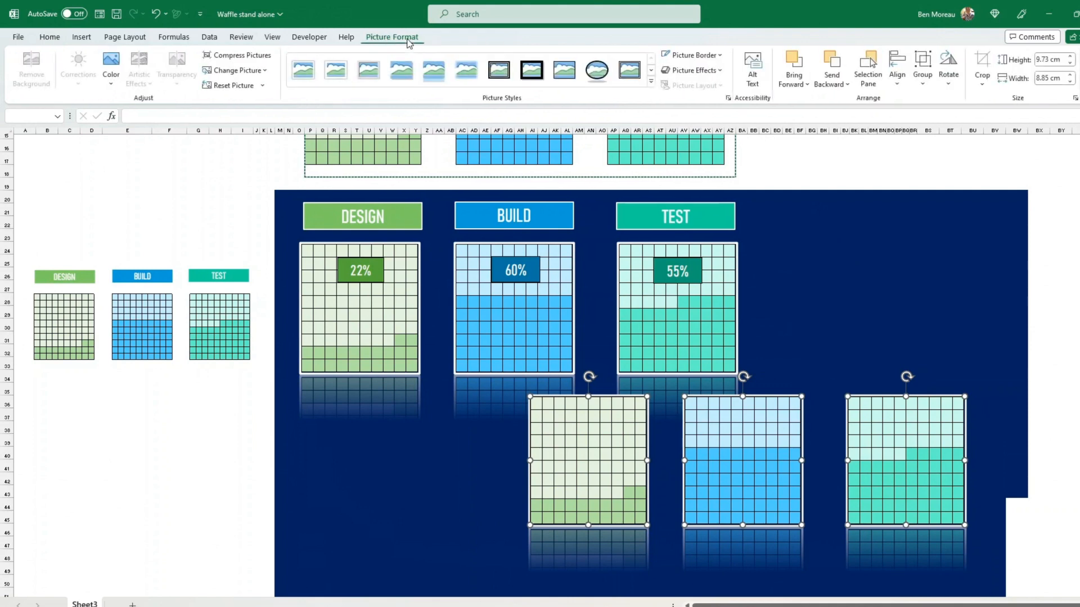
left_click(651, 82)
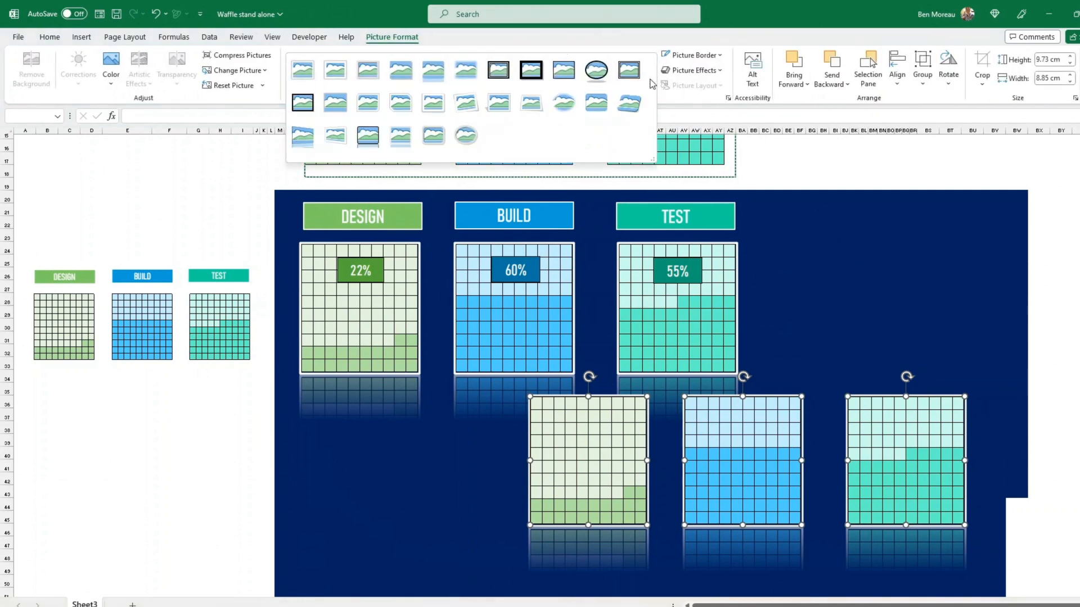
left_click(370, 109)
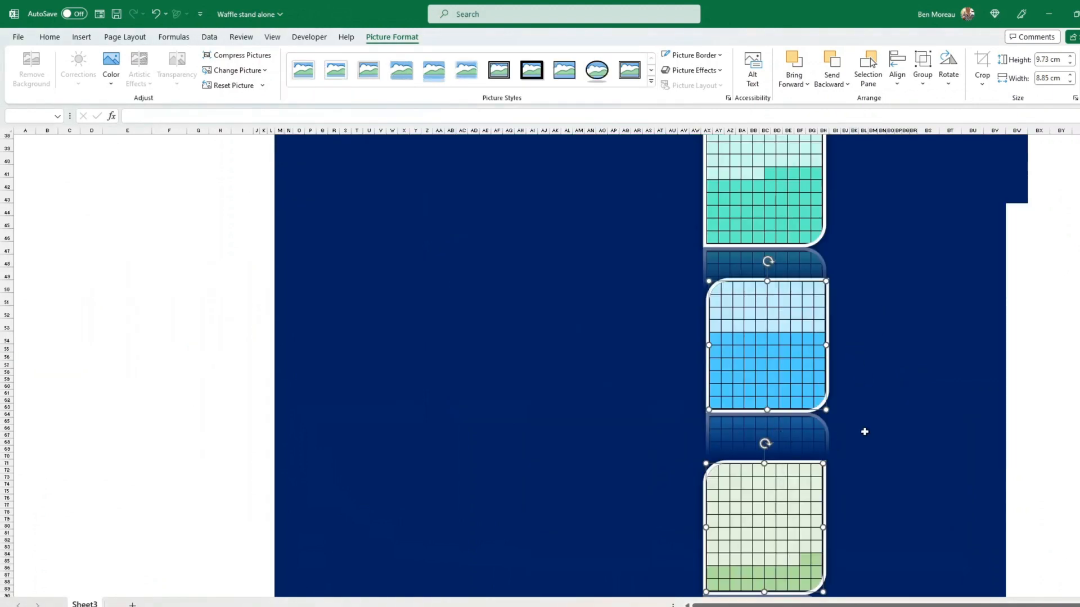
- Shrink the rounded copies slightly and stack them along the navy panel's right side
scroll(856, 325, "up", 2)
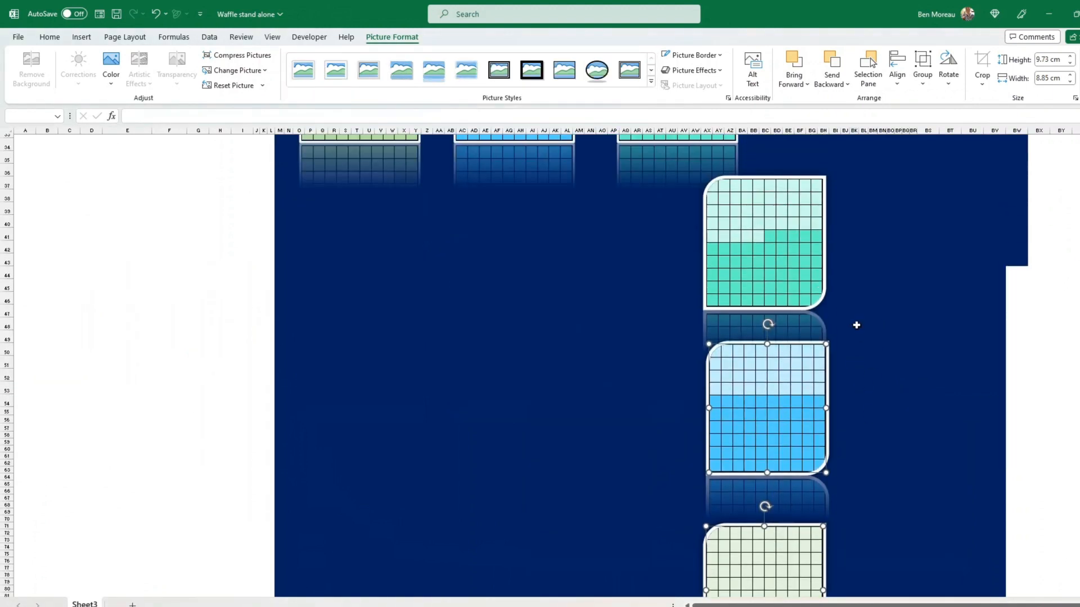
left_click(815, 227, "ctrl")
scroll(916, 371, "up", 6)
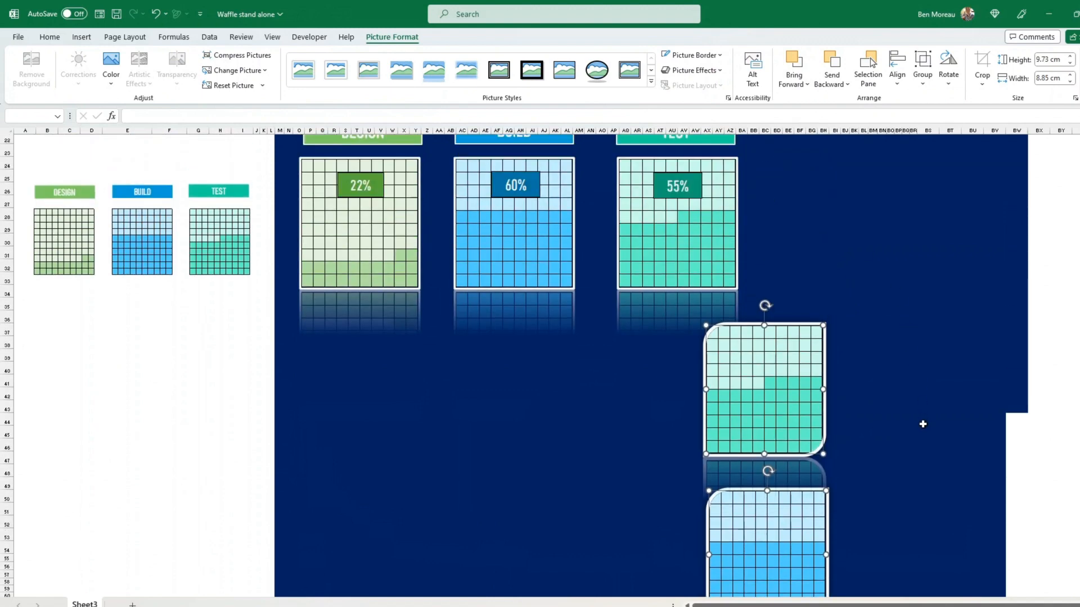
left_click_drag(748, 475, 853, 293)
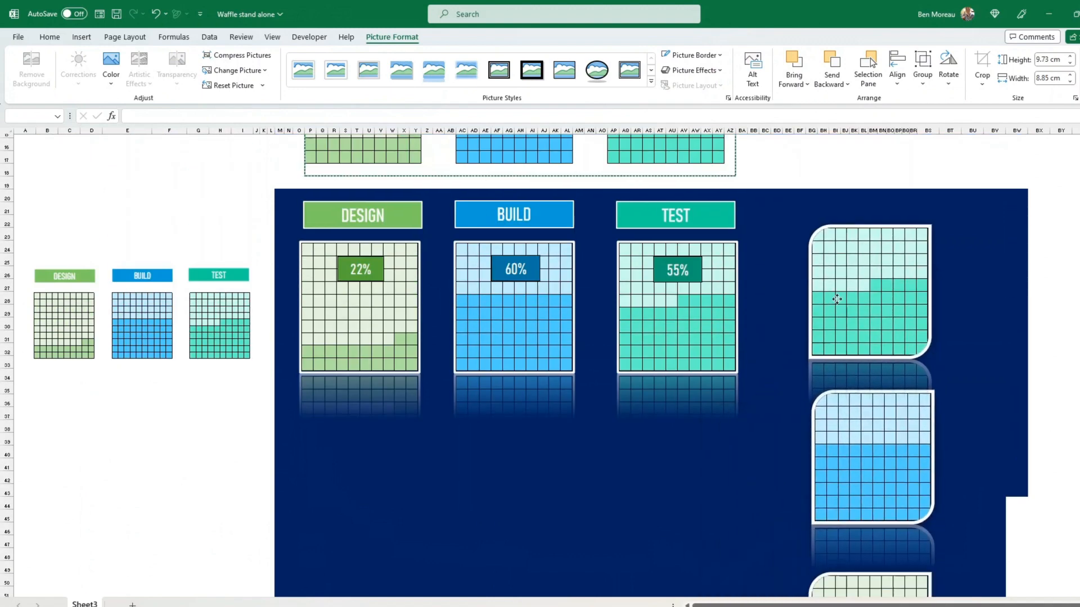
left_click_drag(928, 228, 913, 262)
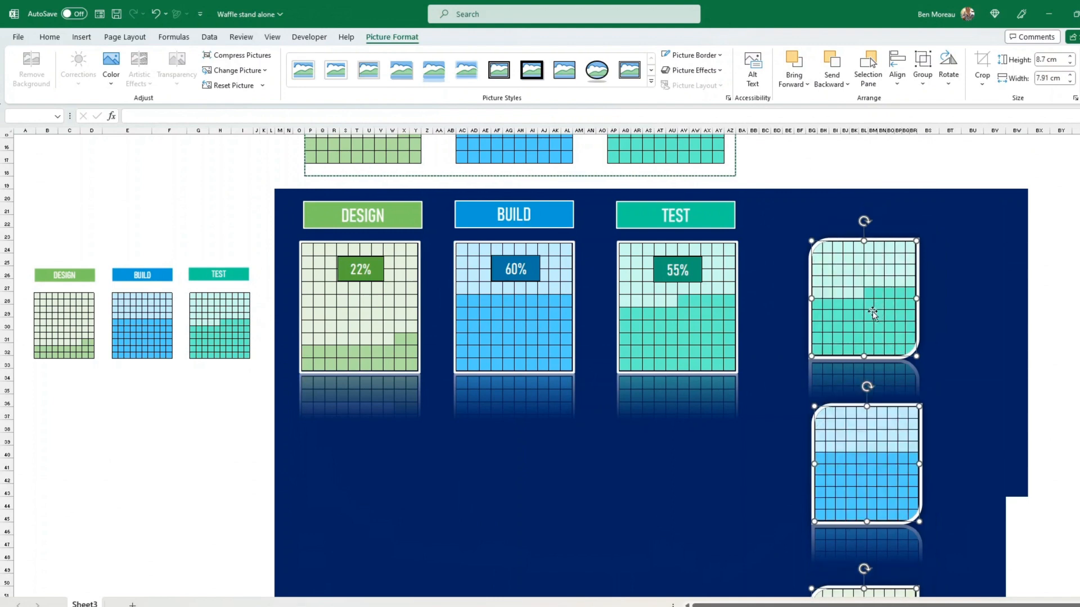
left_click_drag(872, 313, 892, 266)
left_click(1039, 365)
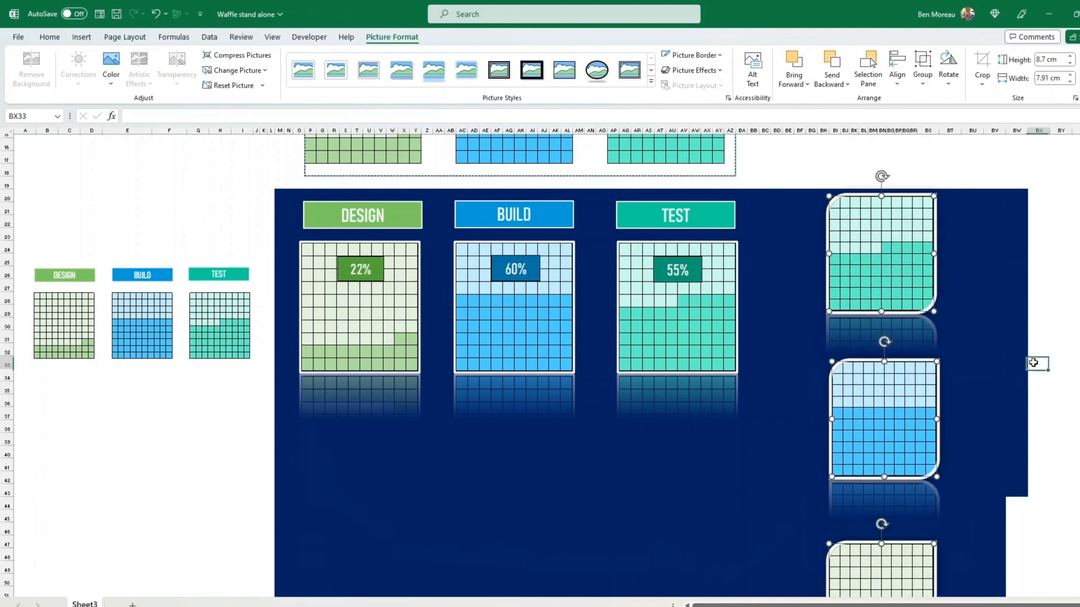
scroll(1025, 427, "up", 1)
scroll(1025, 442, "down", 1)
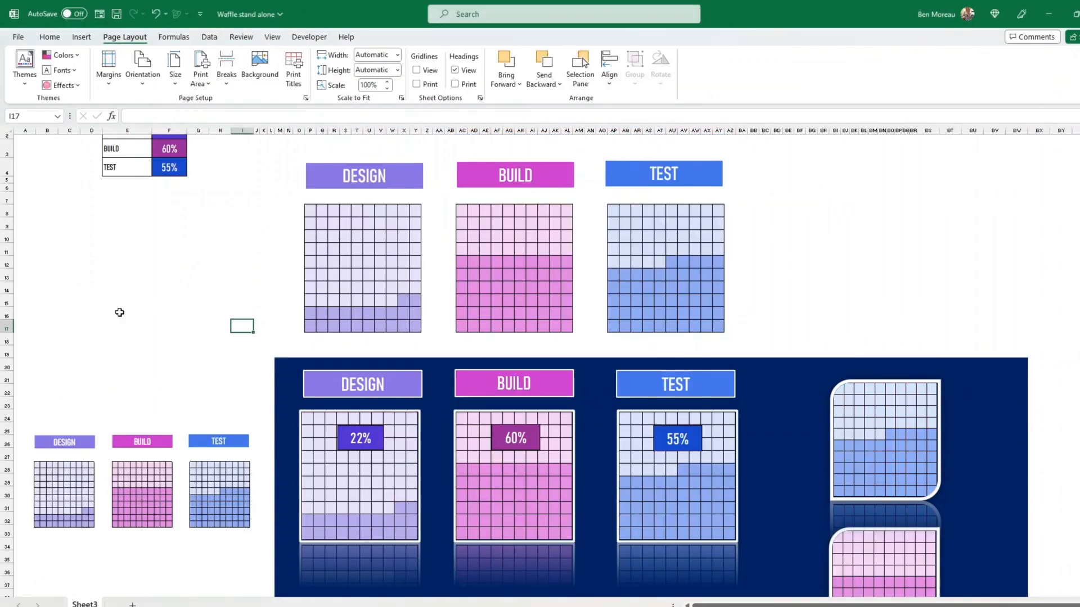
- Preview Paper, Green Yellow and Red Violet theme colours, then restore the green, blue and teal palette
left_click(77, 54)
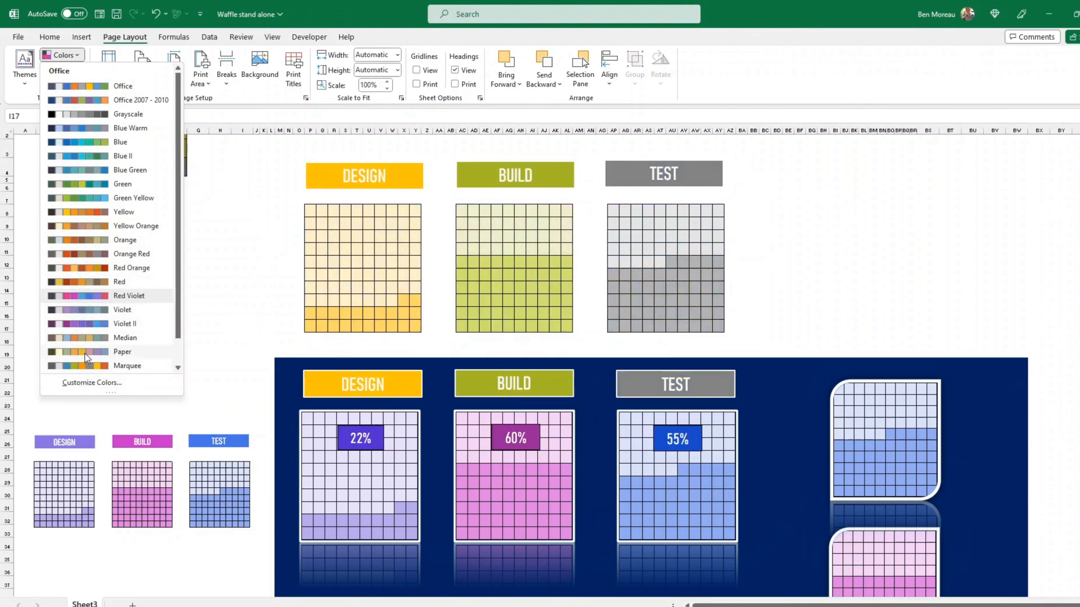
scroll(87, 359, "down", 1)
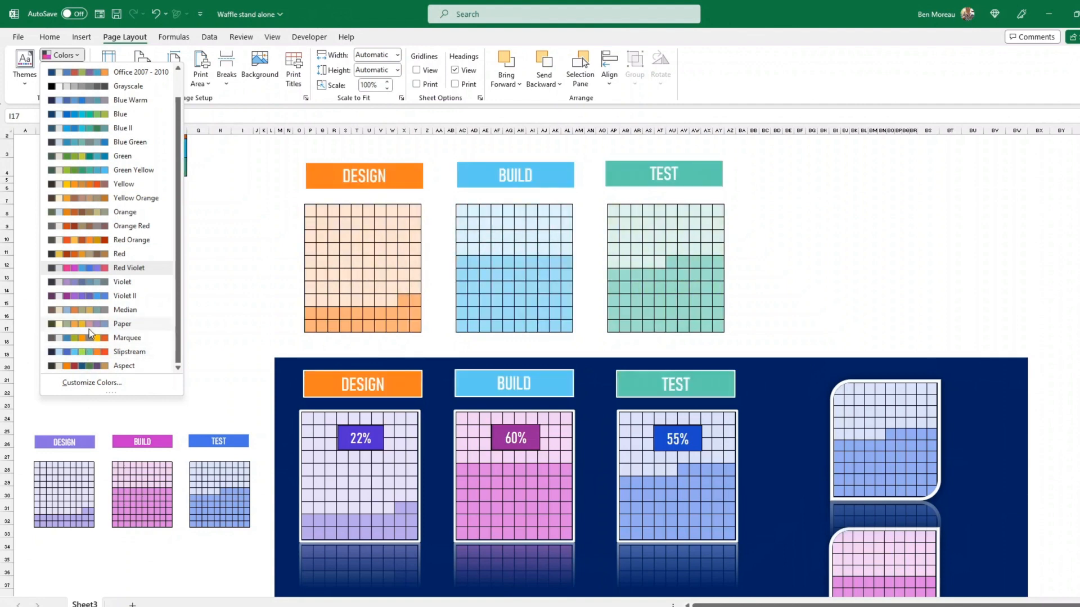
left_click(90, 324)
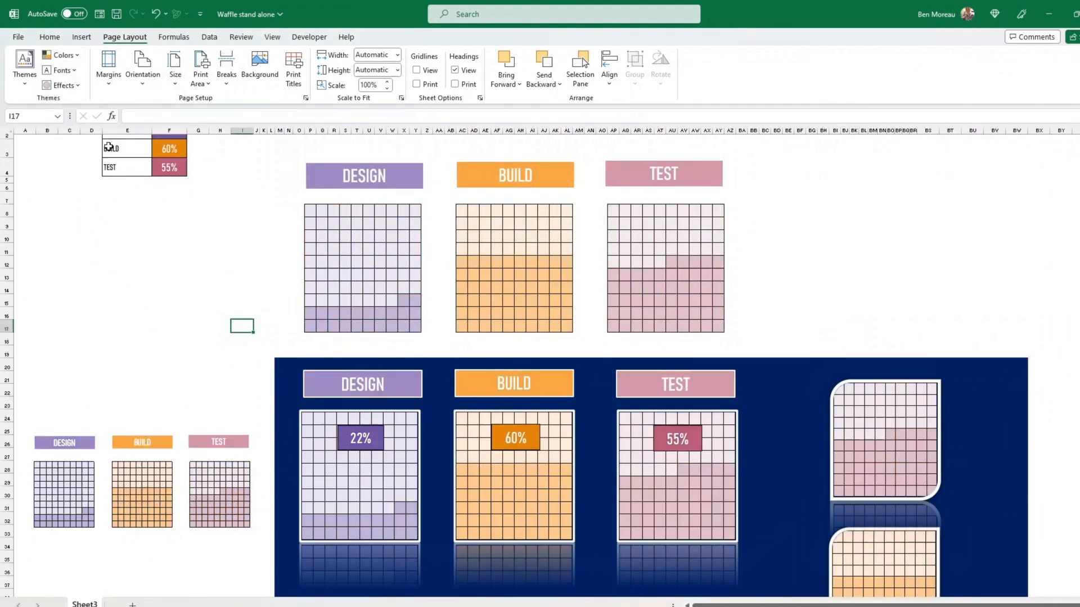
left_click(70, 55)
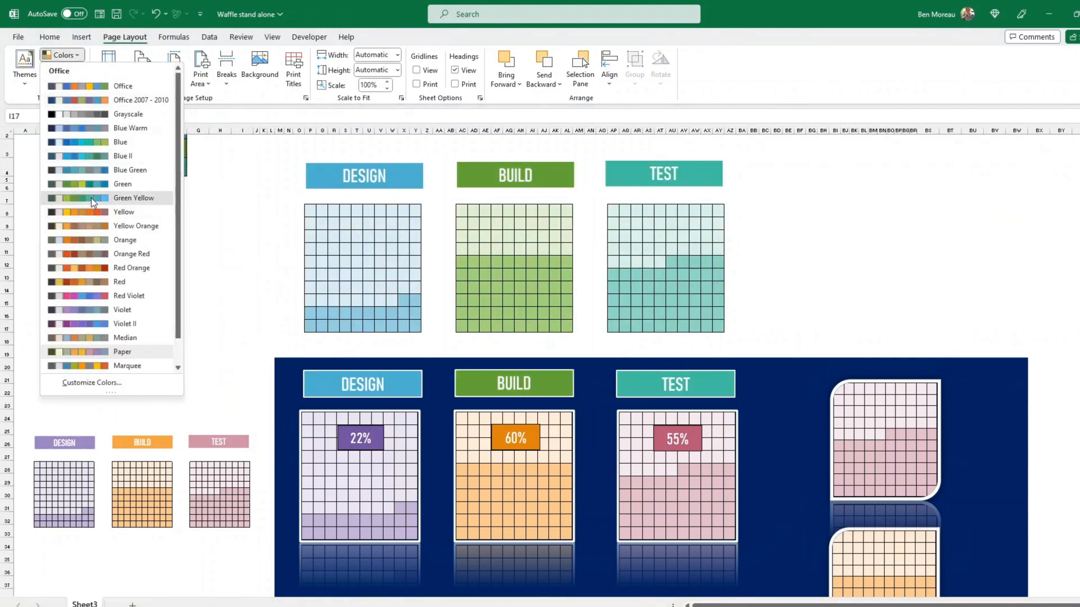
left_click(91, 198)
left_click(76, 54)
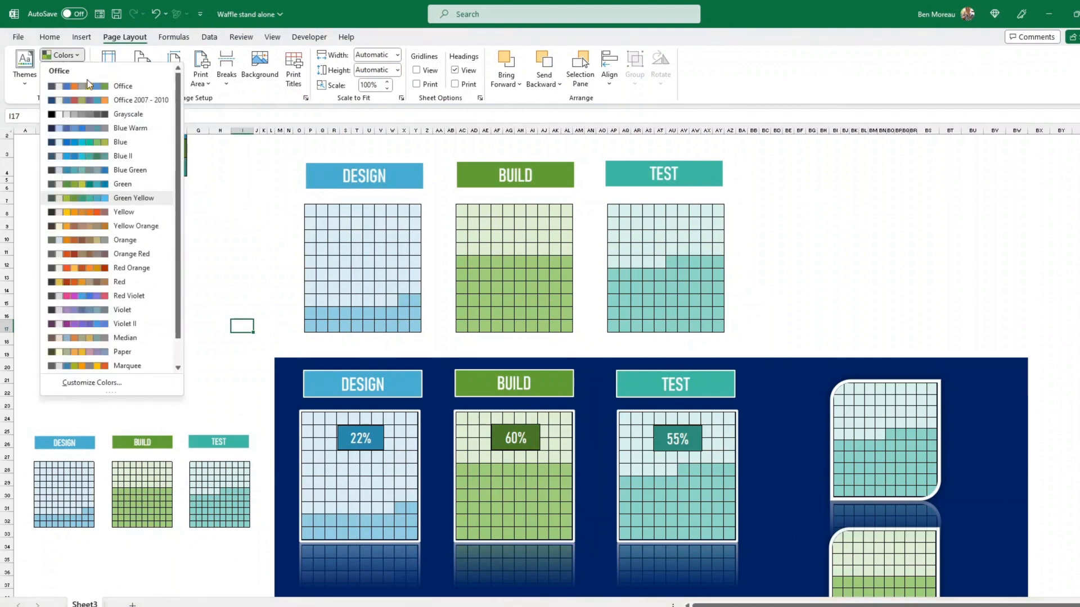
left_click(87, 290)
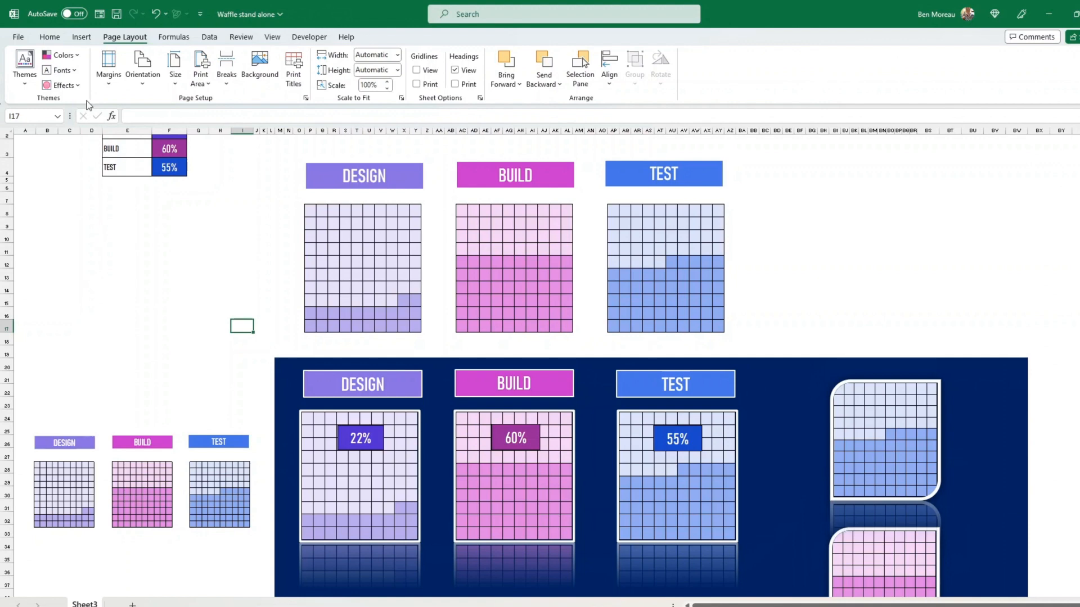
left_click(75, 55)
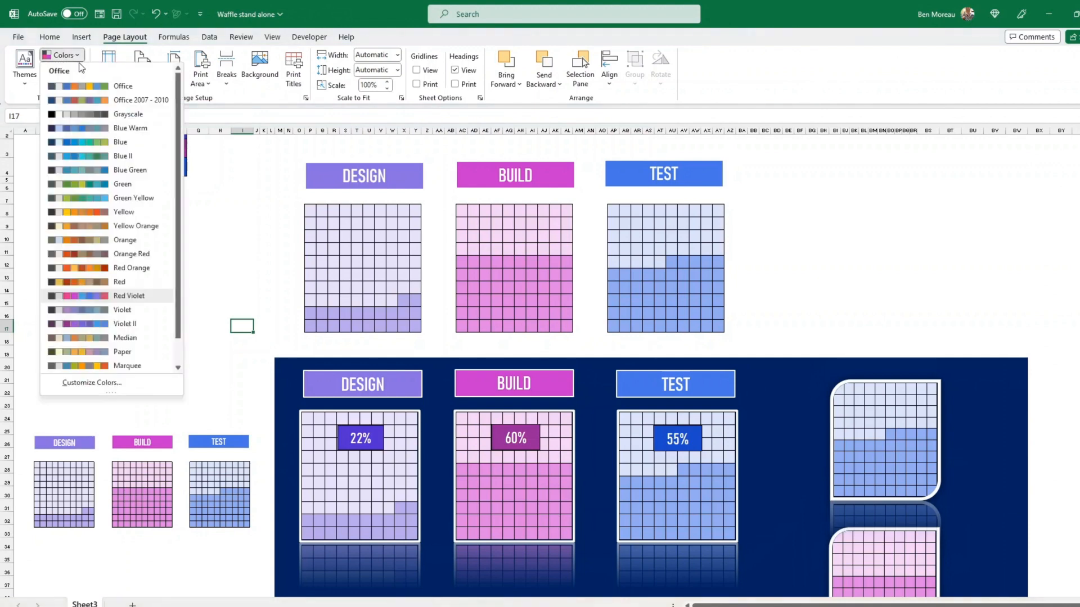
left_click(90, 140)
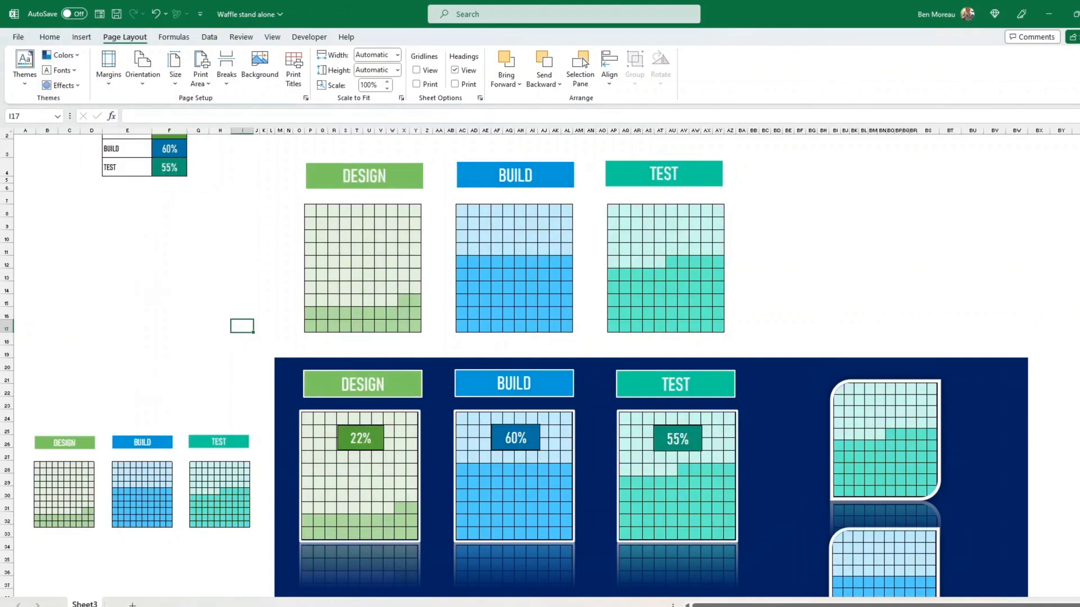